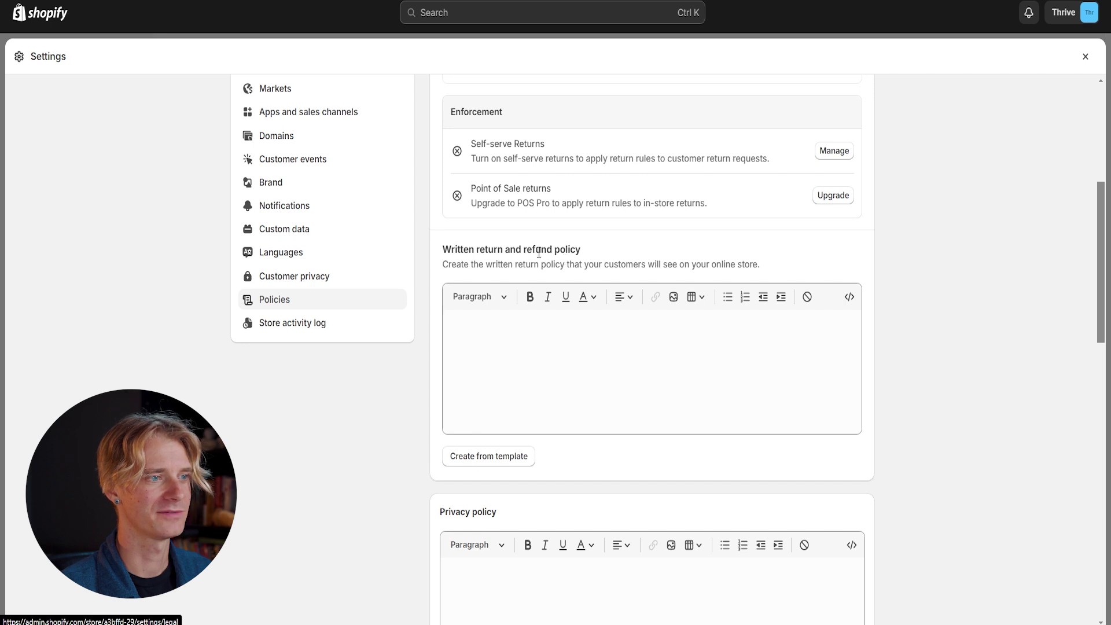
- Create the written return and refund policy from the template
{"action": "scroll", "coordinate": [540, 260], "scroll_direction": "down", "scroll_amount": 5}
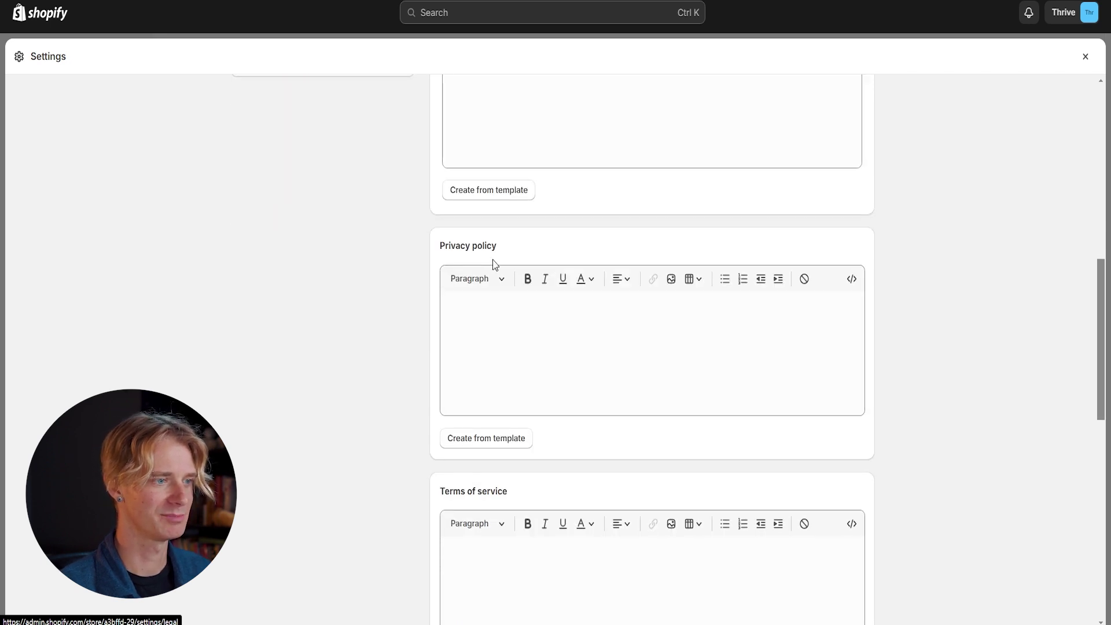
{"action": "scroll", "coordinate": [493, 263], "scroll_direction": "down", "scroll_amount": 5}
{"action": "scroll", "coordinate": [503, 243], "scroll_direction": "down", "scroll_amount": 3}
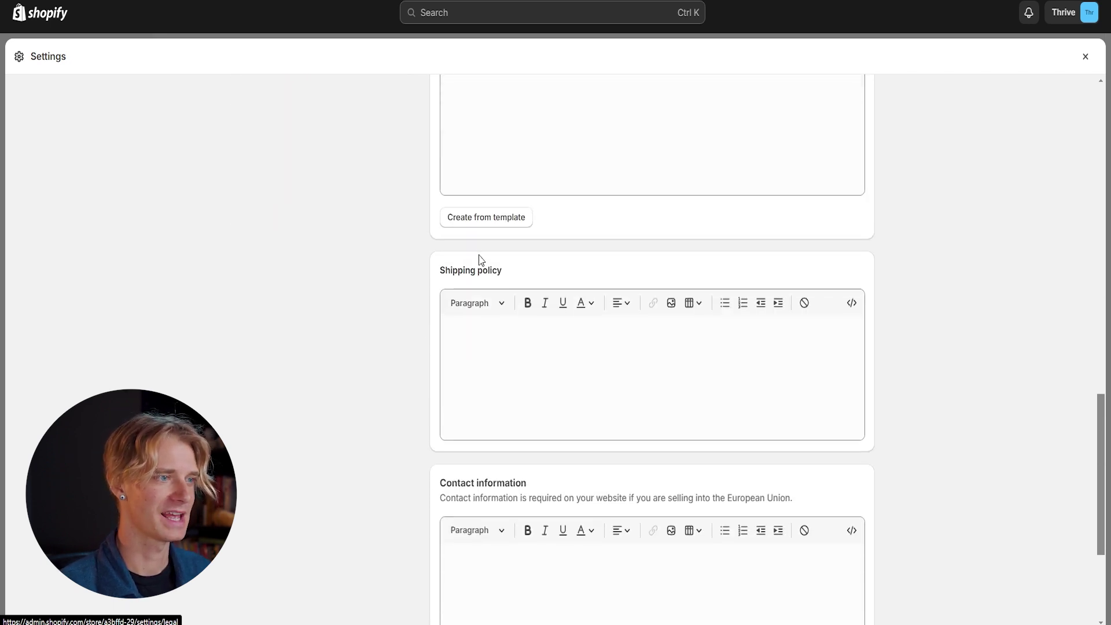
{"action": "scroll", "coordinate": [471, 286], "scroll_direction": "down", "scroll_amount": 4}
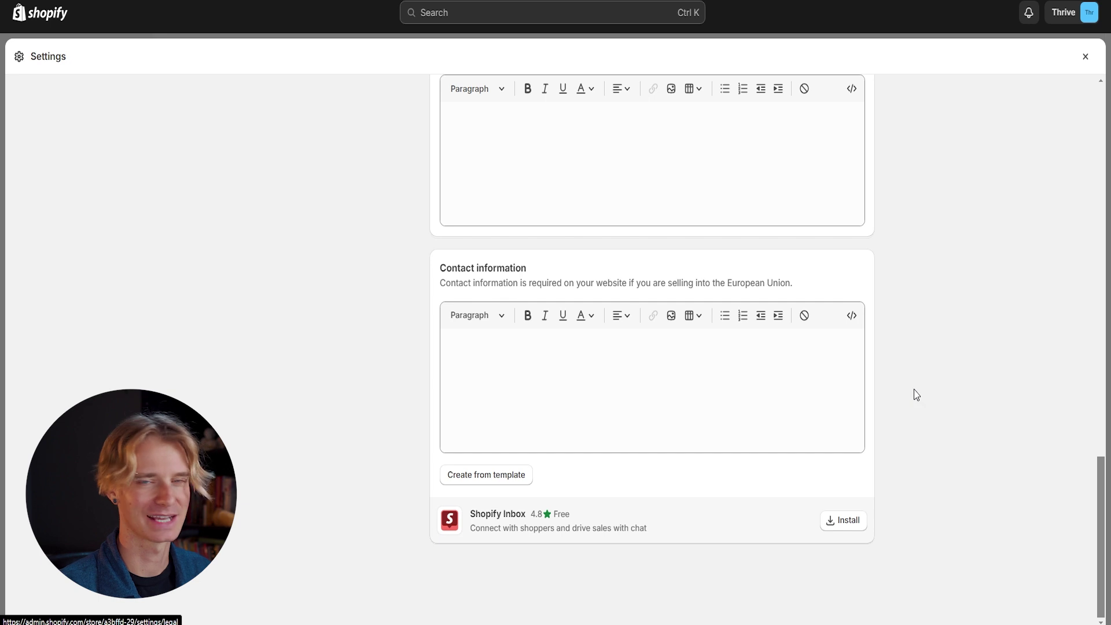
{"action": "scroll", "coordinate": [430, 369], "scroll_direction": "up", "scroll_amount": 15}
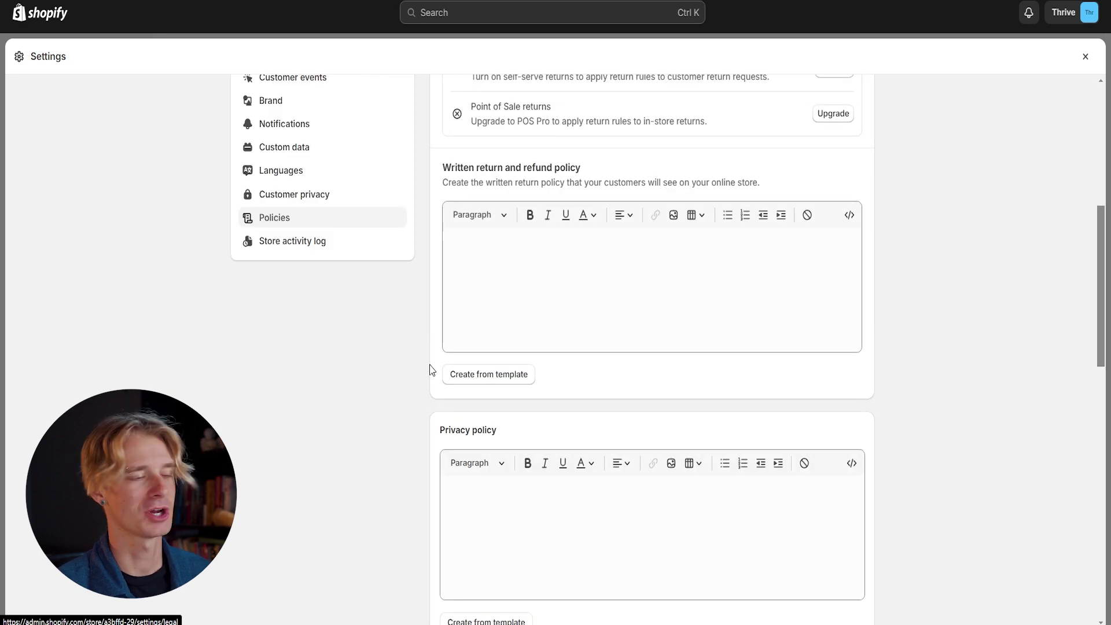
{"action": "left_click", "coordinate": [473, 379]}
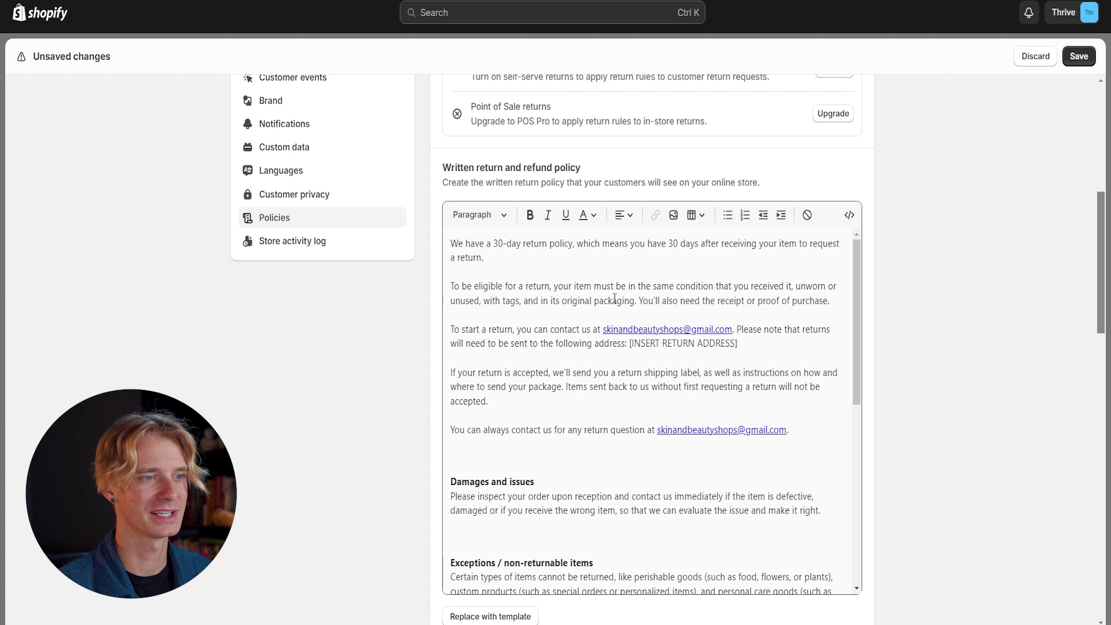
{"action": "scroll", "coordinate": [985, 377], "scroll_direction": "down", "scroll_amount": 1}
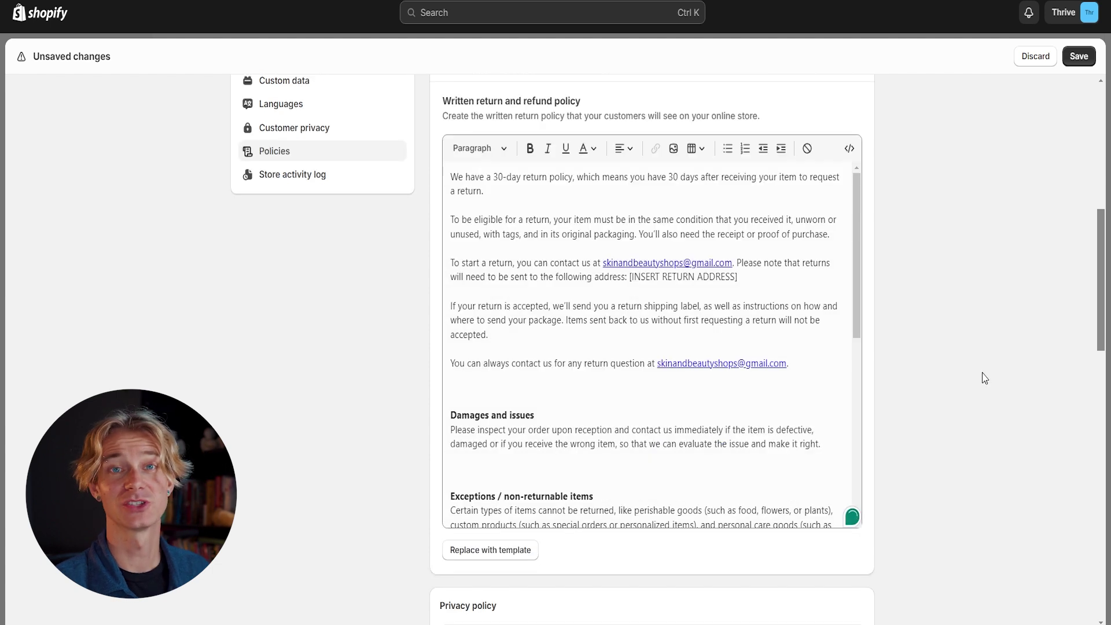
- Review the contact e-mail, return address placeholder and remaining sections of the return and refund policy
{"action": "left_click", "coordinate": [724, 264]}
{"action": "left_click_drag", "start_coordinate": [723, 263], "coordinate": [603, 264]}
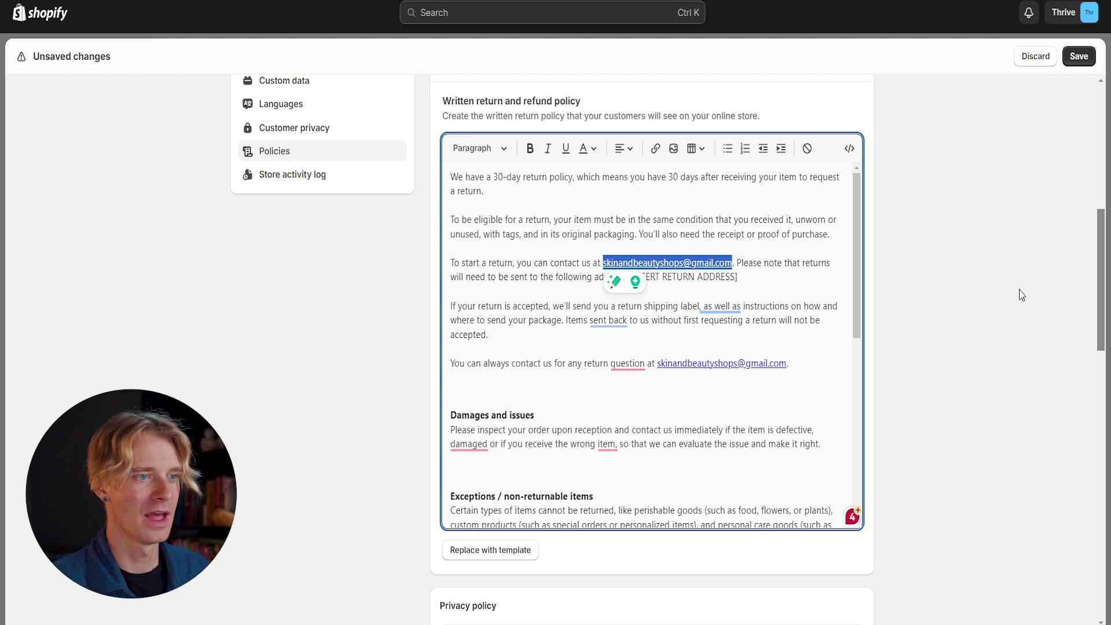
{"action": "left_click", "coordinate": [632, 278]}
{"action": "key", "text": "Down"}
{"action": "key", "text": "Down"}
{"action": "key", "text": "Down"}
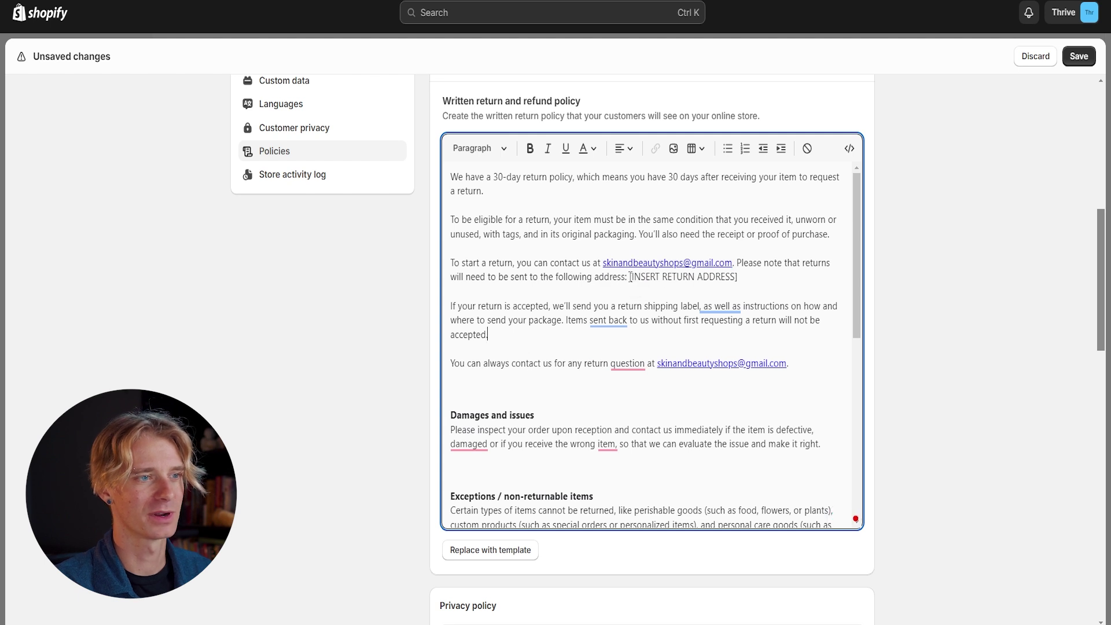
{"action": "scroll", "coordinate": [684, 281], "scroll_direction": "down", "scroll_amount": 6}
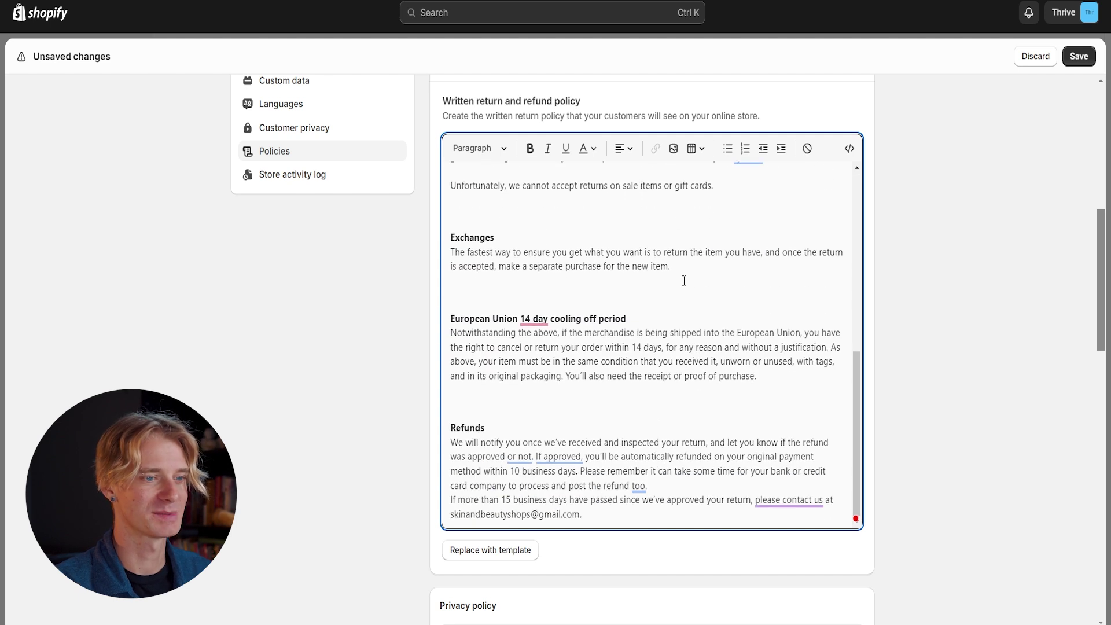
- Create the privacy policy from the template and look through its text
{"action": "scroll", "coordinate": [479, 422], "scroll_direction": "down", "scroll_amount": 7}
{"action": "left_click", "coordinate": [479, 406]}
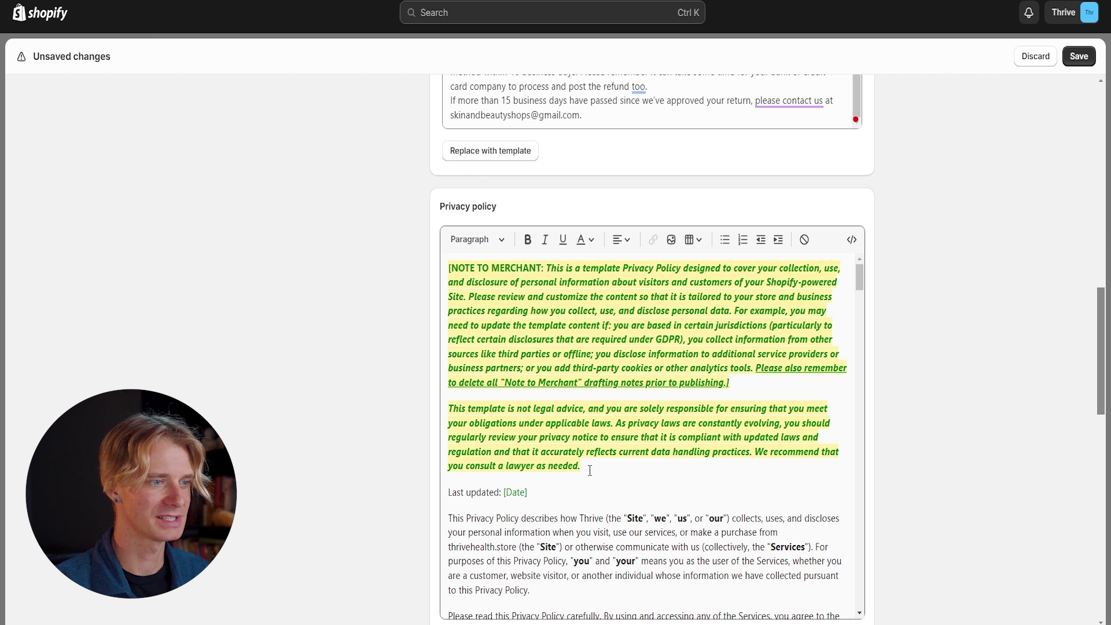
{"action": "scroll", "coordinate": [556, 413], "scroll_direction": "down", "scroll_amount": 5}
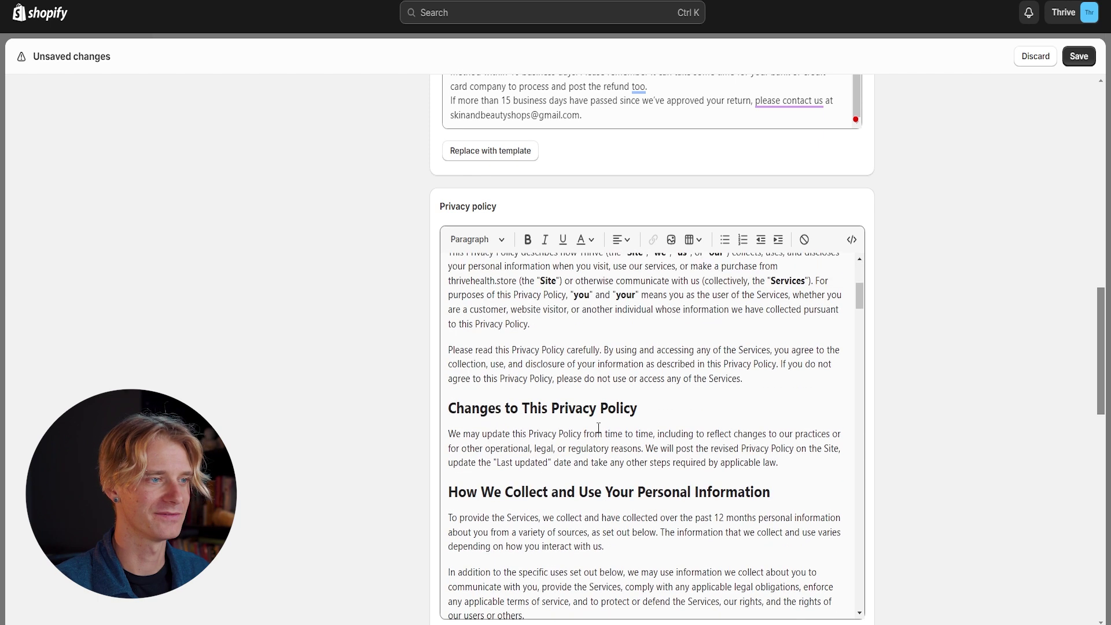
{"action": "scroll", "coordinate": [511, 383], "scroll_direction": "up", "scroll_amount": 3}
{"action": "scroll", "coordinate": [540, 469], "scroll_direction": "down", "scroll_amount": 15}
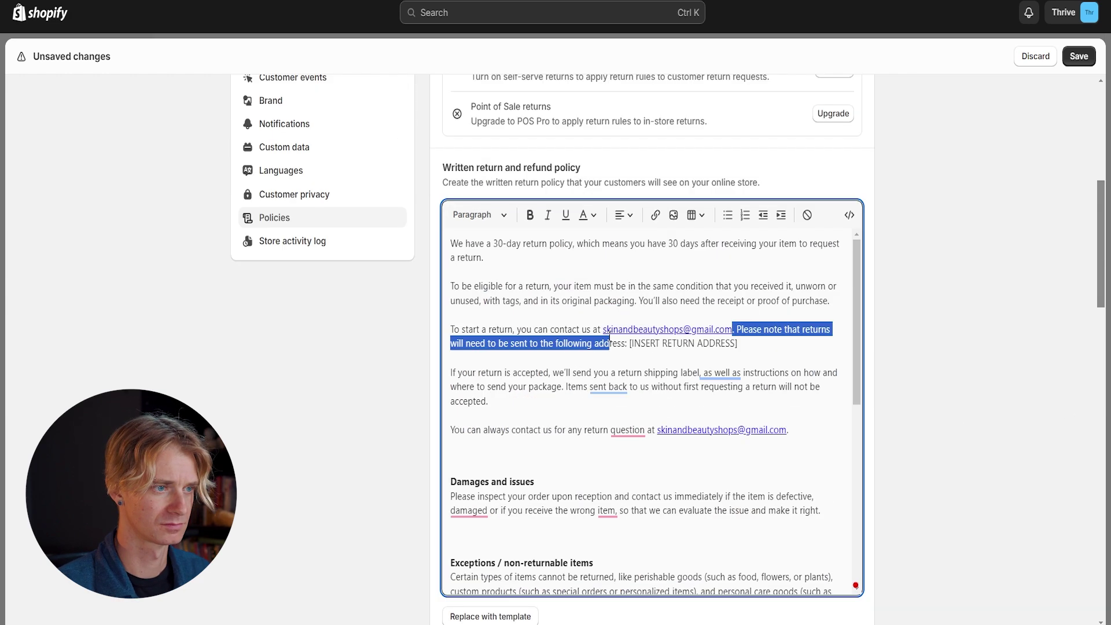
- Replace the template placeholders and contact details in the refund, privacy and terms of service policies with the store's contact e-mail
{"action": "key", "text": "BackSpace"}
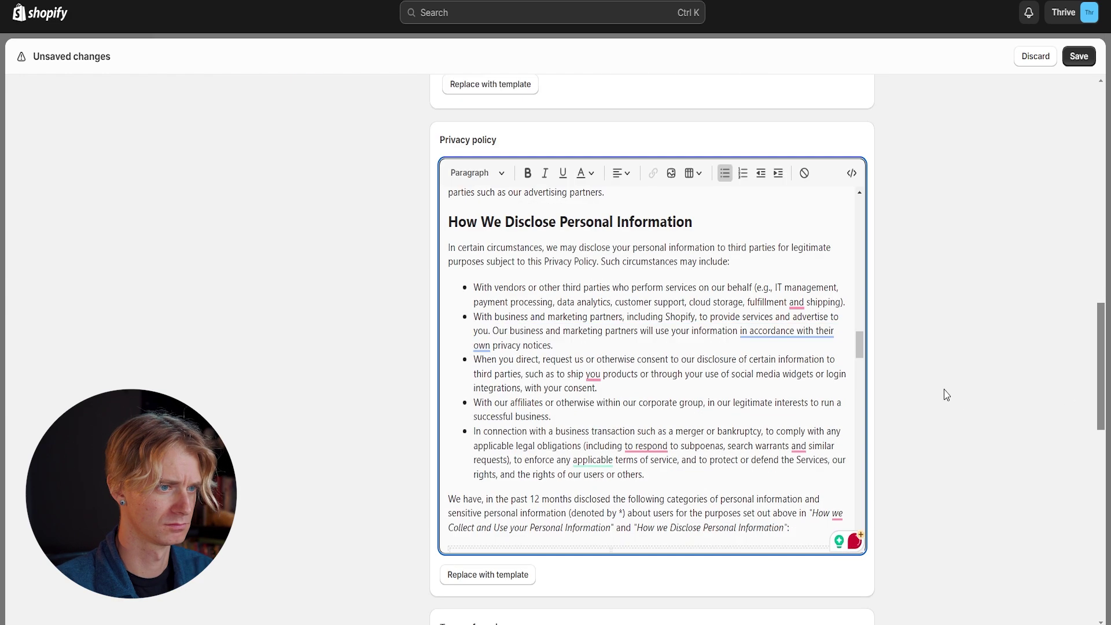
{"action": "left_click_drag", "start_coordinate": [674, 539], "coordinate": [588, 446]}
{"action": "scroll", "coordinate": [588, 445], "scroll_direction": "down", "scroll_amount": 20}
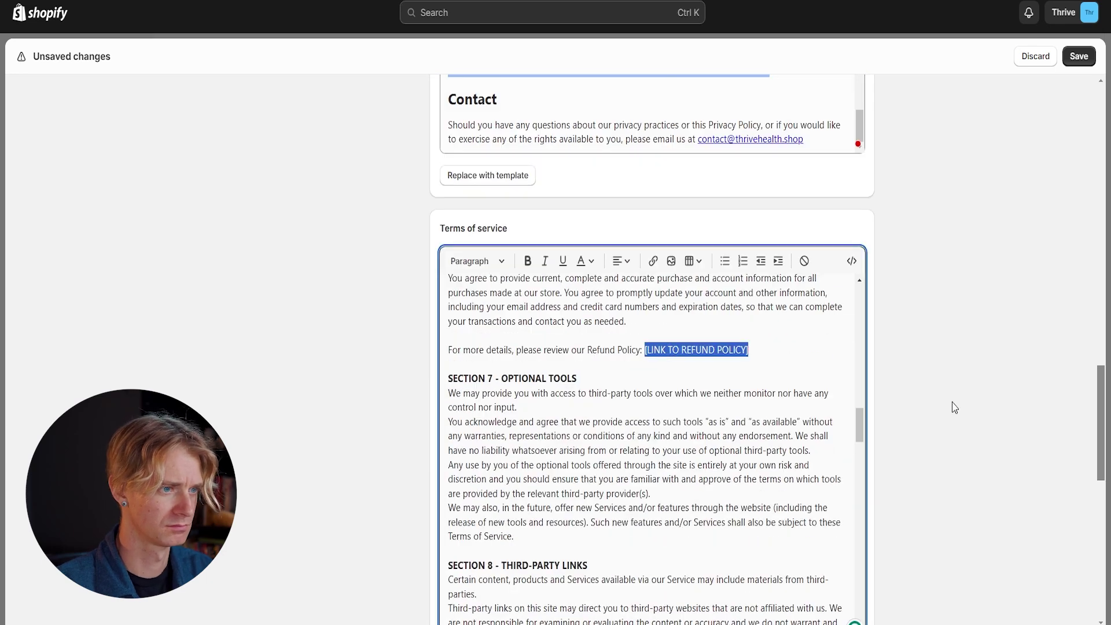
{"action": "scroll", "coordinate": [761, 362], "scroll_direction": "down", "scroll_amount": 10}
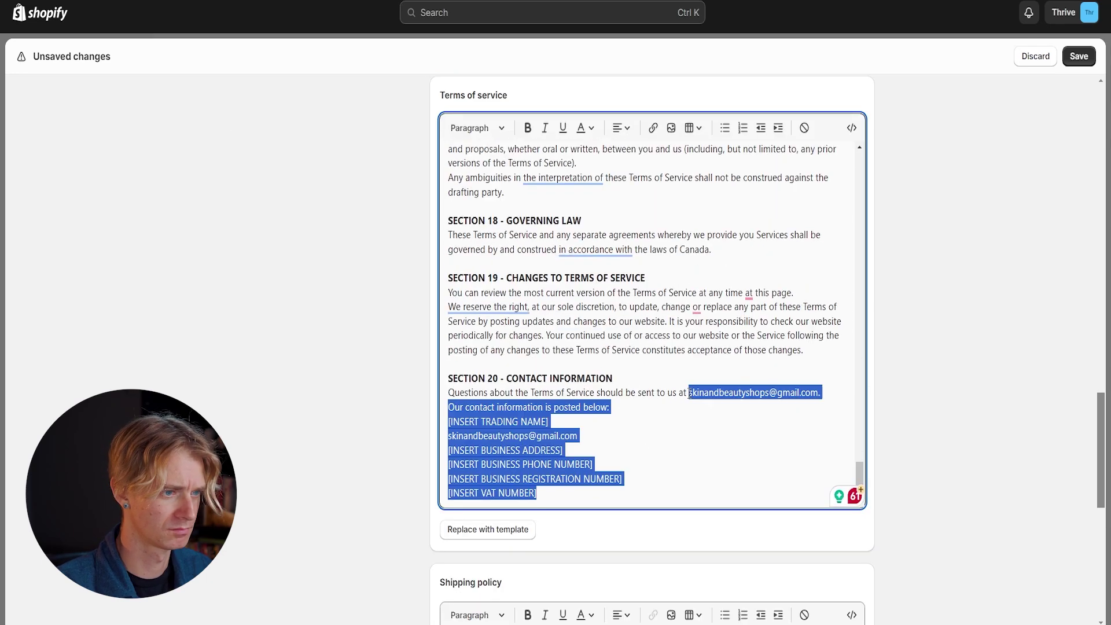
{"action": "scroll", "coordinate": [932, 462], "scroll_direction": "up", "scroll_amount": 15}
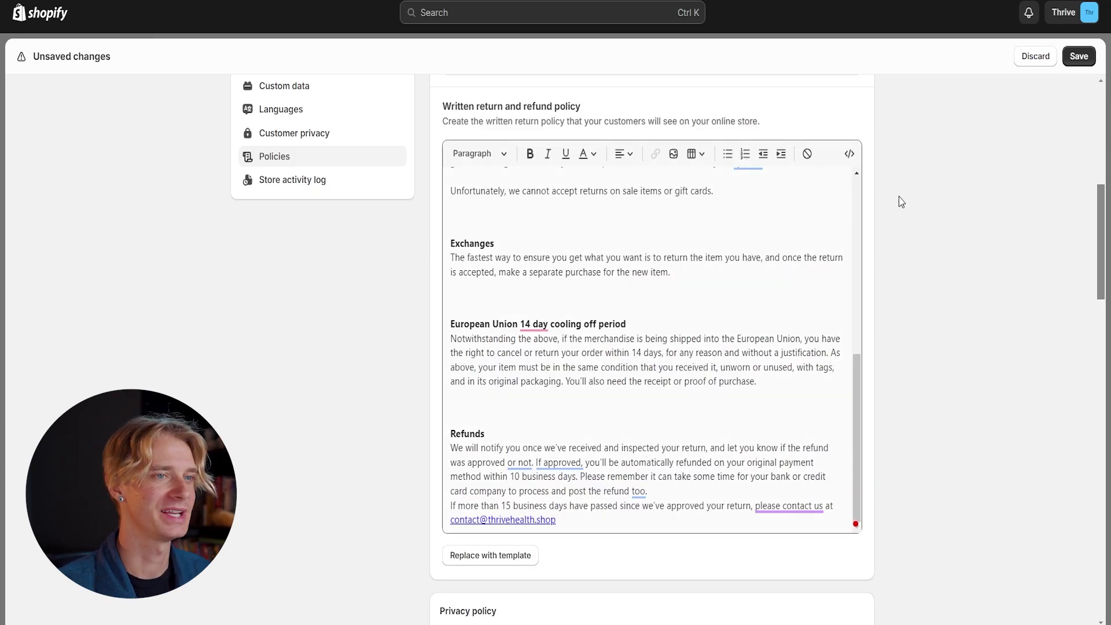
- Check the edited policies, save them and close the settings
{"action": "scroll", "coordinate": [919, 214], "scroll_direction": "down", "scroll_amount": 8}
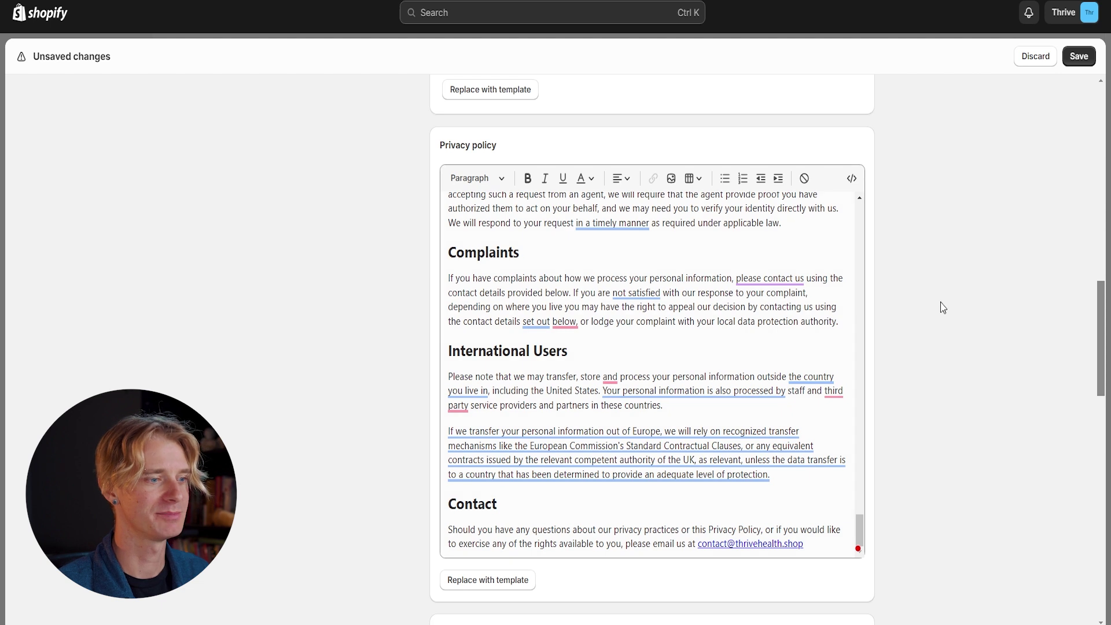
{"action": "scroll", "coordinate": [942, 308], "scroll_direction": "down", "scroll_amount": 9}
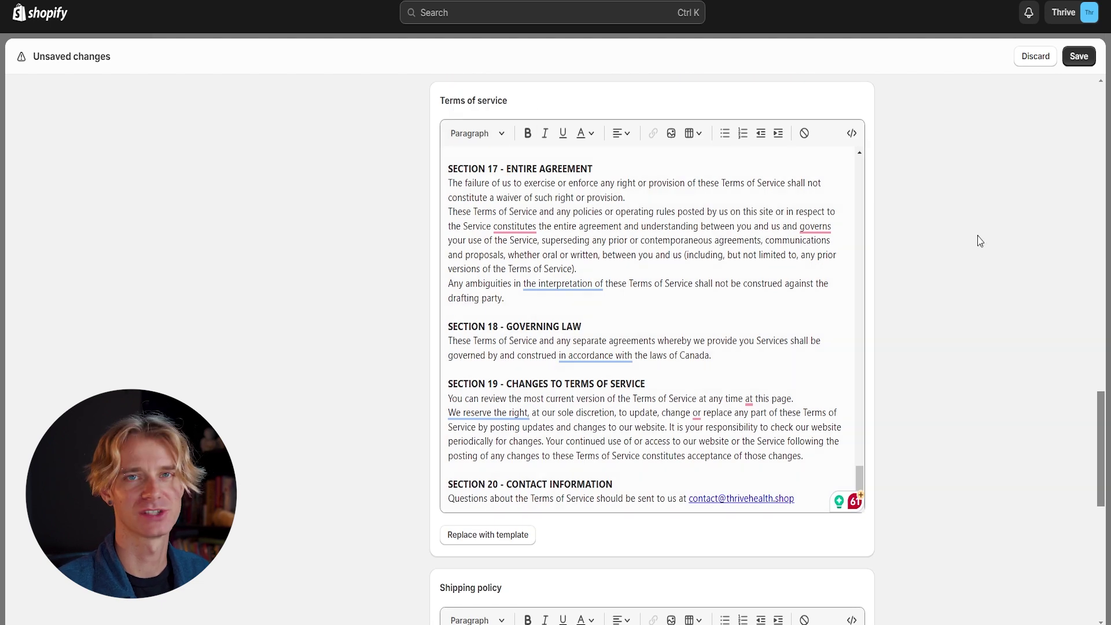
{"action": "left_click", "coordinate": [1080, 61]}
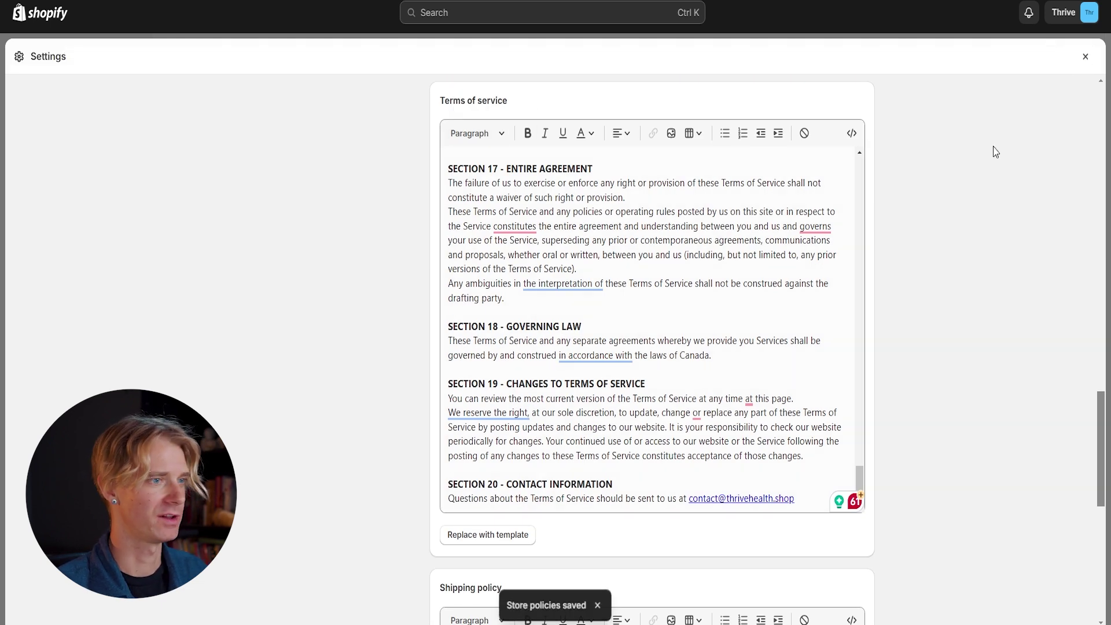
{"action": "key", "text": "Escape"}
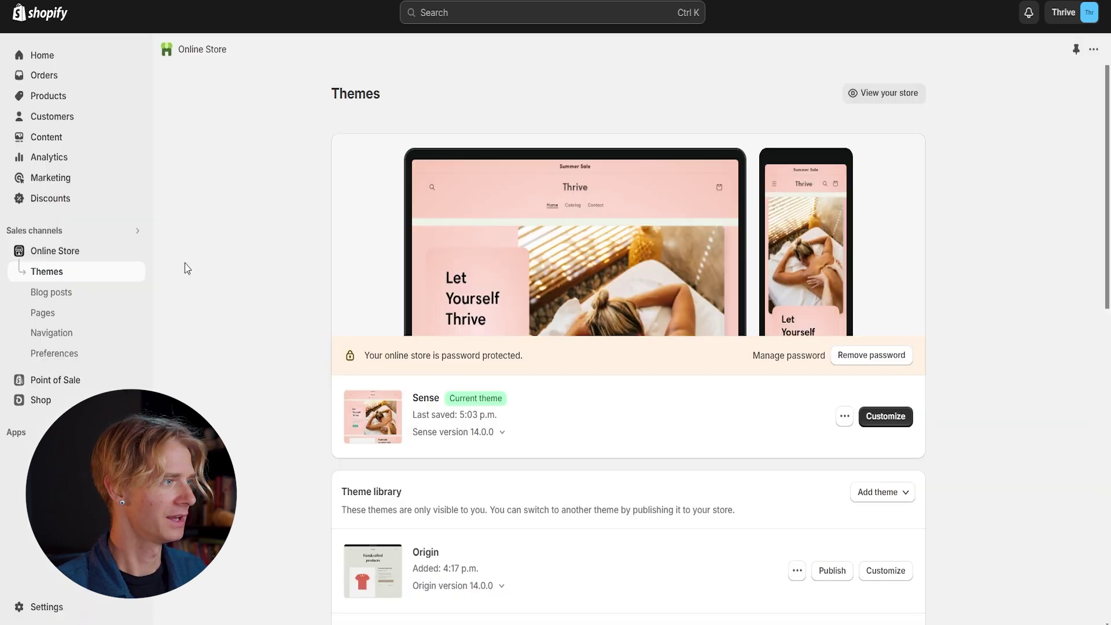
- Add a Privacy Policy link to the online store's footer menu
{"action": "left_click", "coordinate": [84, 340]}
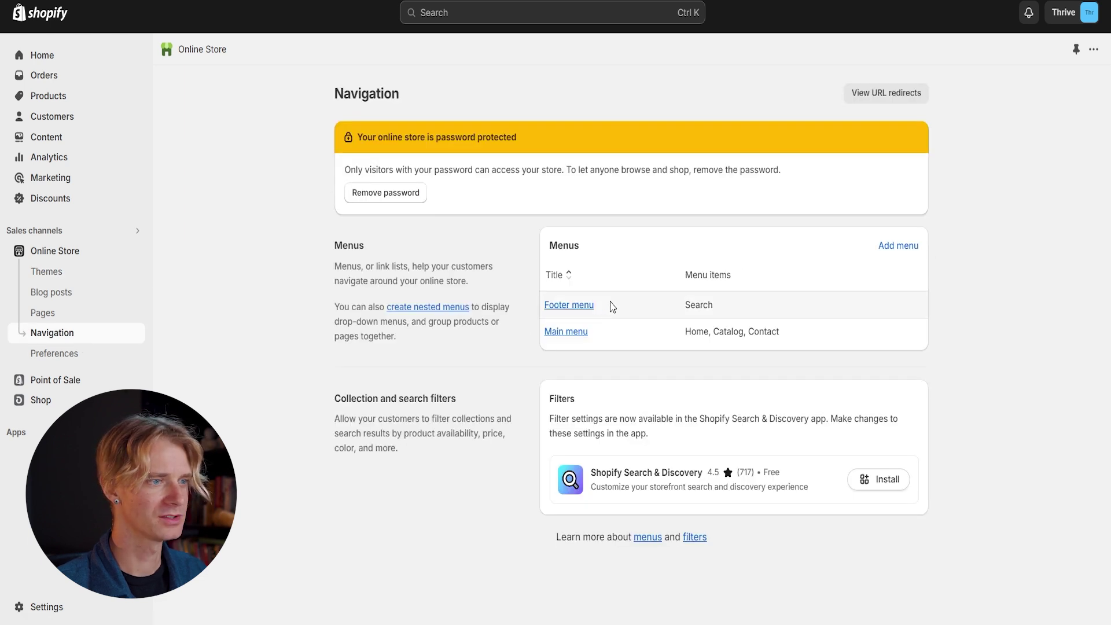
{"action": "left_click", "coordinate": [570, 306]}
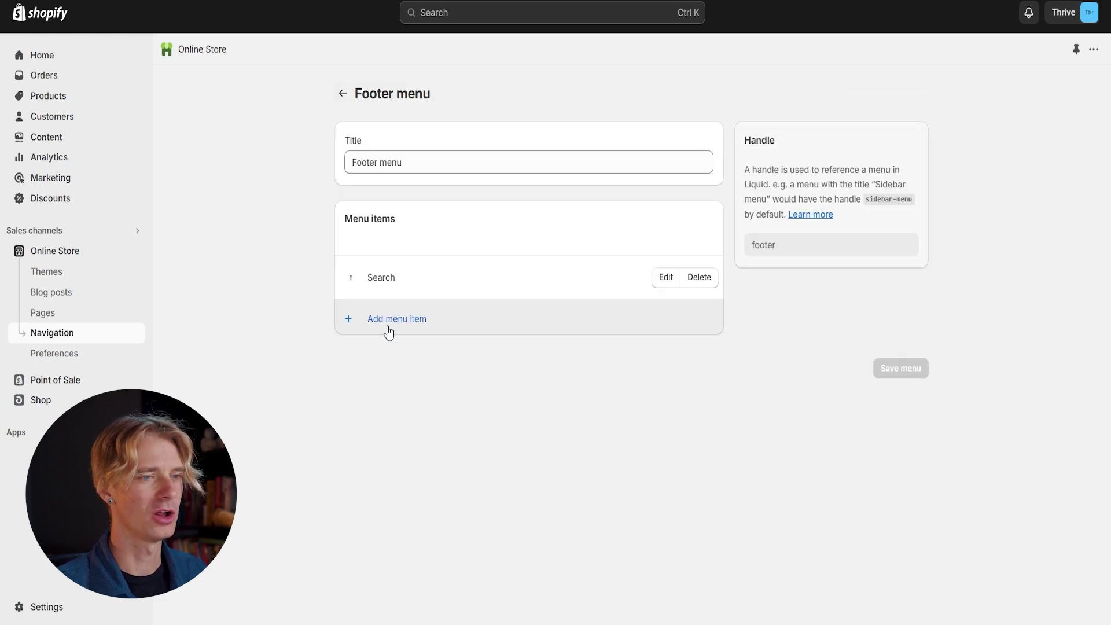
{"action": "left_click", "coordinate": [389, 331]}
{"action": "left_click", "coordinate": [955, 148]}
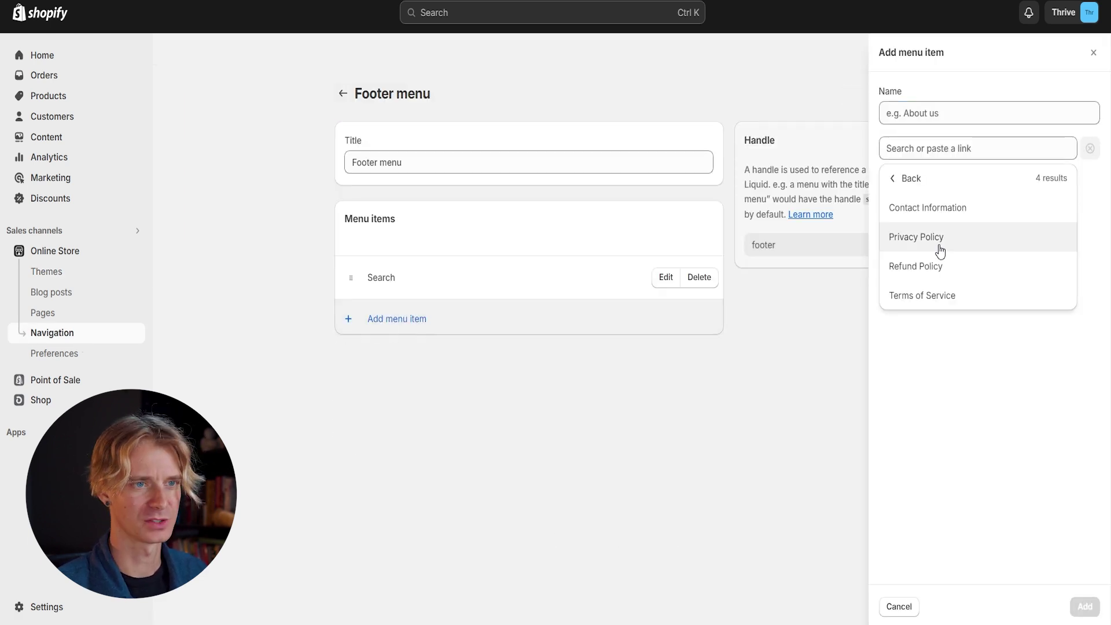
{"action": "left_click", "coordinate": [941, 249]}
{"action": "left_click", "coordinate": [961, 264]}
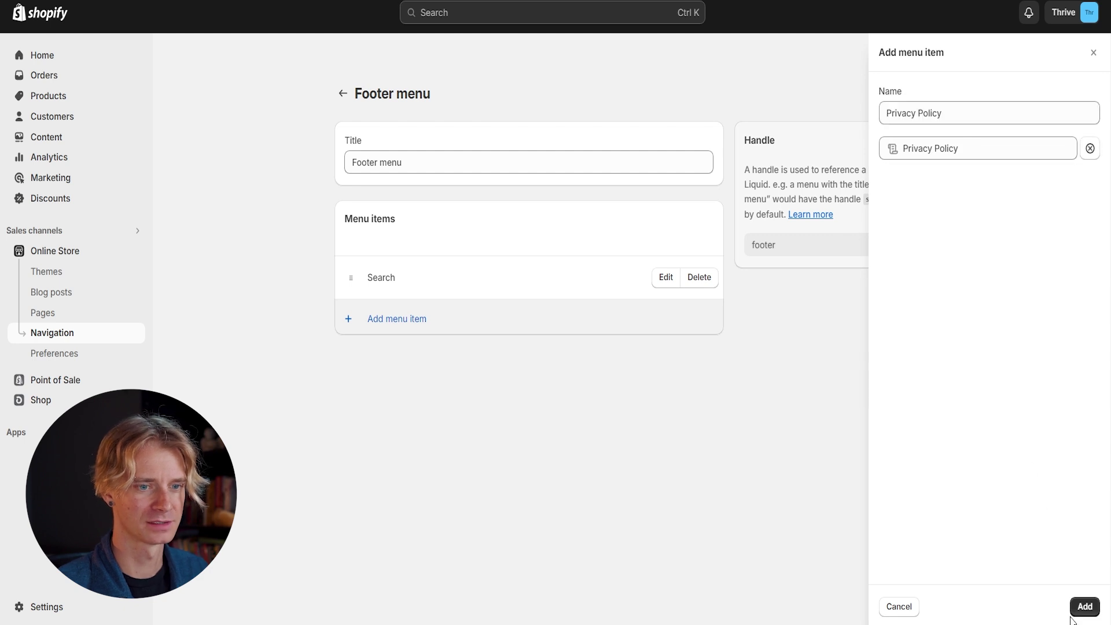
{"action": "left_click", "coordinate": [1086, 609]}
- Add a Refund Policy link to the footer menu
{"action": "left_click", "coordinate": [407, 360]}
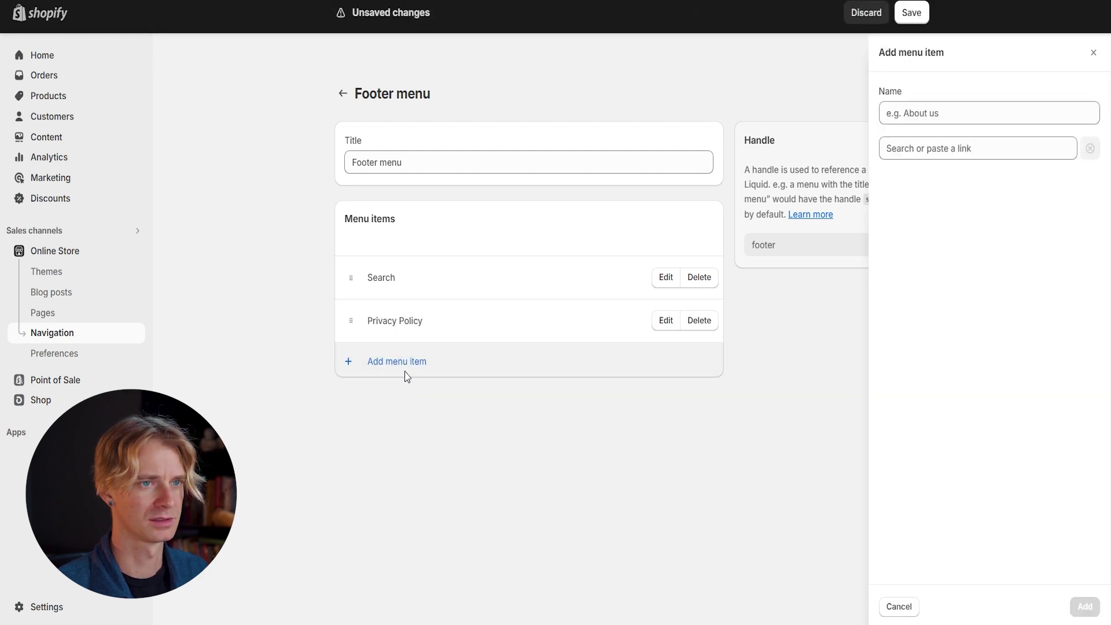
{"action": "left_click", "coordinate": [964, 150]}
{"action": "left_click", "coordinate": [940, 384]}
{"action": "left_click", "coordinate": [956, 268]}
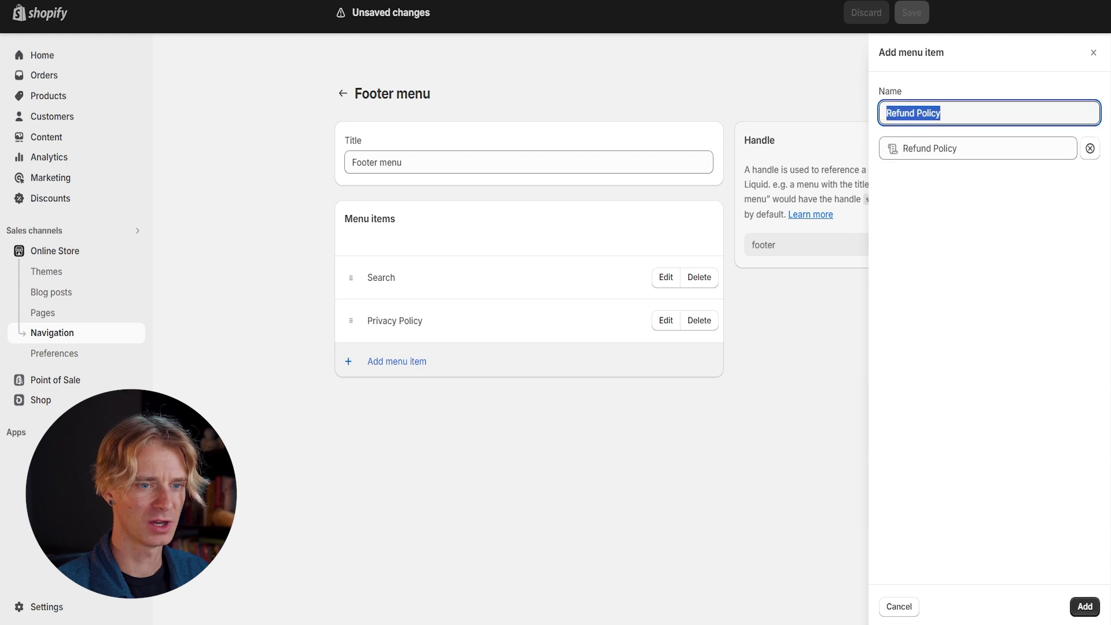
{"action": "left_click", "coordinate": [1085, 607]}
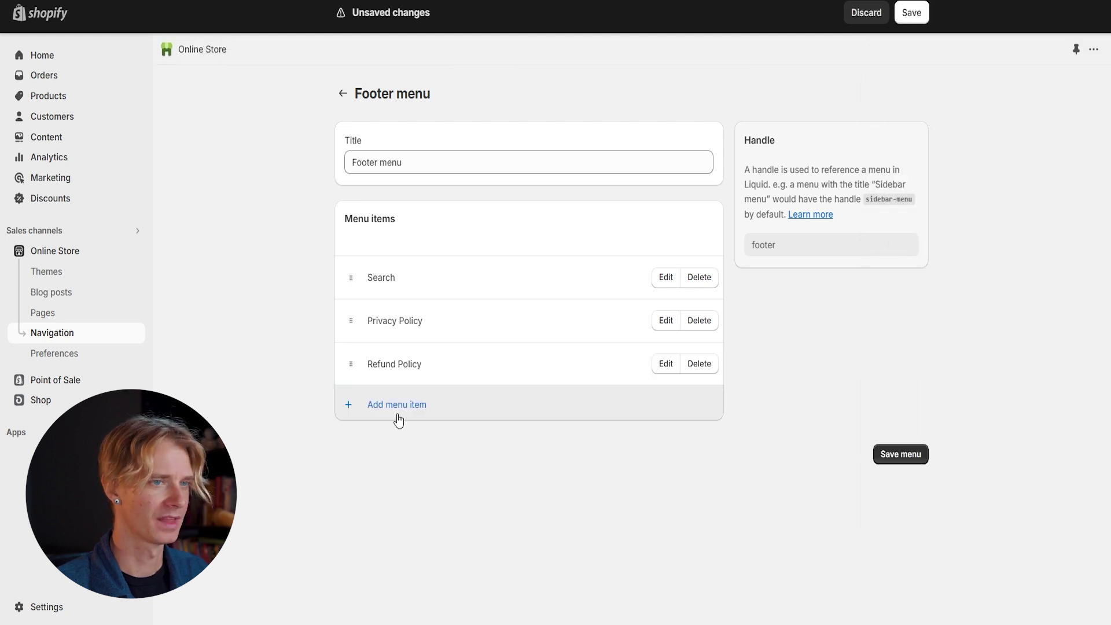
- Add a Terms of Service link to the footer menu
{"action": "left_click", "coordinate": [397, 407]}
{"action": "left_click", "coordinate": [898, 148]}
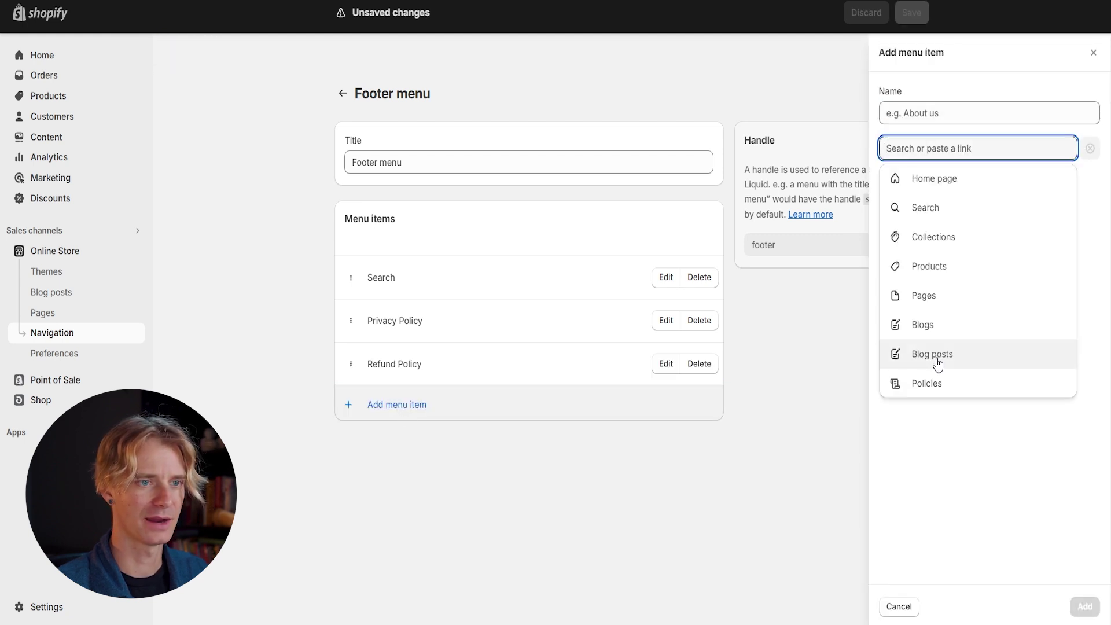
{"action": "left_click", "coordinate": [938, 382]}
{"action": "left_click", "coordinate": [943, 296]}
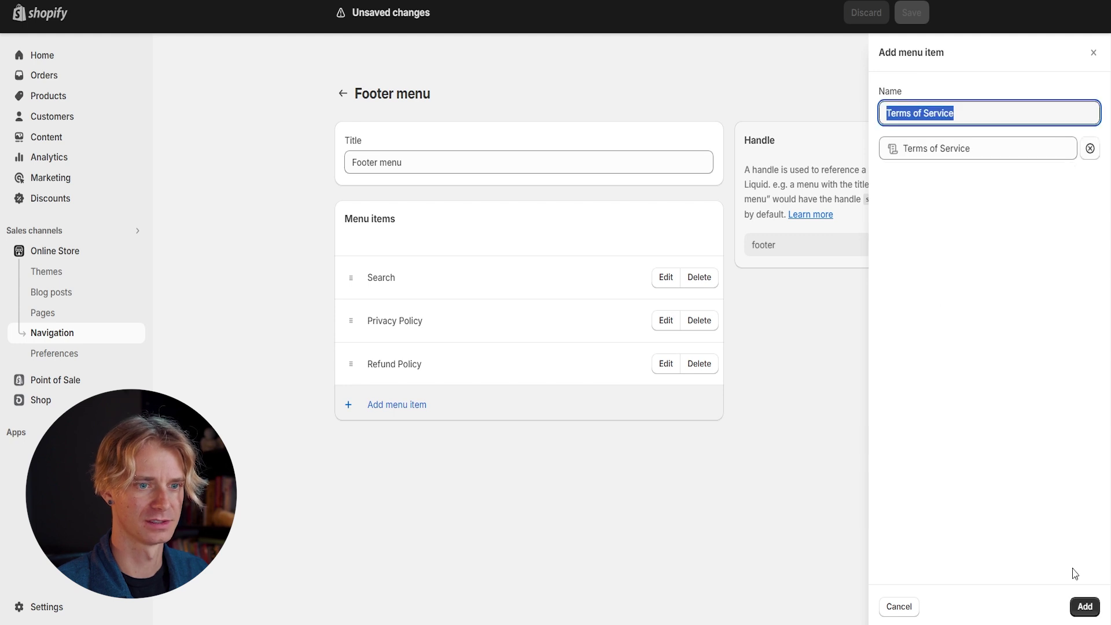
{"action": "left_click", "coordinate": [1085, 606]}
- Remove Search from the footer menu, order the links as Terms of Service, Refund Policy, Privacy Policy, and save the menu
{"action": "left_click", "coordinate": [699, 280]}
{"action": "left_click", "coordinate": [729, 361]}
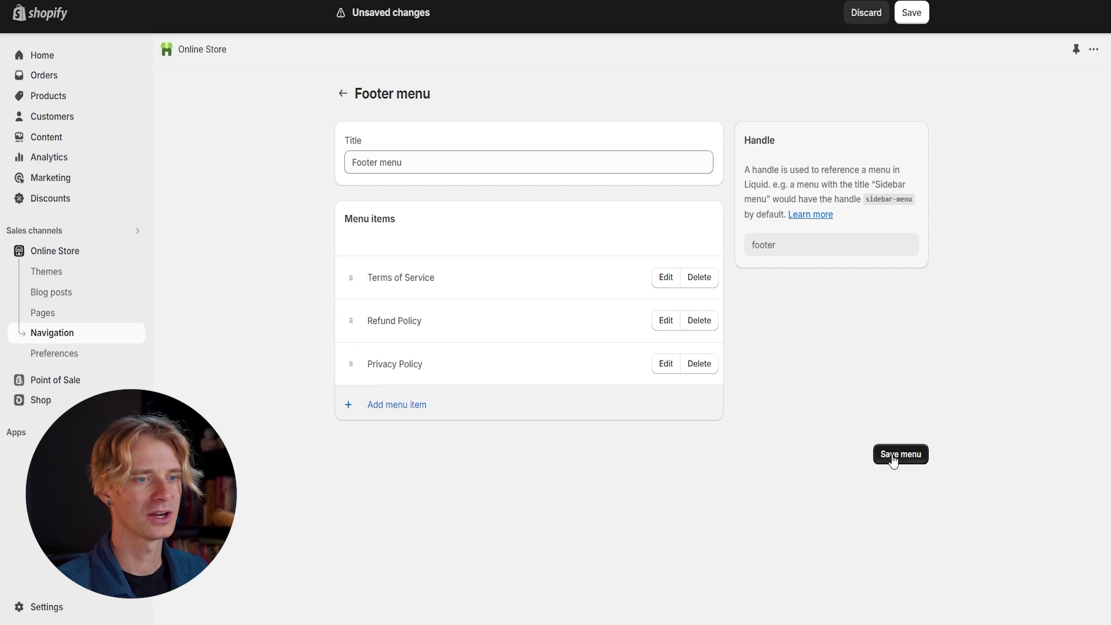
{"action": "left_click", "coordinate": [894, 457]}
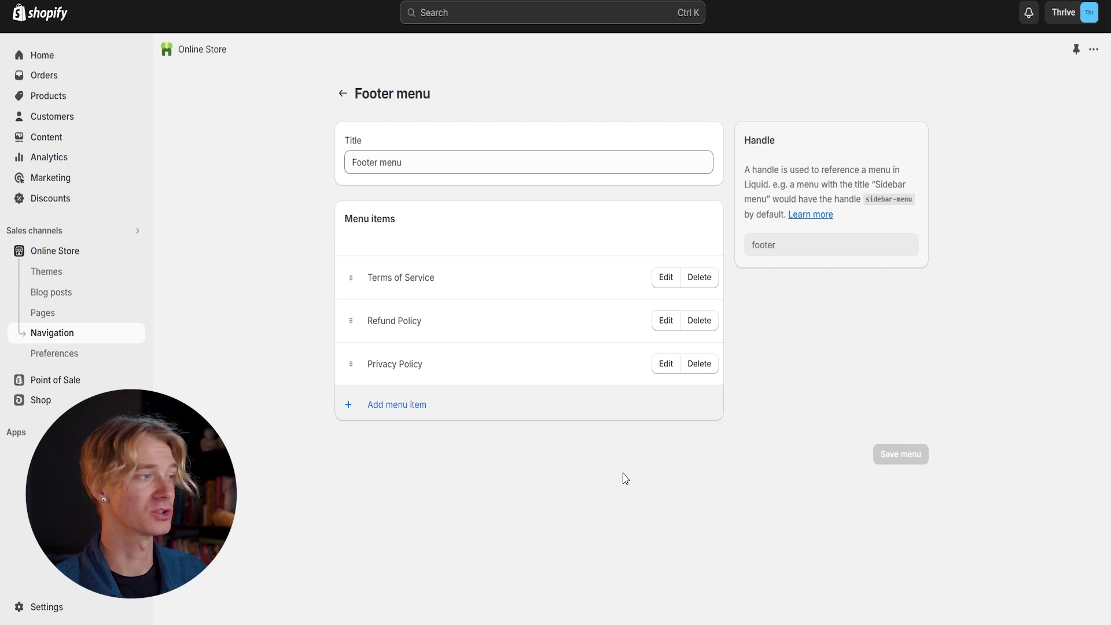
- Start a new product and title it EXAMPLE PRODUCT
{"action": "left_click", "coordinate": [102, 99]}
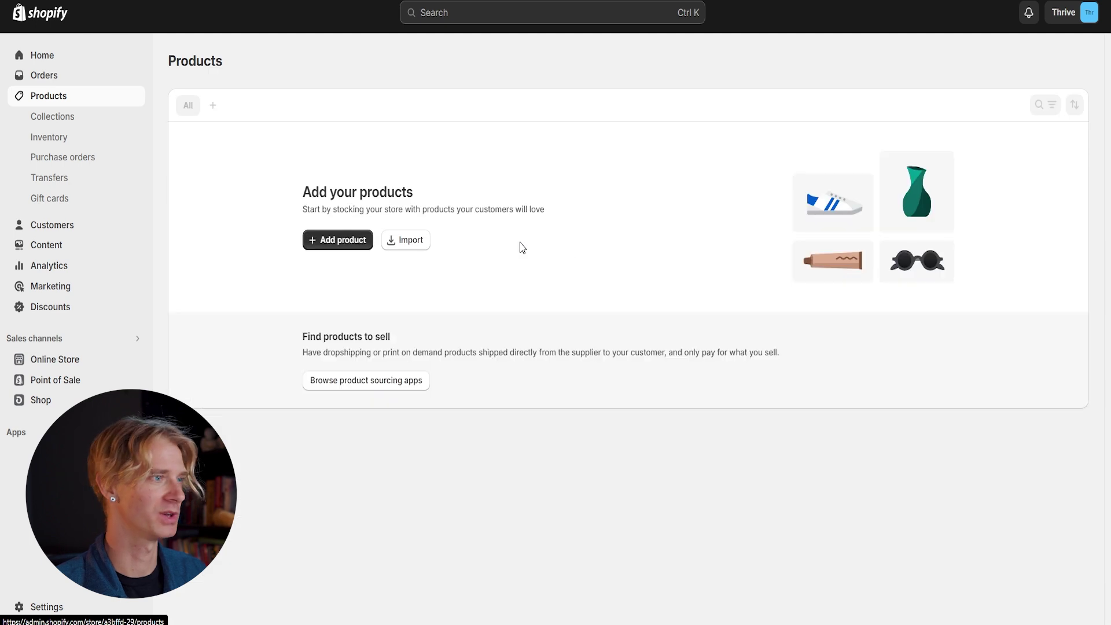
{"action": "left_click", "coordinate": [345, 242]}
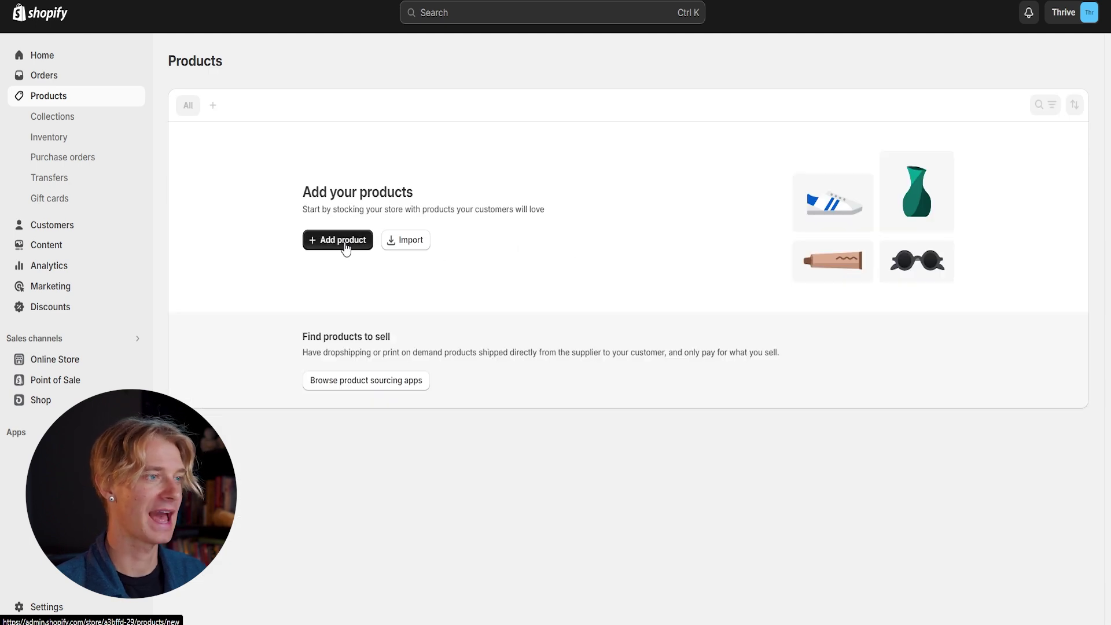
{"action": "type", "text": "EX"}
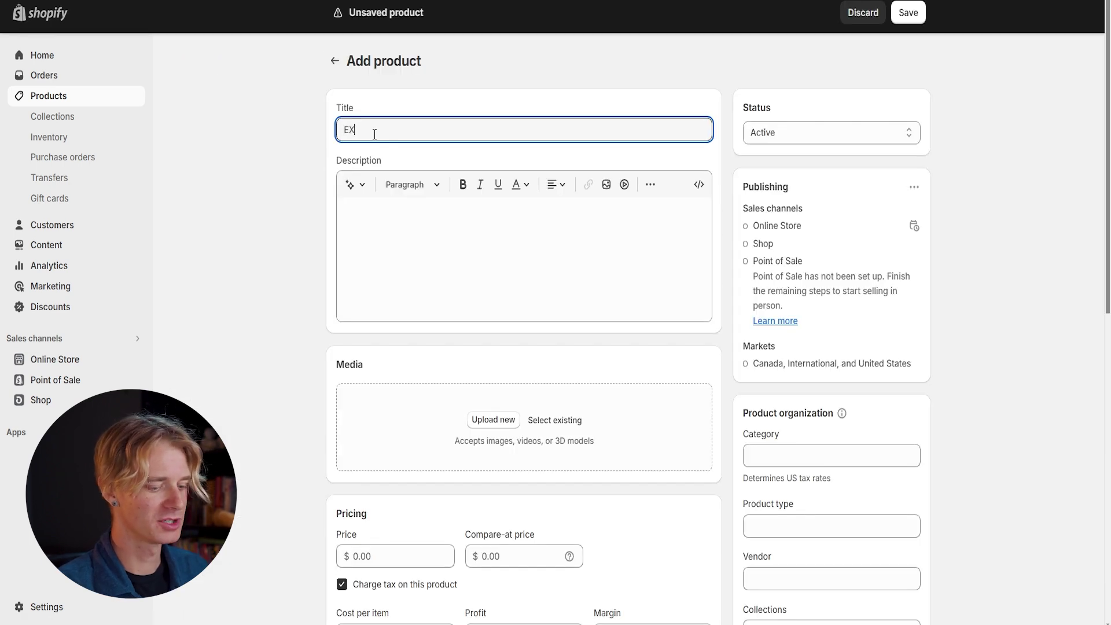
{"action": "type", "text": "AMPLE PRODUCT"}
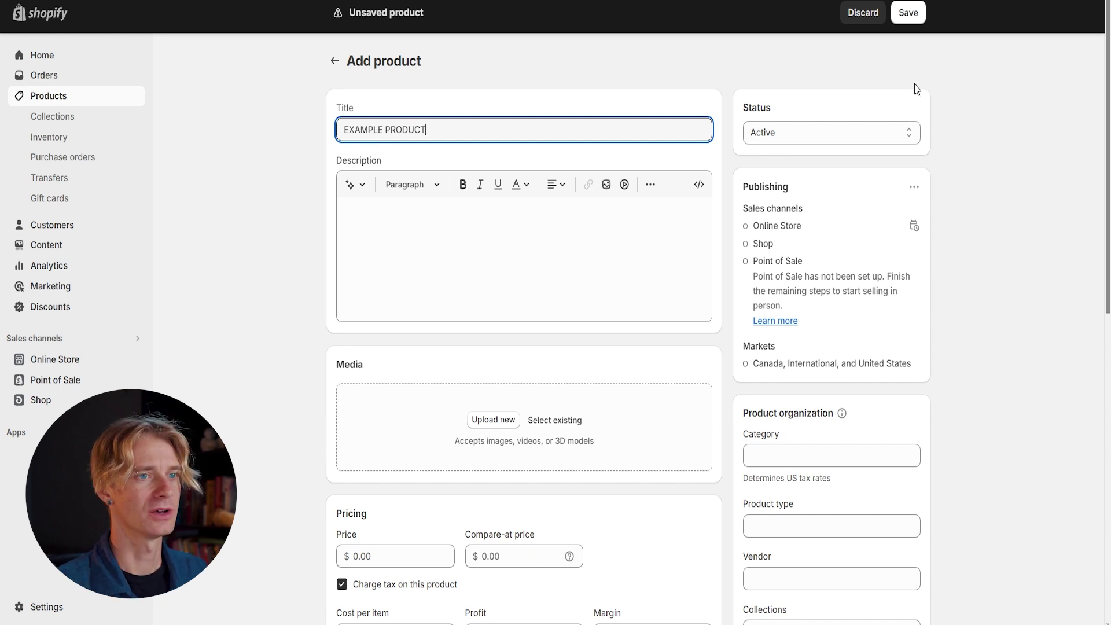
- Keep the EXAMPLE PRODUCT status as Active and save the product
{"action": "left_click", "coordinate": [831, 138]}
{"action": "left_click", "coordinate": [831, 149]}
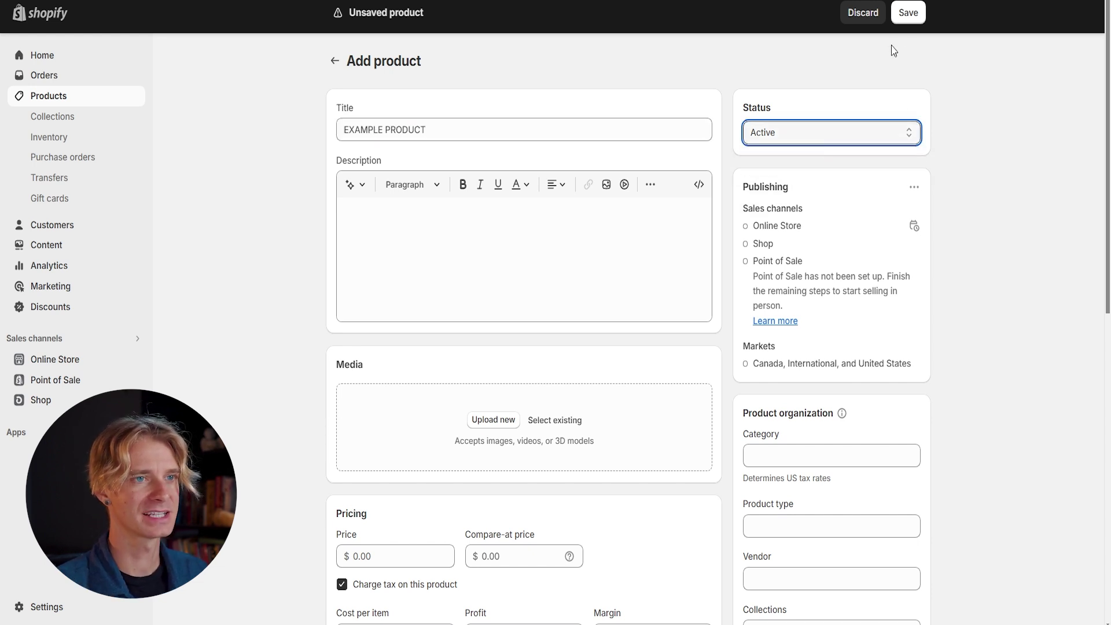
{"action": "left_click", "coordinate": [912, 12]}
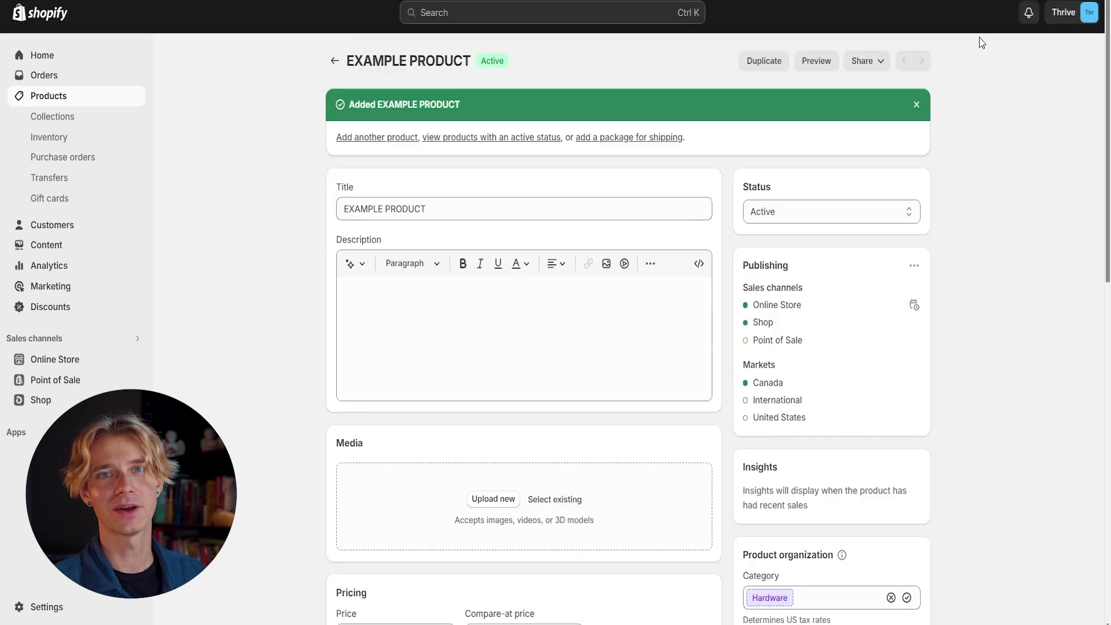
- Add text to the online store's Contact page inviting visitors to fill out the form or email the store's contact address, and save it
{"action": "left_click", "coordinate": [80, 363]}
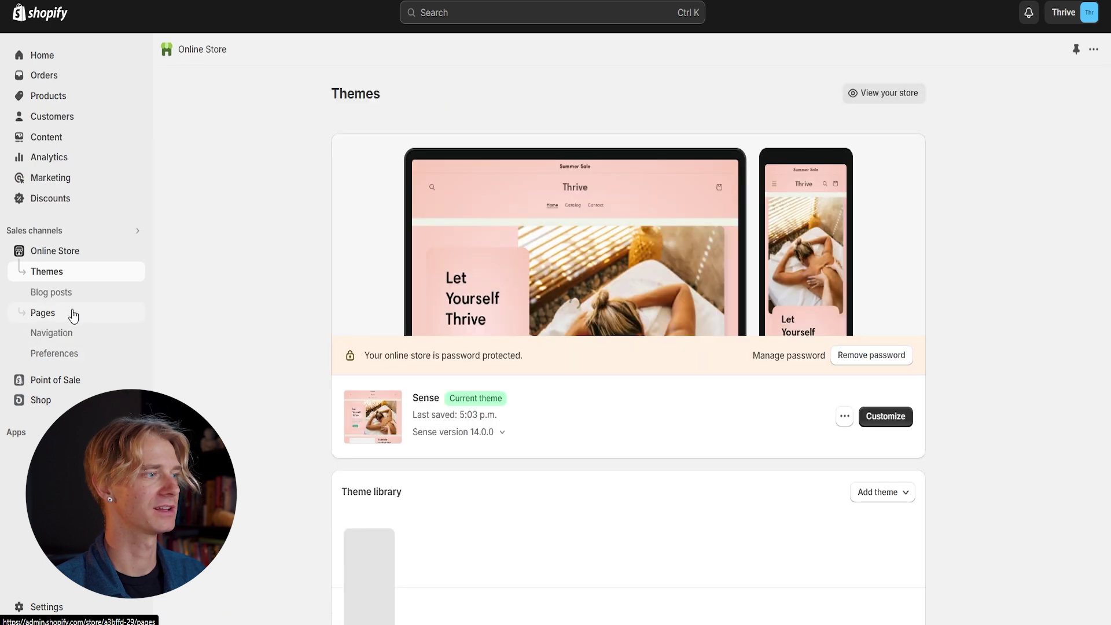
{"action": "left_click", "coordinate": [71, 314]}
{"action": "left_click", "coordinate": [289, 353]}
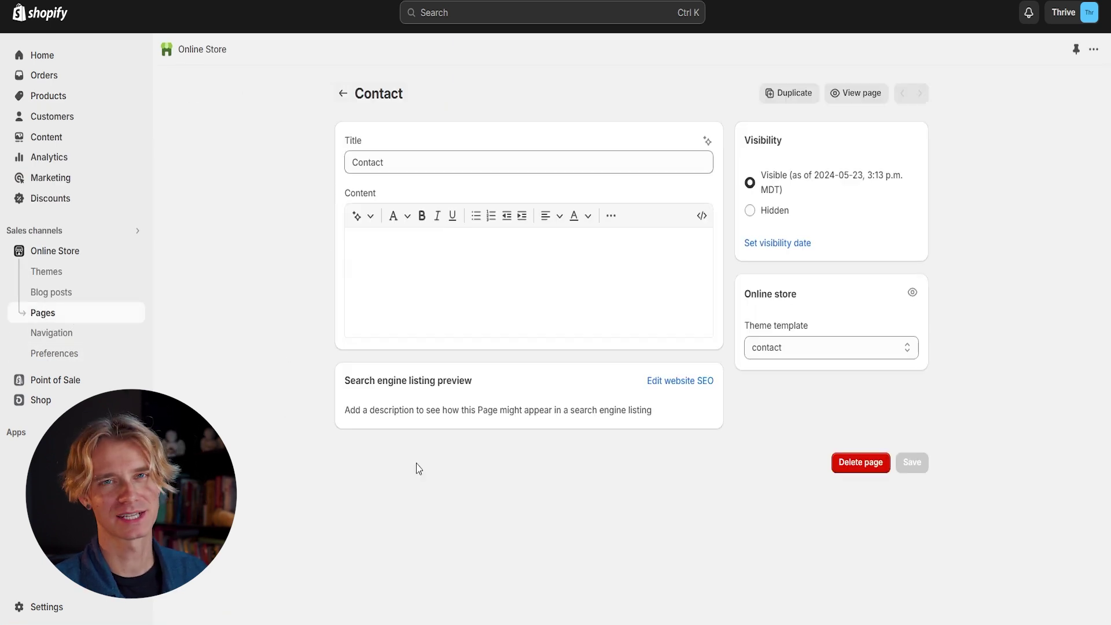
{"action": "left_click", "coordinate": [424, 288]}
{"action": "key", "text": "ctrl+v"}
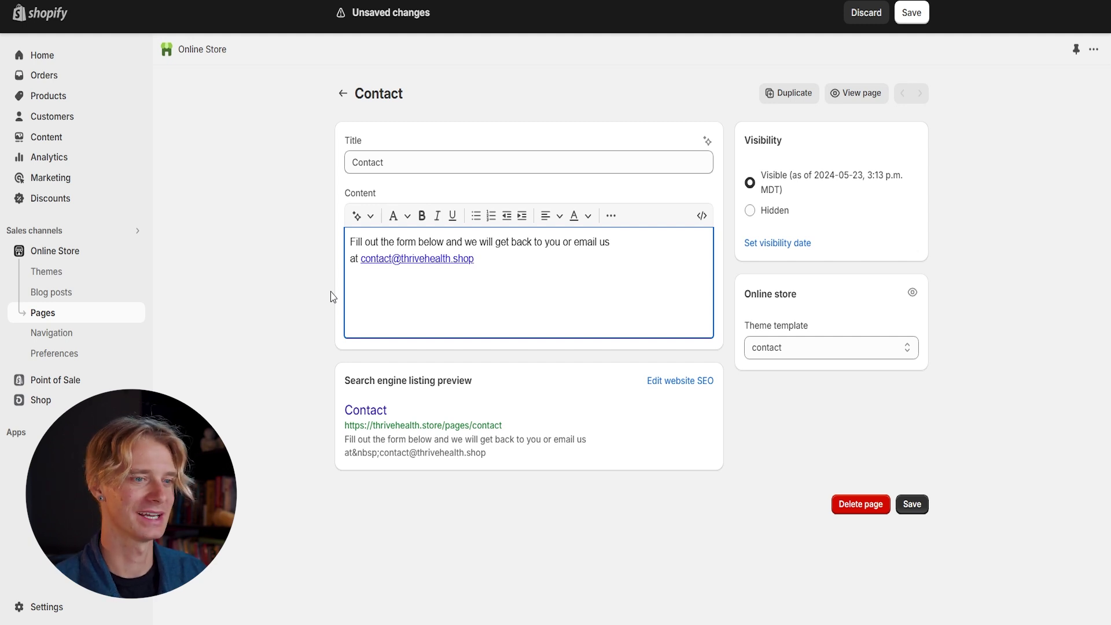
{"action": "left_click", "coordinate": [913, 508]}
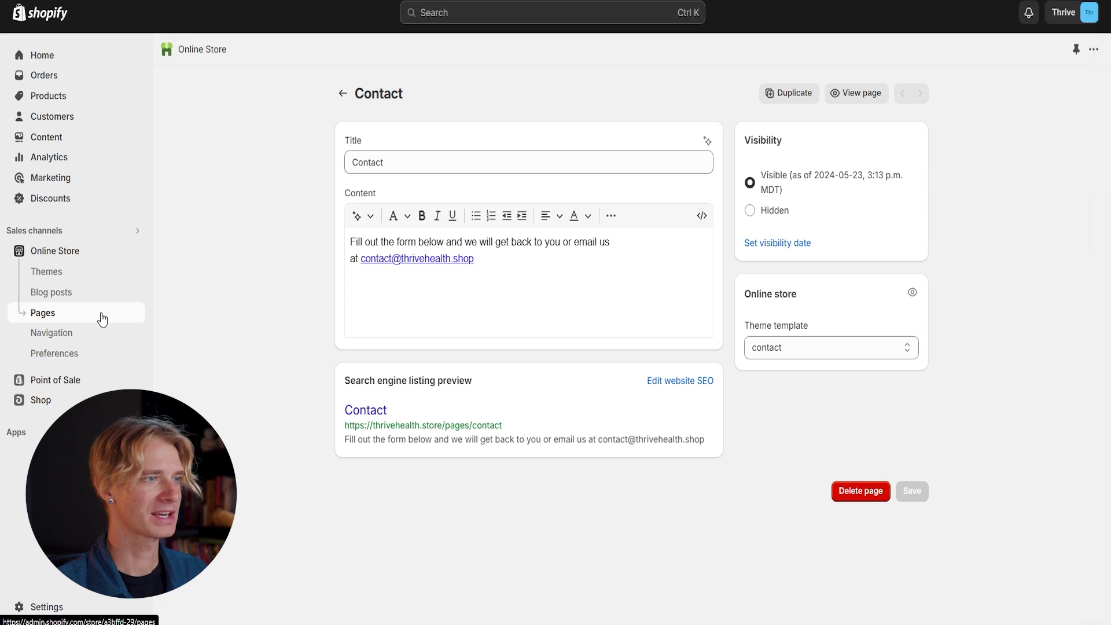
- Start a new online store page and title it Track Your Order
{"action": "left_click", "coordinate": [99, 312]}
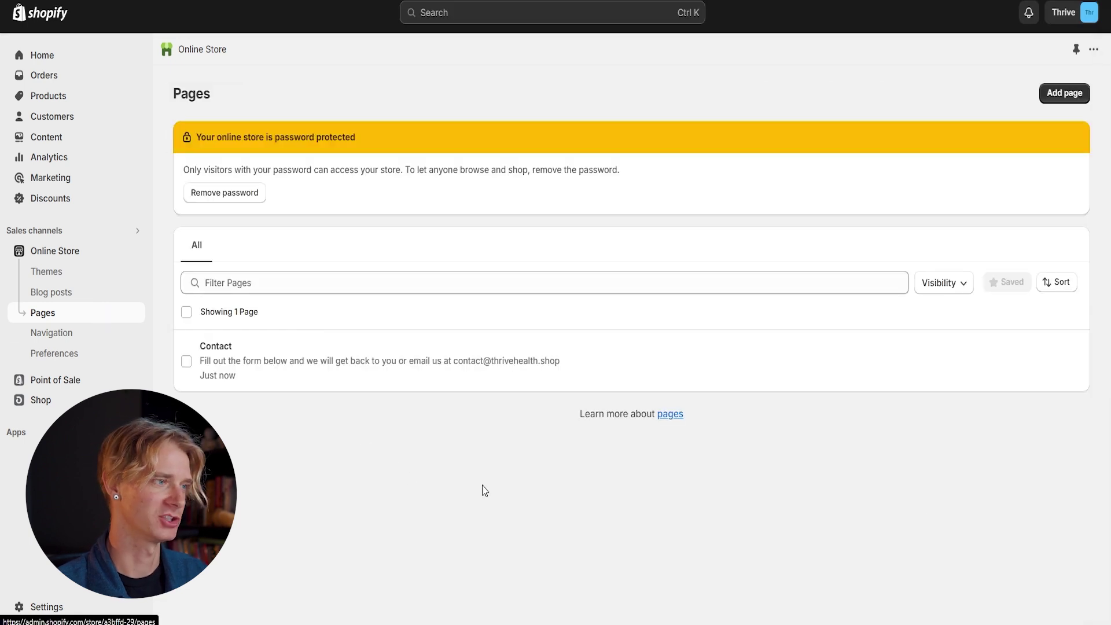
{"action": "left_click", "coordinate": [1063, 93]}
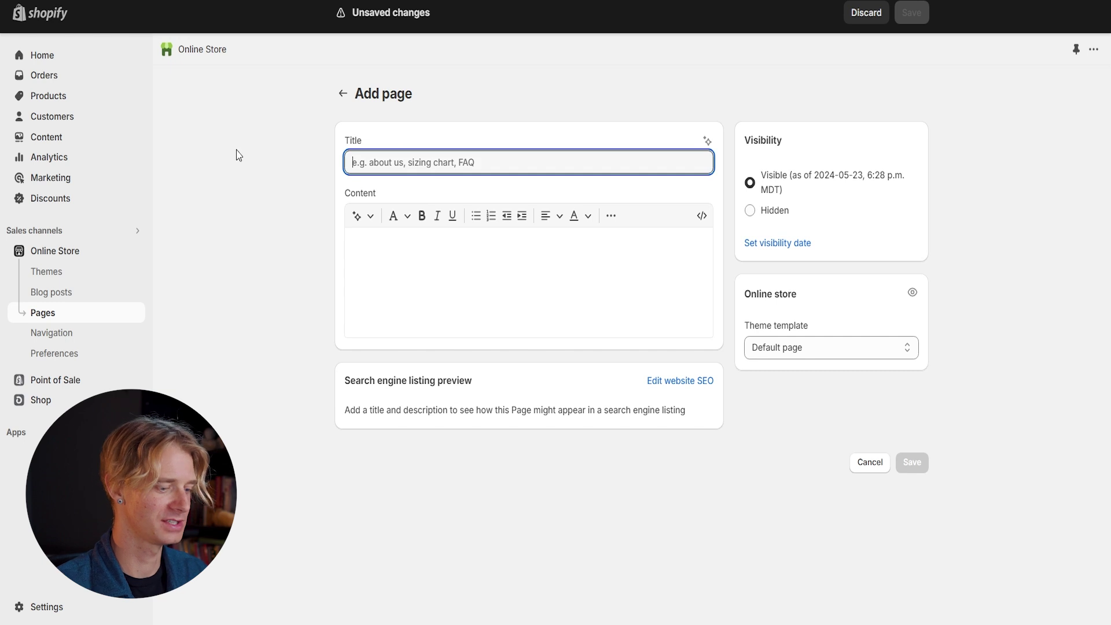
{"action": "type", "text": "Track Your Order"}
{"action": "left_click", "coordinate": [182, 276]}
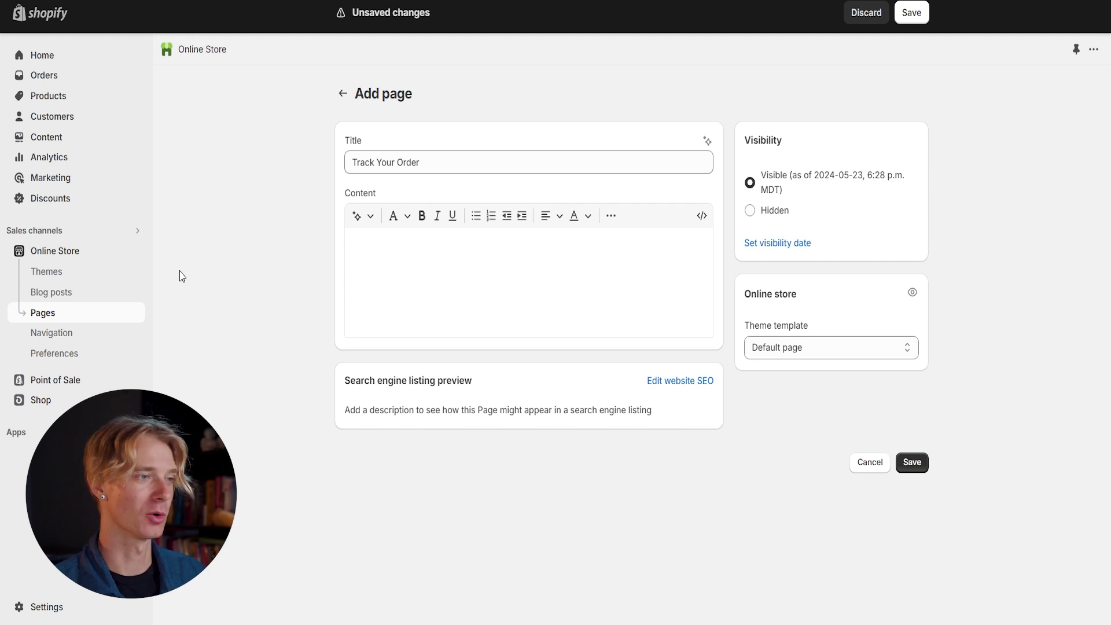
{"action": "left_click", "coordinate": [411, 262]}
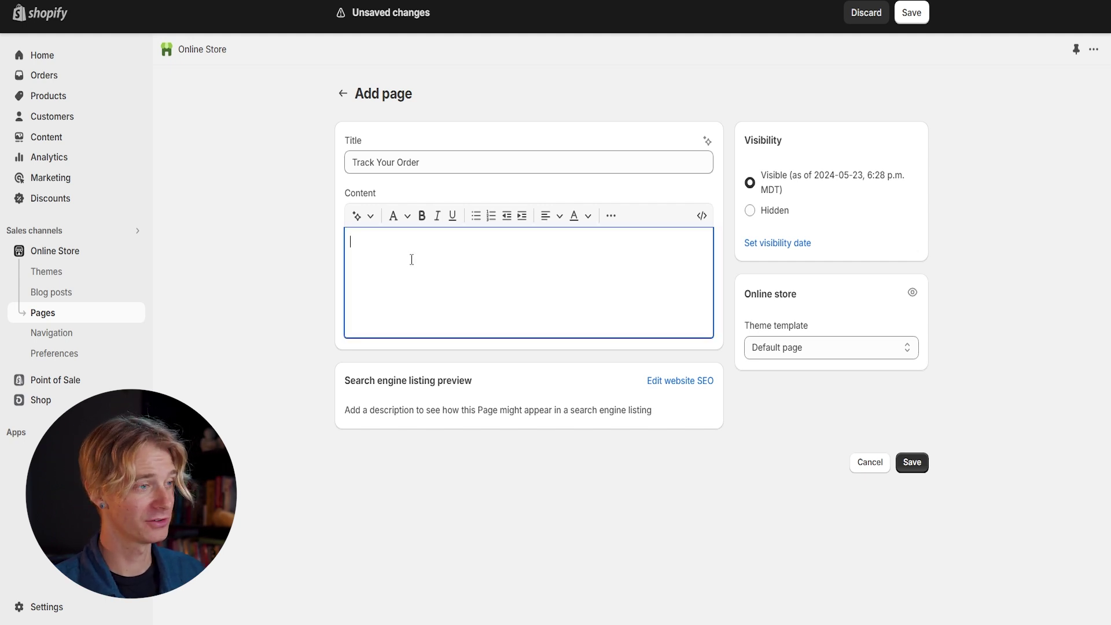
{"action": "type", "text": "www.17track.net"}
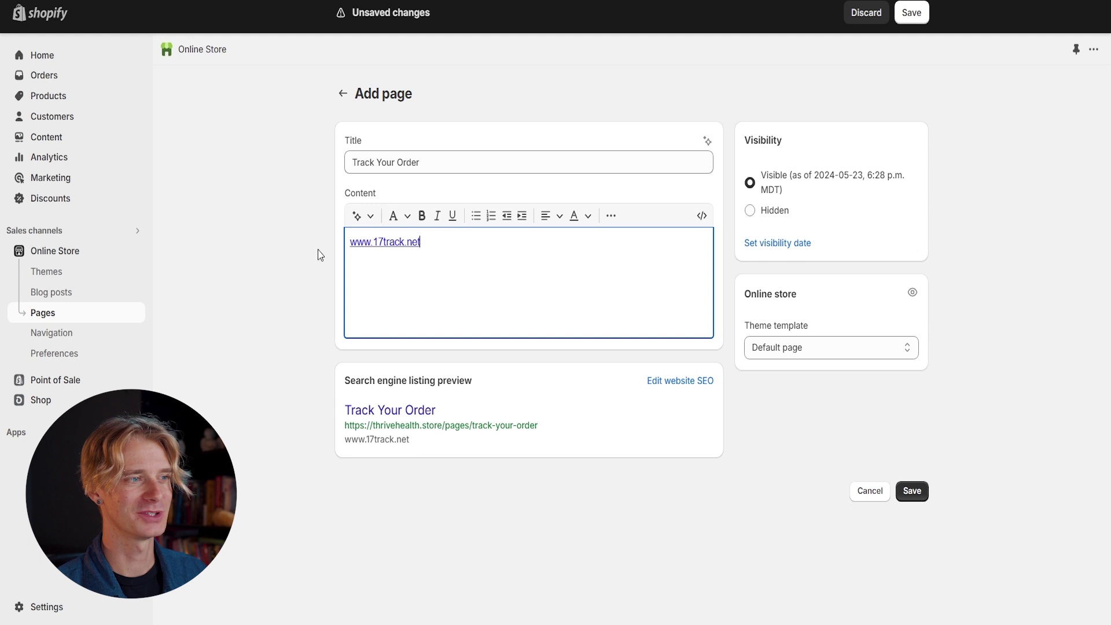
{"action": "left_click", "coordinate": [293, 191]}
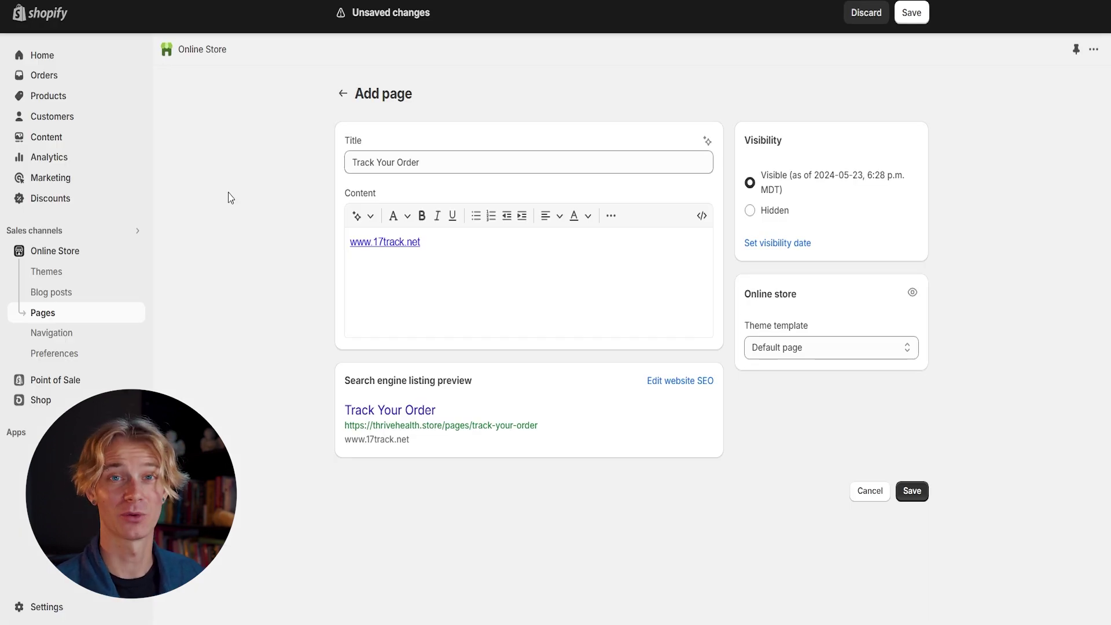
{"action": "key", "text": "Return"}
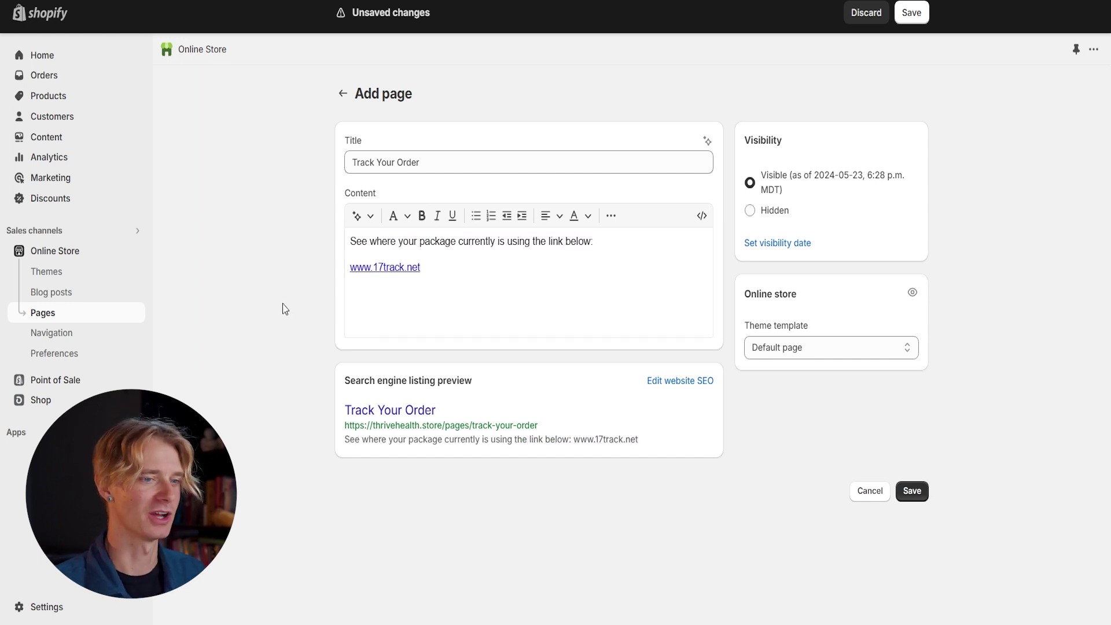
{"action": "left_click", "coordinate": [912, 491]}
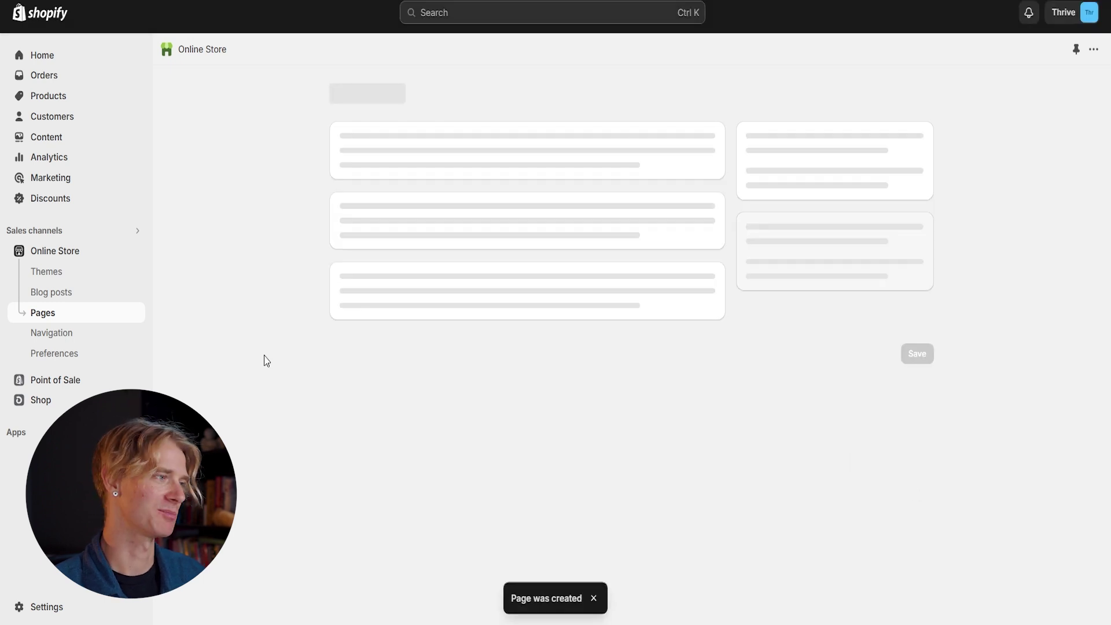
- Start another new online store page and title it Policies
{"action": "left_click", "coordinate": [72, 317]}
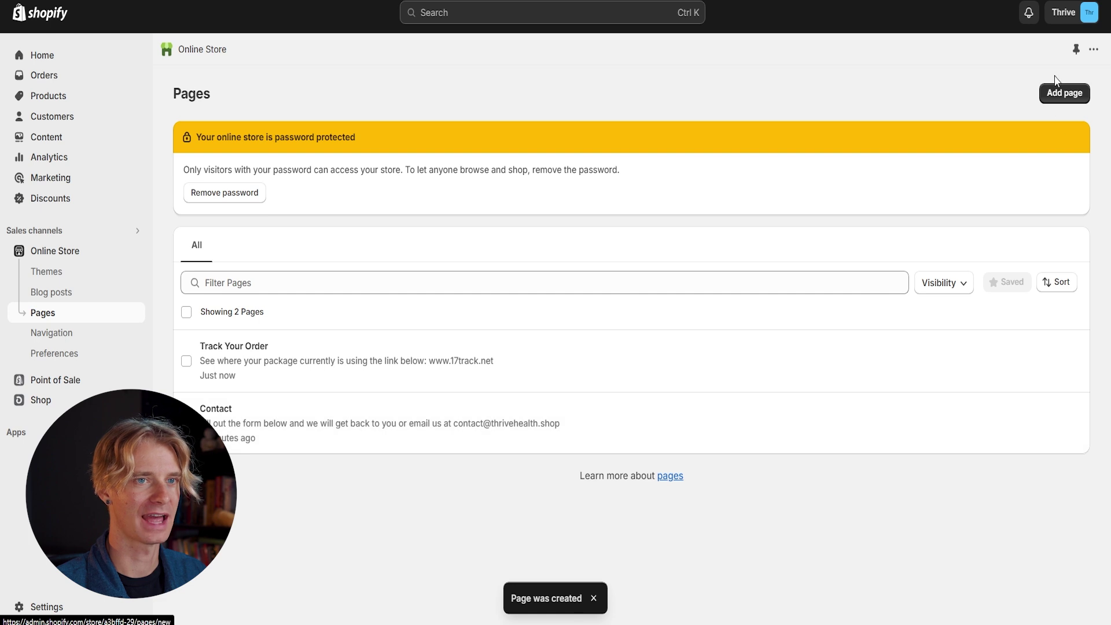
{"action": "left_click", "coordinate": [1061, 92]}
{"action": "left_click", "coordinate": [428, 167]}
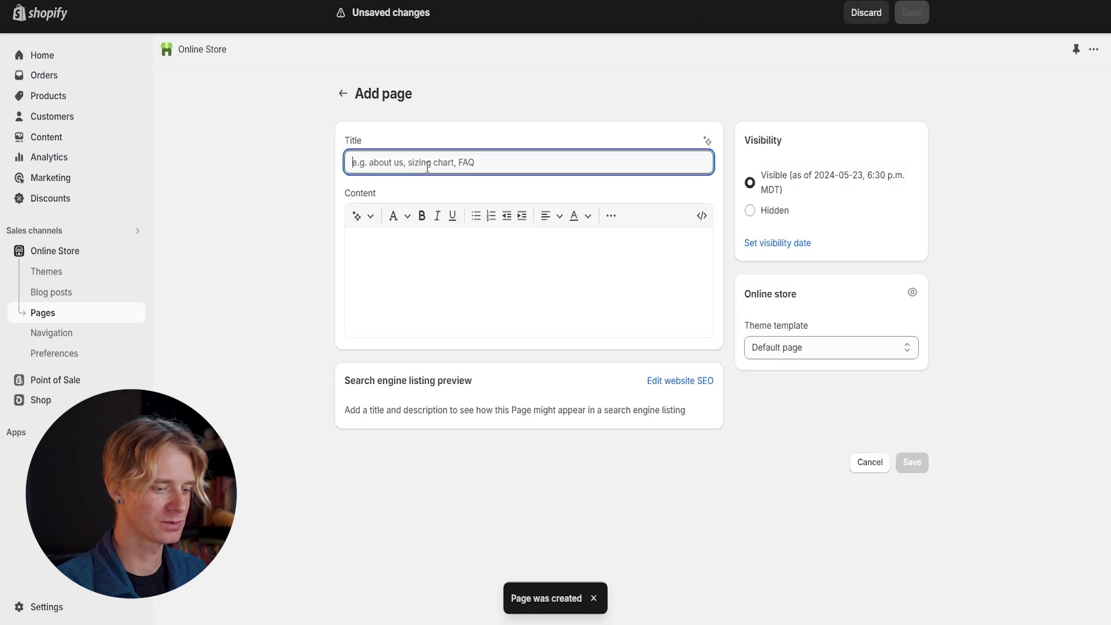
{"action": "type", "text": "Policies"}
{"action": "left_click", "coordinate": [311, 289]}
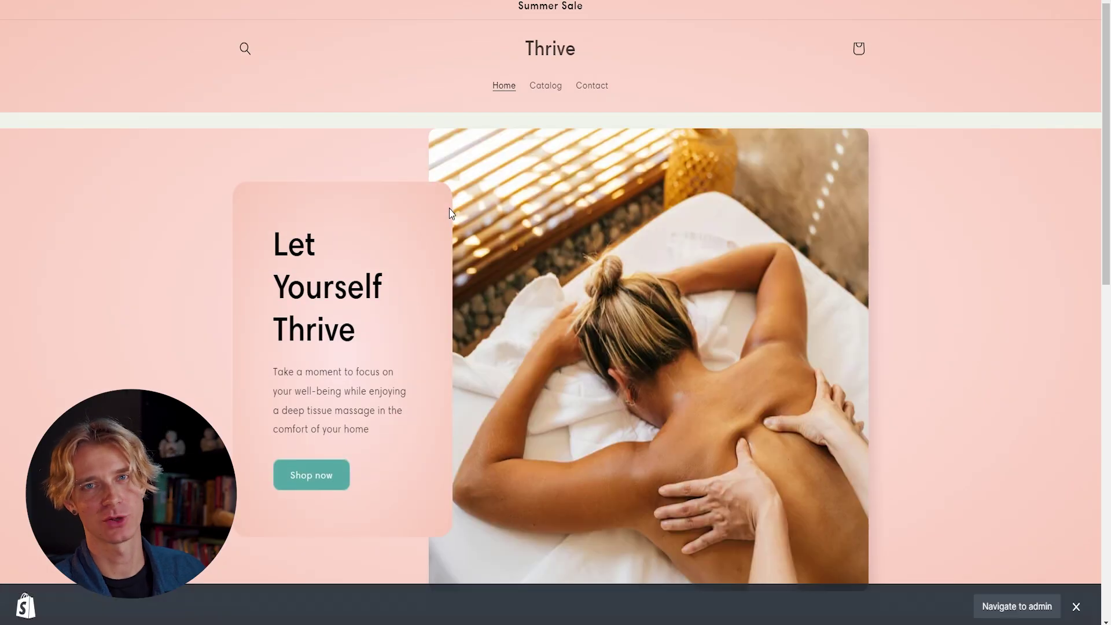
- Copy the Terms of Service link address from the storefront footer and paste it into the Policies page content
{"action": "scroll", "coordinate": [379, 174], "scroll_direction": "down", "scroll_amount": 6}
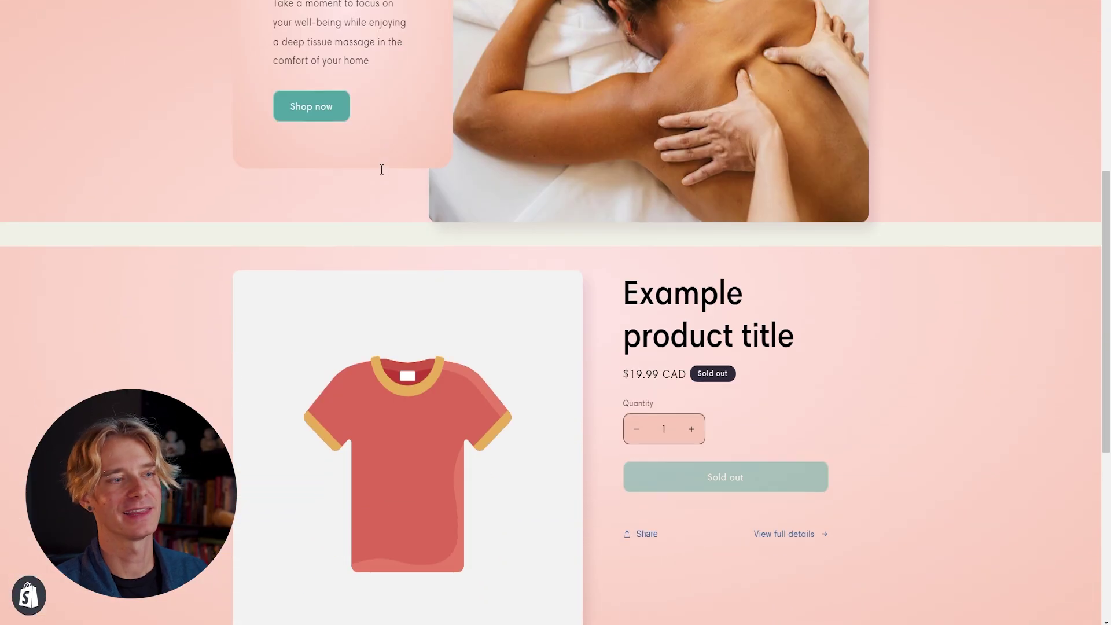
{"action": "scroll", "coordinate": [382, 170], "scroll_direction": "down", "scroll_amount": 6}
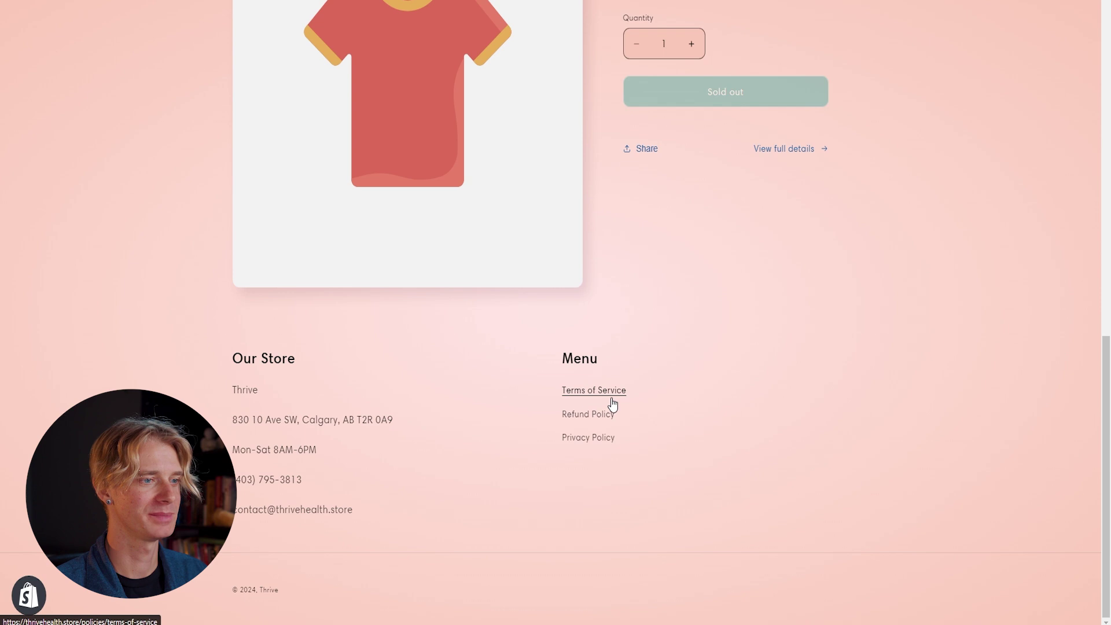
{"action": "right_click", "coordinate": [590, 391]}
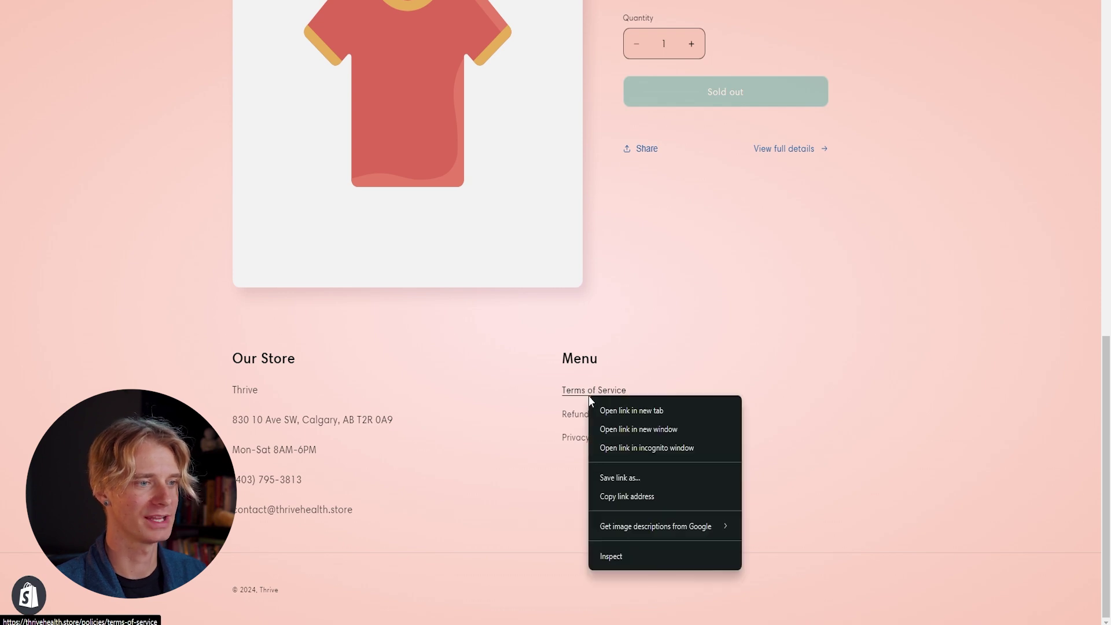
{"action": "left_click", "coordinate": [650, 497]}
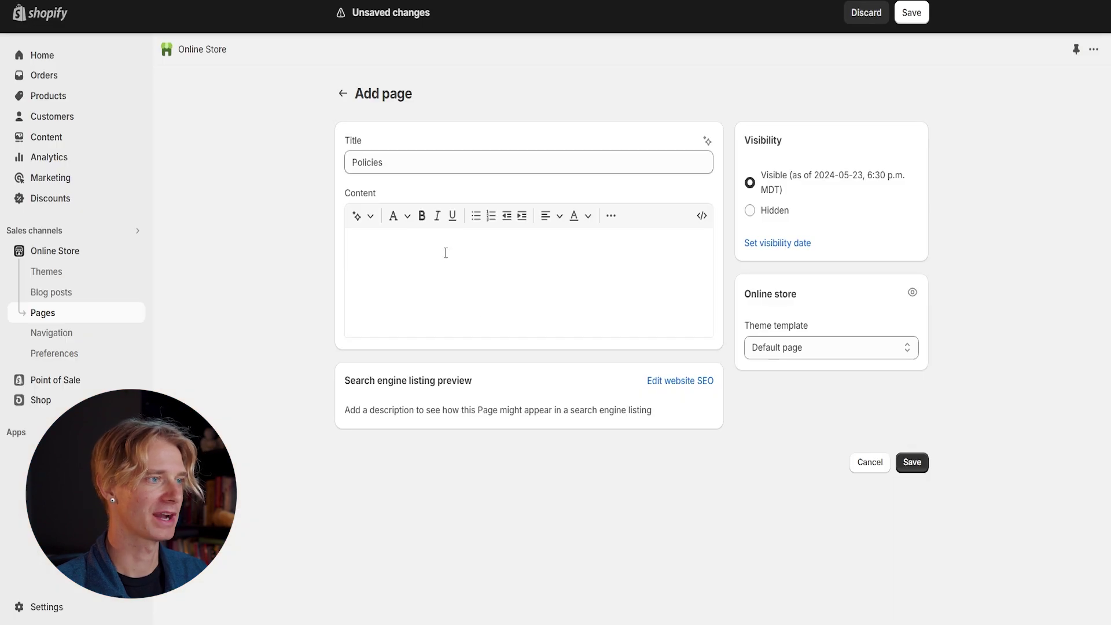
{"action": "left_click", "coordinate": [445, 253]}
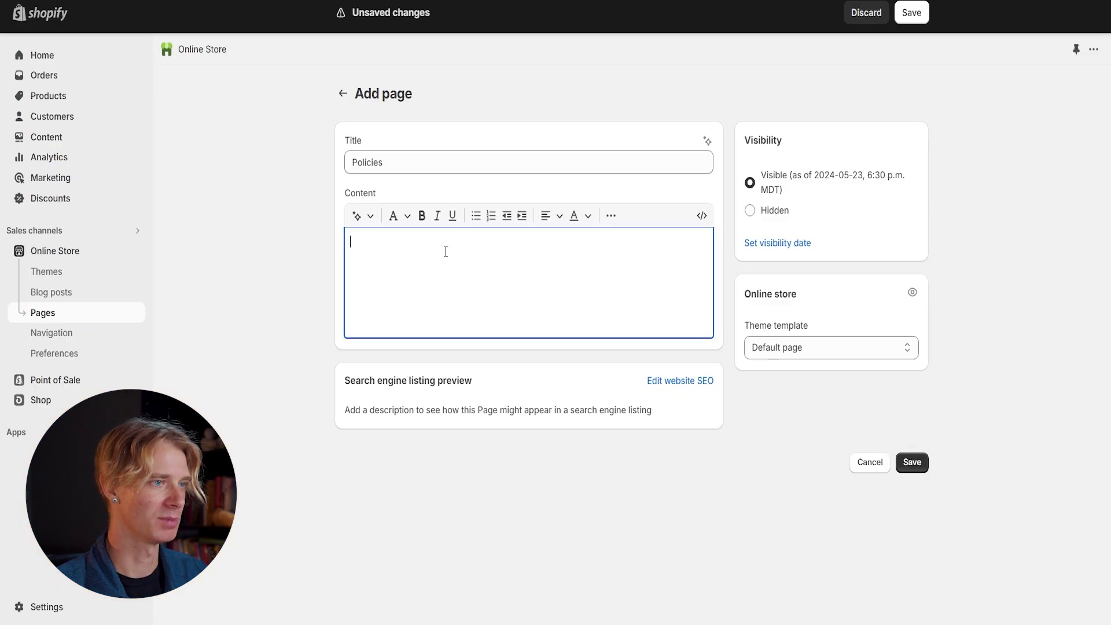
{"action": "key", "text": "ctrl+v"}
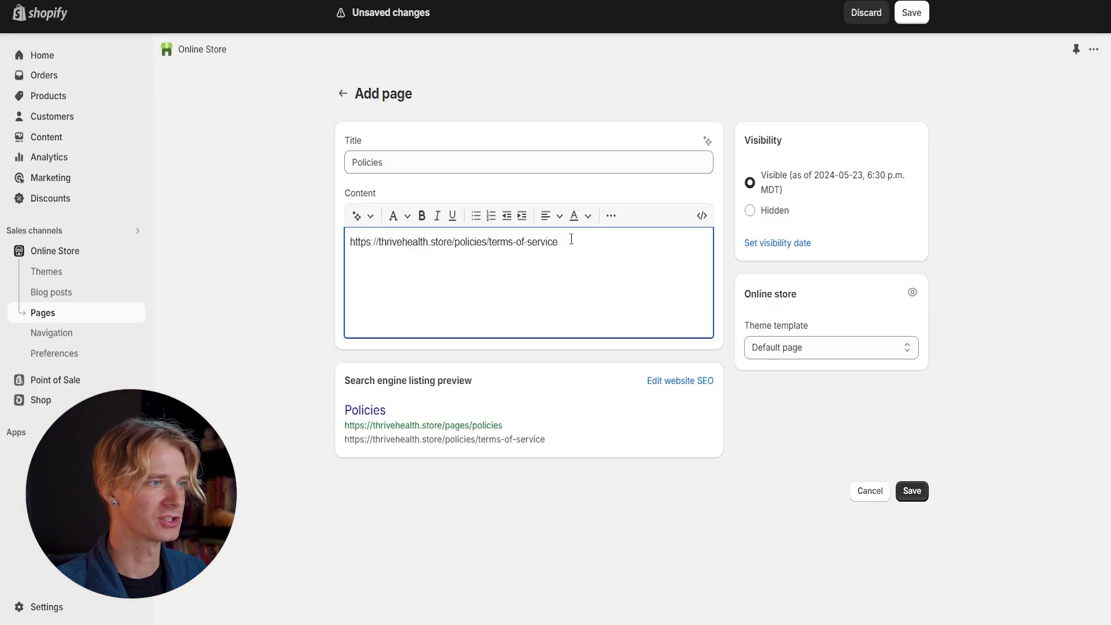
{"action": "left_click_drag", "start_coordinate": [571, 239], "coordinate": [324, 239]}
{"action": "left_click", "coordinate": [610, 215]}
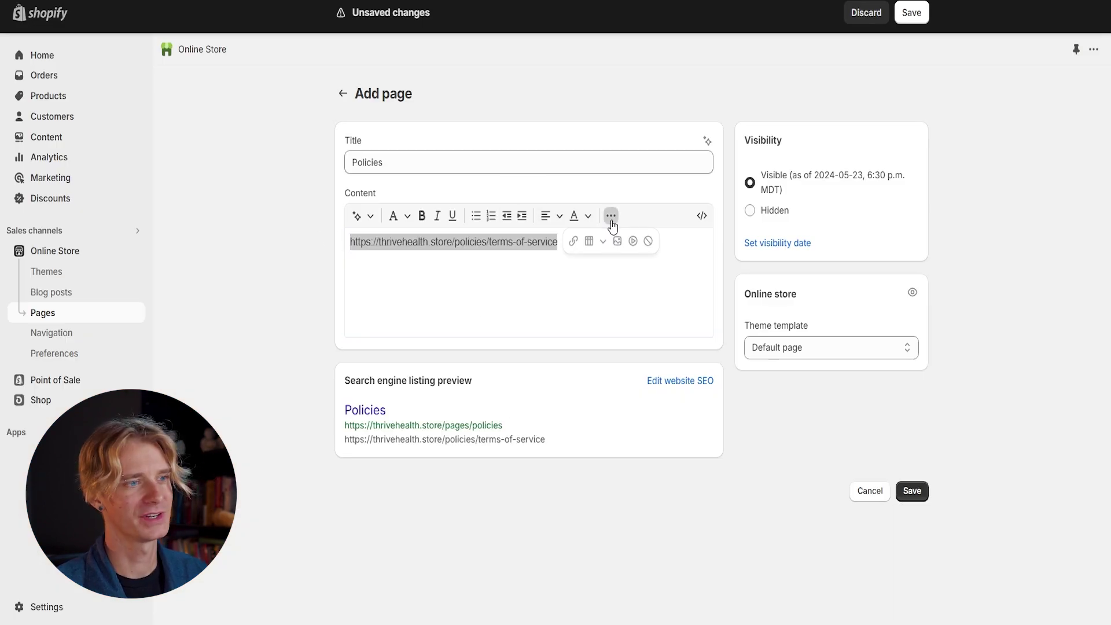
{"action": "left_click", "coordinate": [574, 243]}
{"action": "left_click", "coordinate": [518, 273]}
{"action": "key", "text": "ctrl+v"}
{"action": "left_click", "coordinate": [504, 341]}
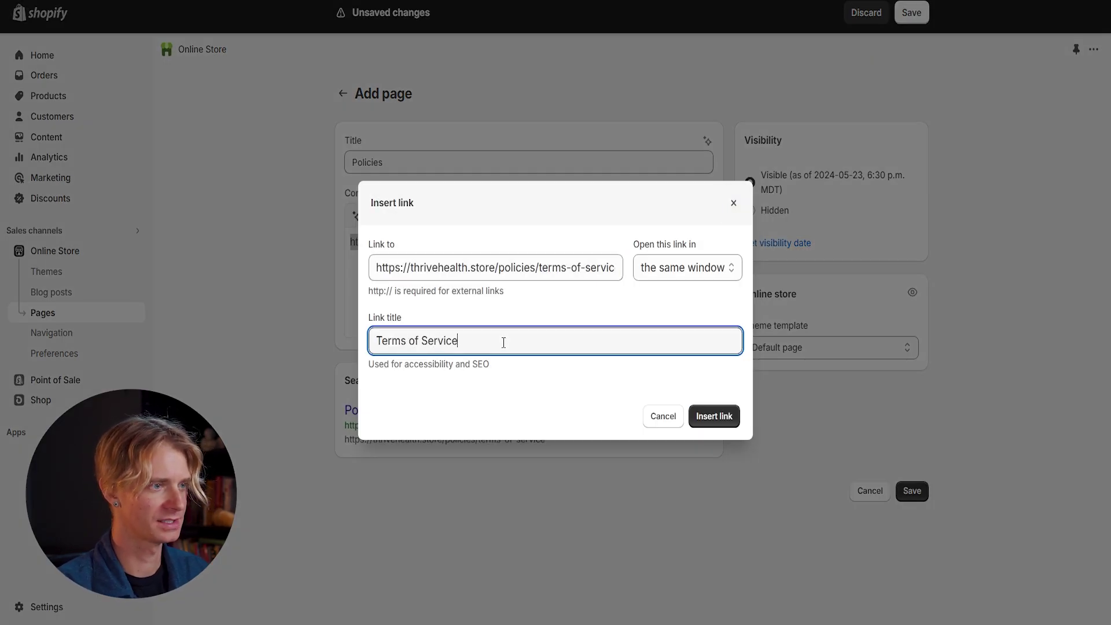
{"action": "left_click", "coordinate": [714, 417]}
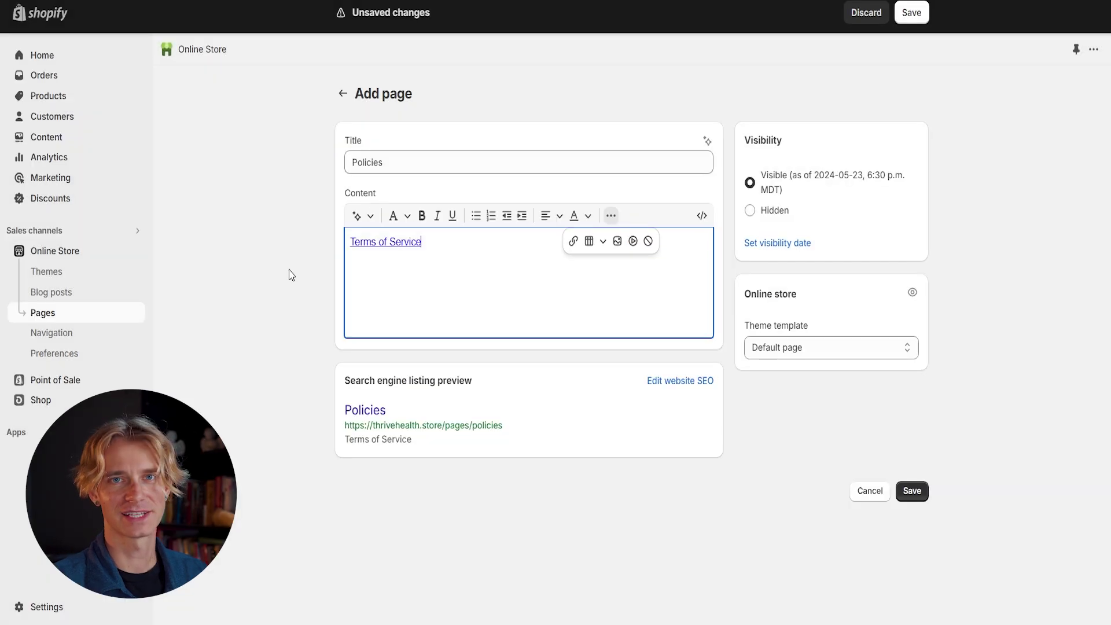
- Copy the Refund Policy link address from the storefront footer and paste it on a new line below Terms of Service
{"action": "key", "text": "Return"}
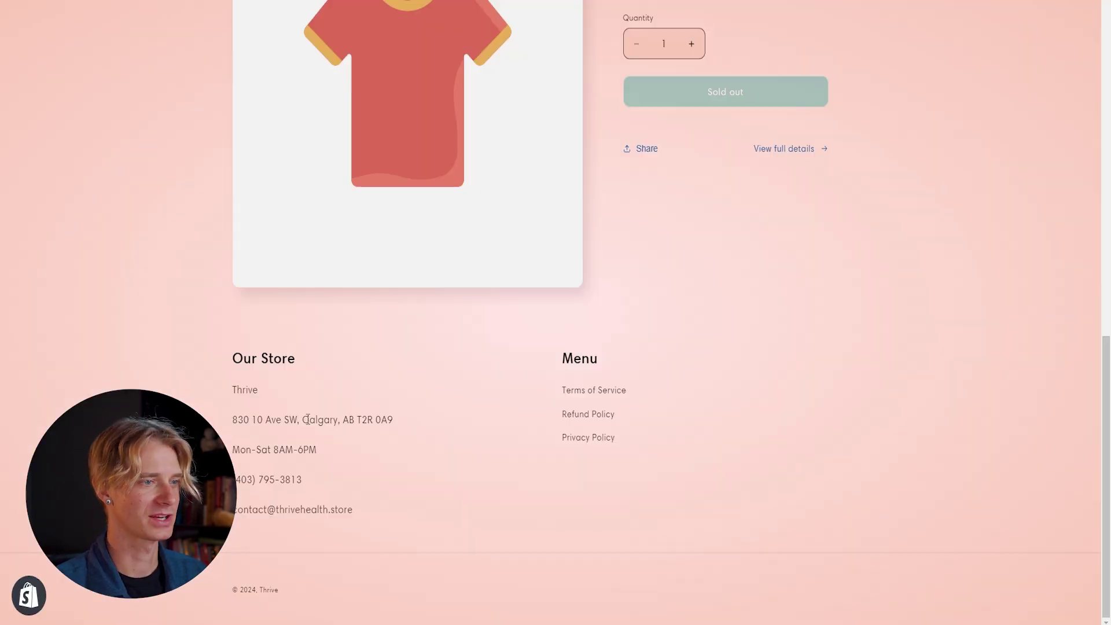
{"action": "right_click", "coordinate": [596, 419]}
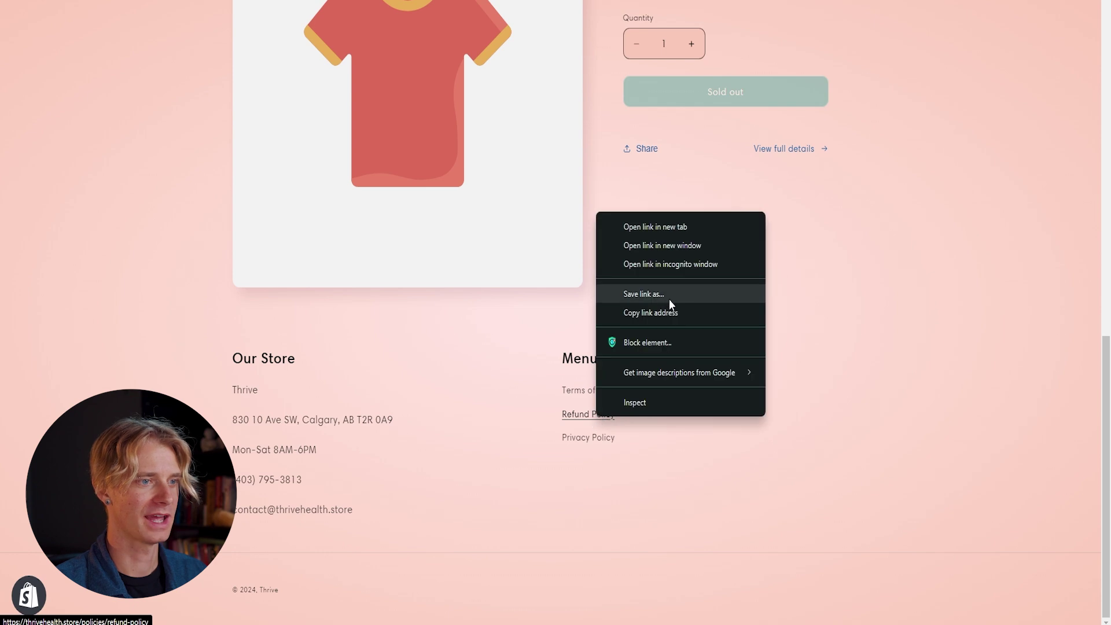
{"action": "left_click", "coordinate": [672, 313]}
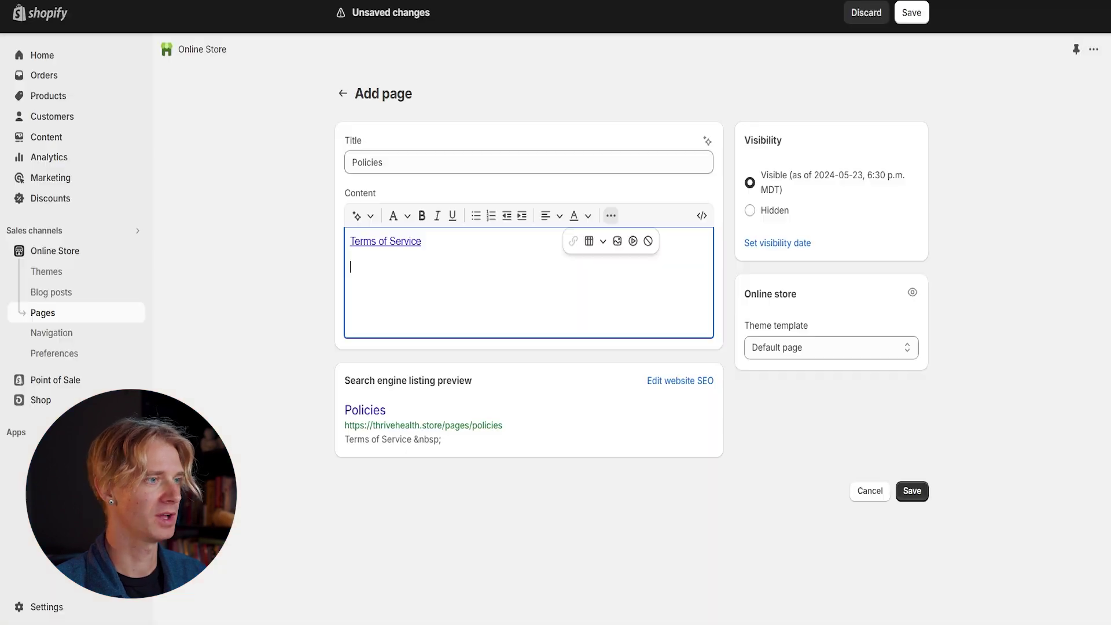
{"action": "key", "text": "ctrl+v"}
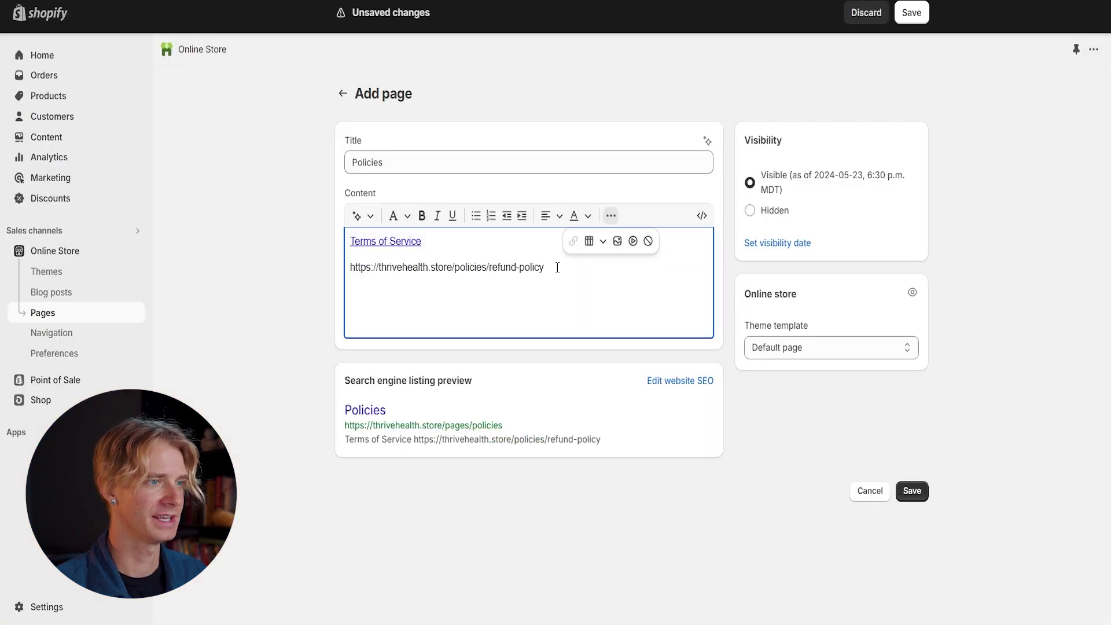
{"action": "left_click_drag", "start_coordinate": [558, 267], "coordinate": [309, 267]}
{"action": "left_click", "coordinate": [574, 241]}
{"action": "left_click", "coordinate": [494, 274]}
{"action": "key", "text": "ctrl+v"}
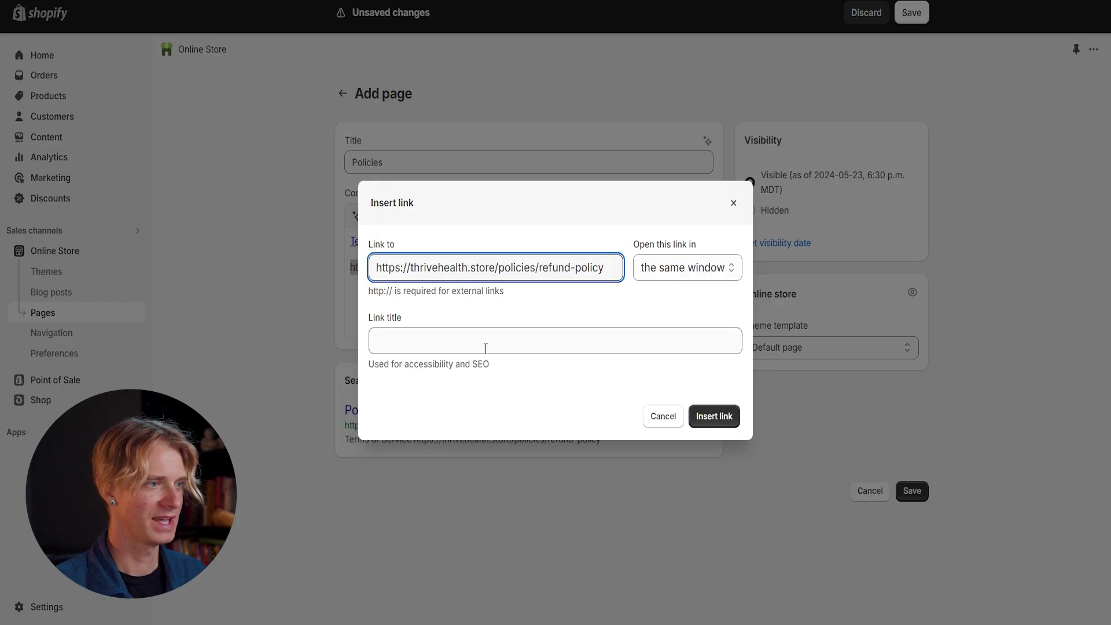
{"action": "left_click", "coordinate": [486, 347]}
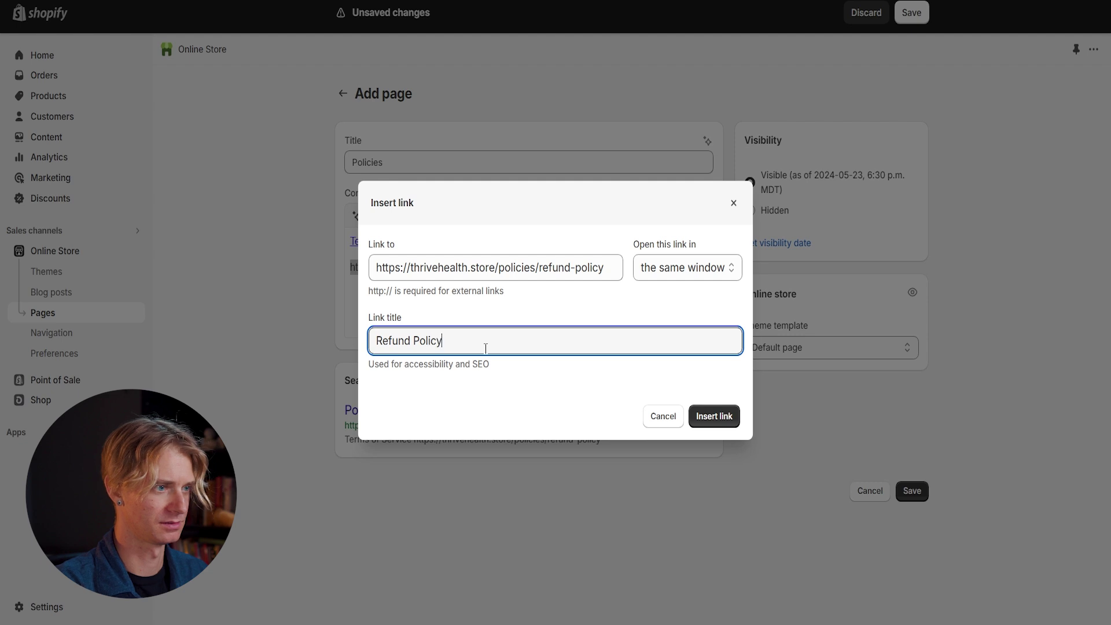
{"action": "left_click", "coordinate": [715, 416]}
{"action": "key", "text": "ctrl+v"}
{"action": "left_click_drag", "start_coordinate": [573, 289], "coordinate": [307, 298]}
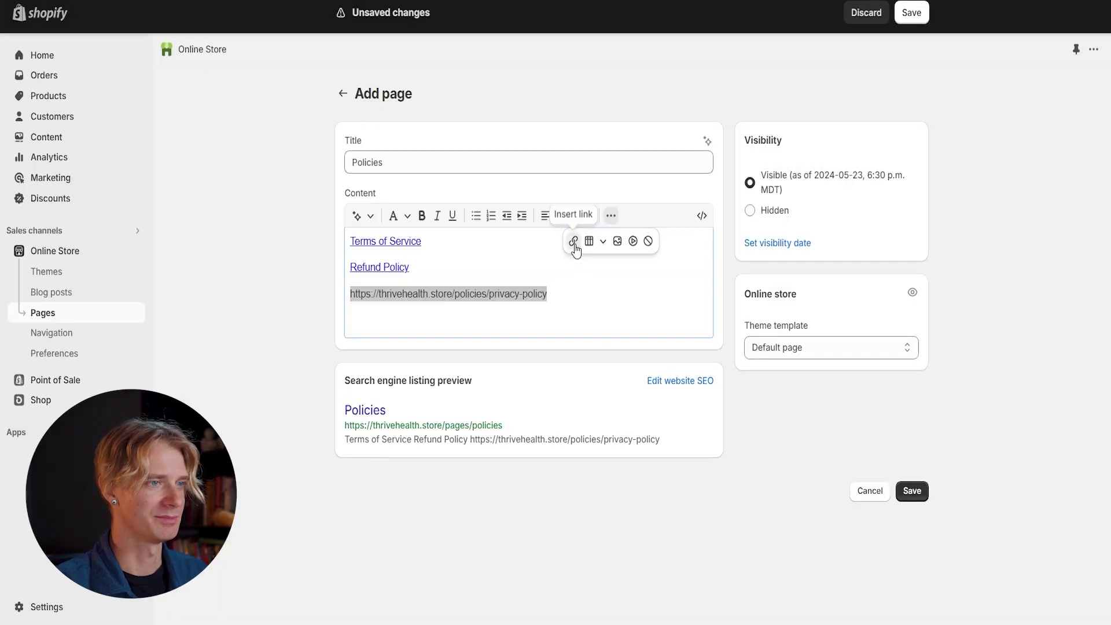
{"action": "left_click", "coordinate": [573, 241]}
{"action": "left_click", "coordinate": [486, 267]}
{"action": "key", "text": "ctrl+v"}
{"action": "left_click", "coordinate": [461, 343]}
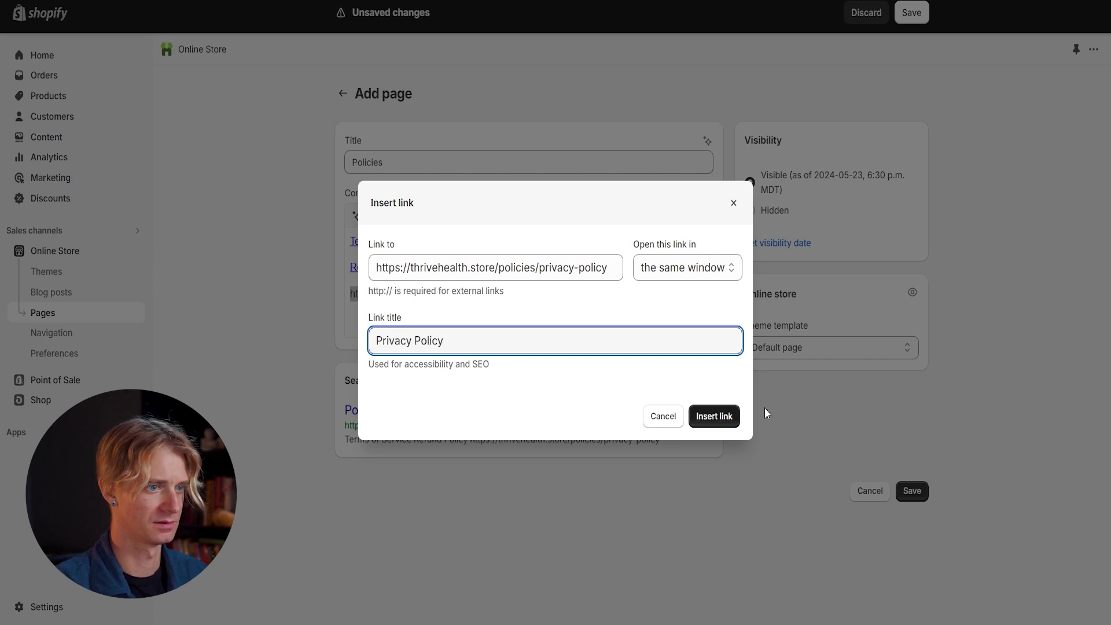
{"action": "left_click", "coordinate": [718, 417]}
{"action": "left_click", "coordinate": [910, 497]}
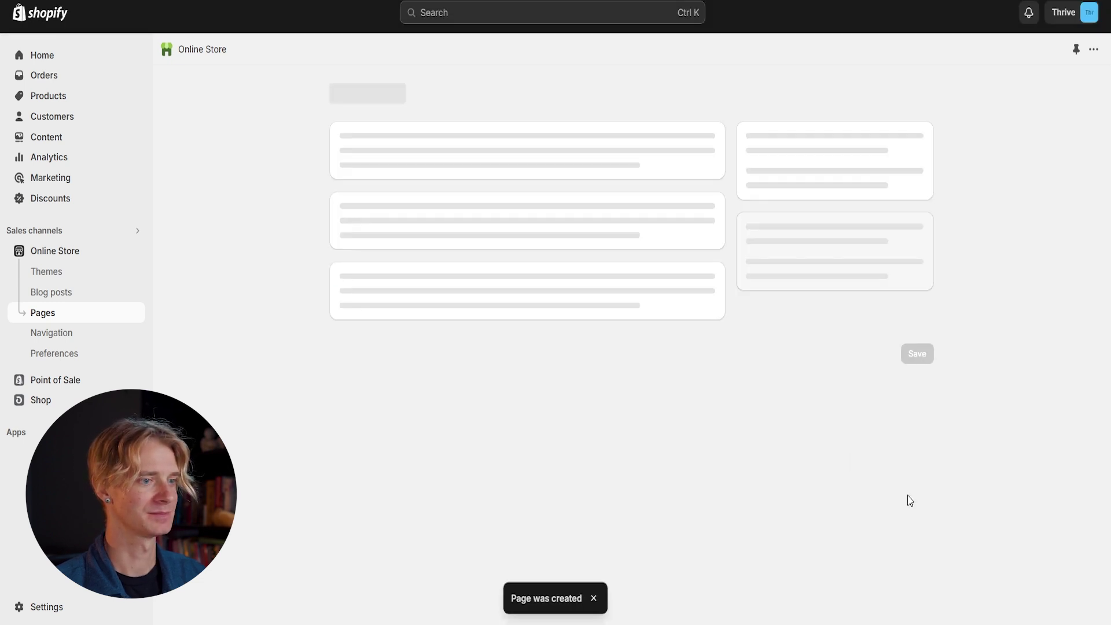
- Open the Main menu in the online store navigation and delete its Catalog item
{"action": "left_click", "coordinate": [81, 342]}
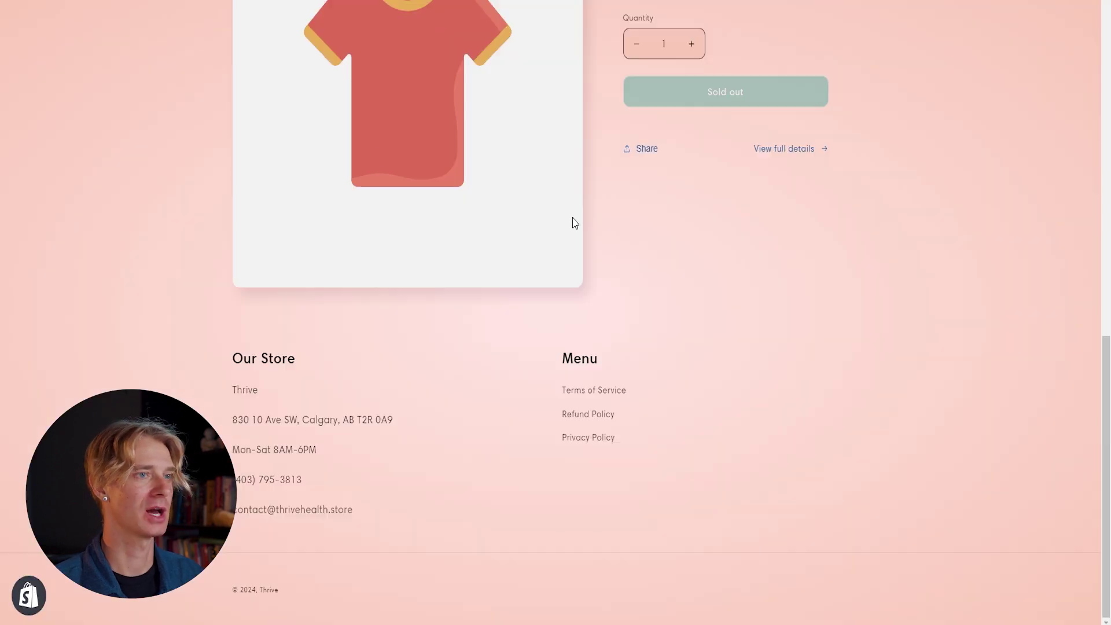
{"action": "scroll", "coordinate": [571, 221], "scroll_direction": "up", "scroll_amount": 6}
{"action": "scroll", "coordinate": [710, 228], "scroll_direction": "up", "scroll_amount": 4}
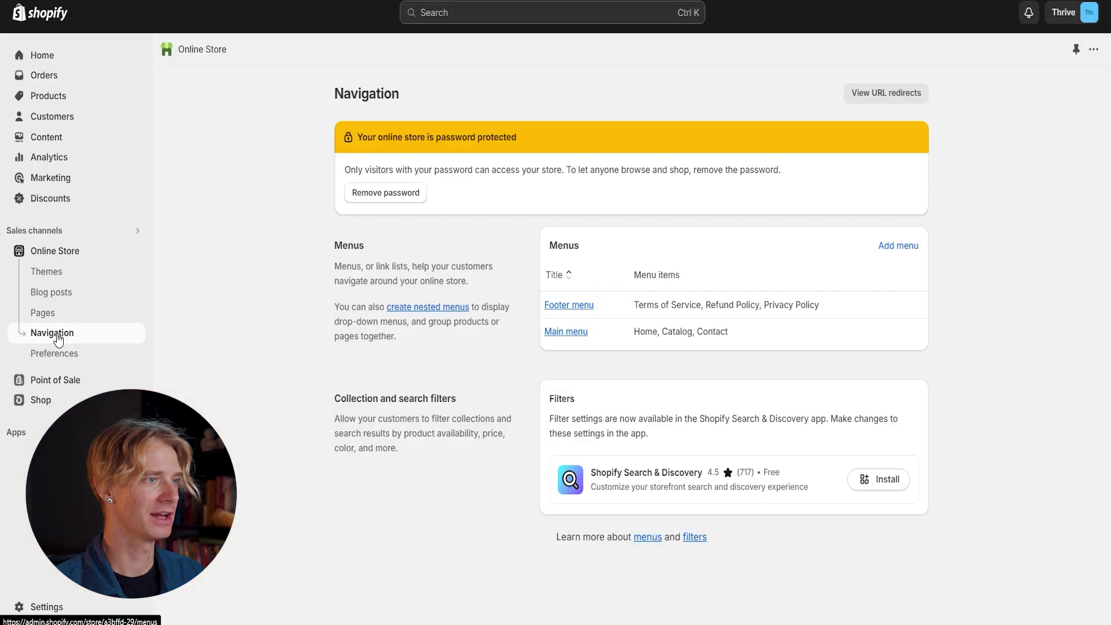
{"action": "left_click", "coordinate": [566, 332]}
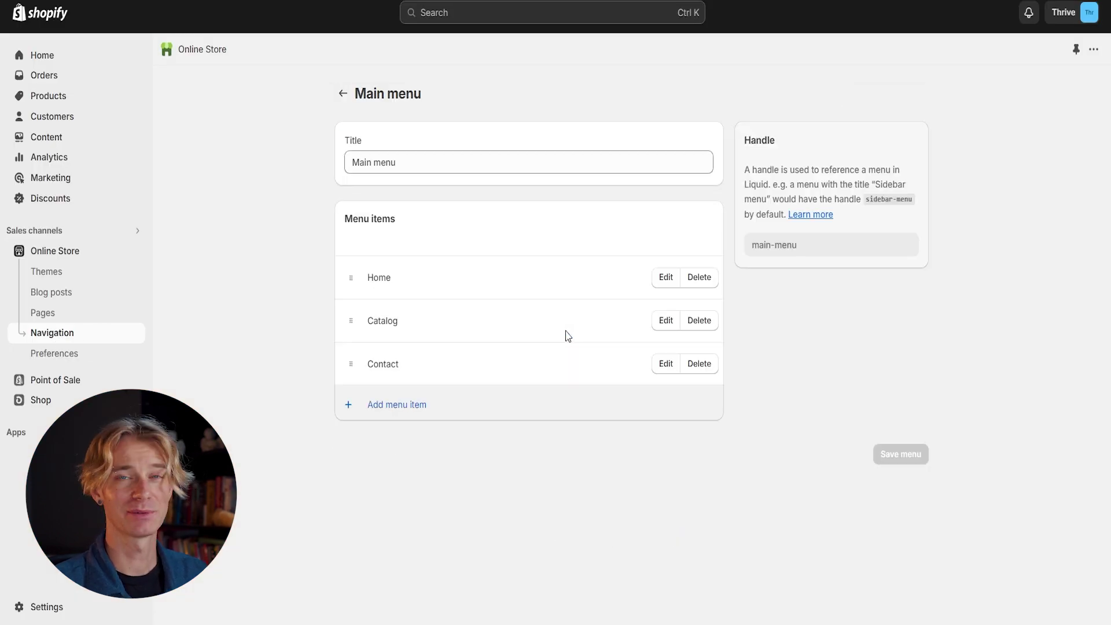
{"action": "left_click", "coordinate": [708, 326]}
{"action": "left_click", "coordinate": [721, 359]}
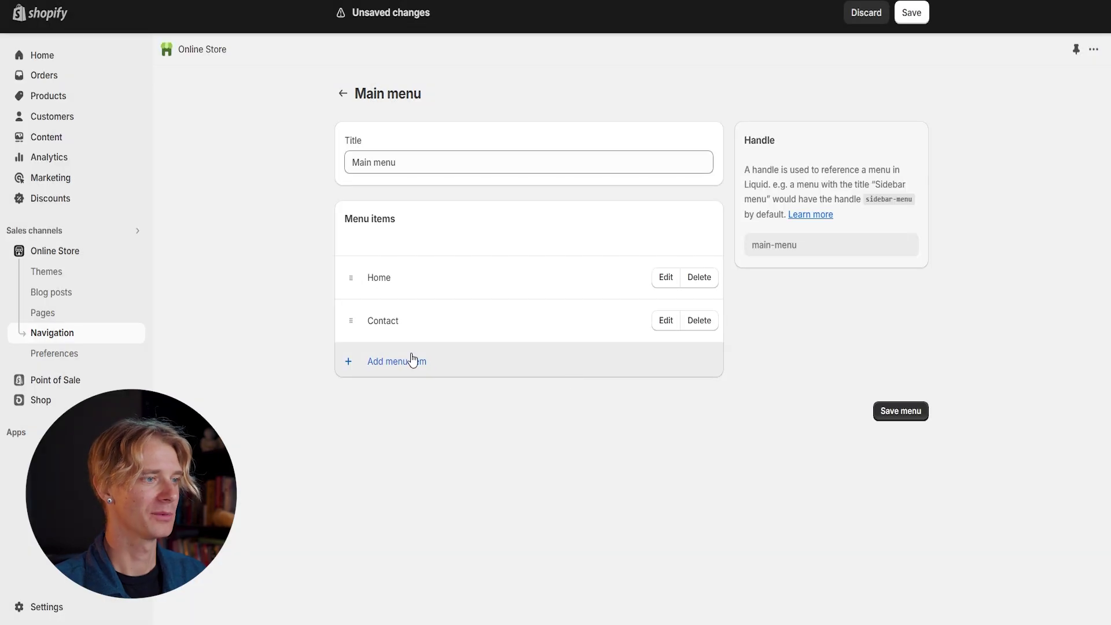
- Add a menu item named Shop Now linking to EXAMPLE PRODUCT, and place it between Home and Contact
{"action": "left_click", "coordinate": [413, 360]}
{"action": "left_click", "coordinate": [914, 149]}
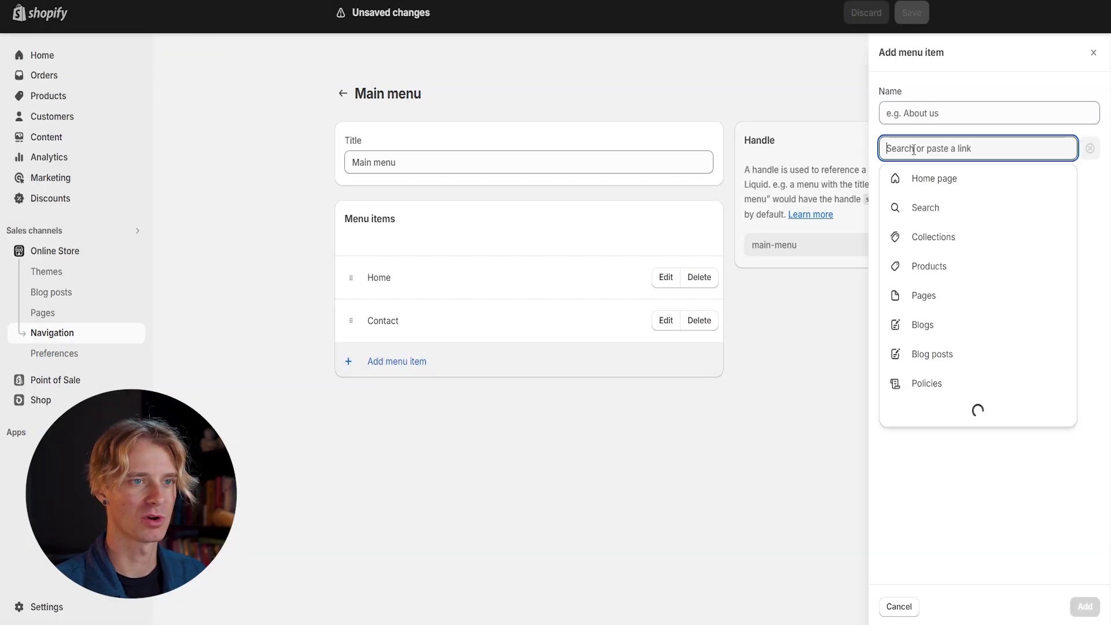
{"action": "left_click", "coordinate": [945, 266]}
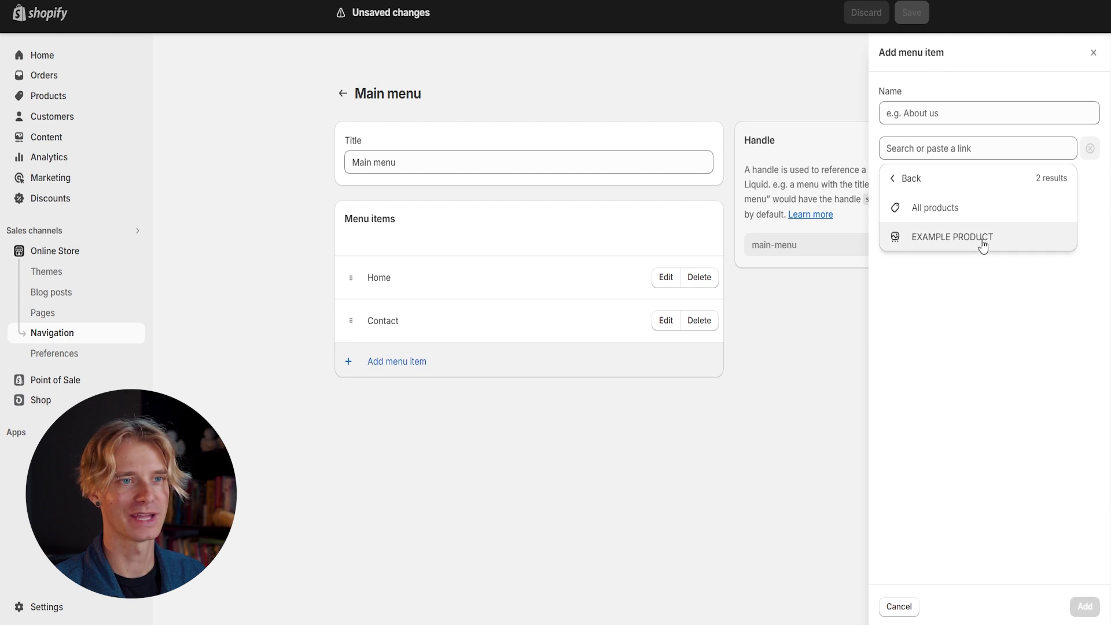
{"action": "left_click", "coordinate": [959, 243]}
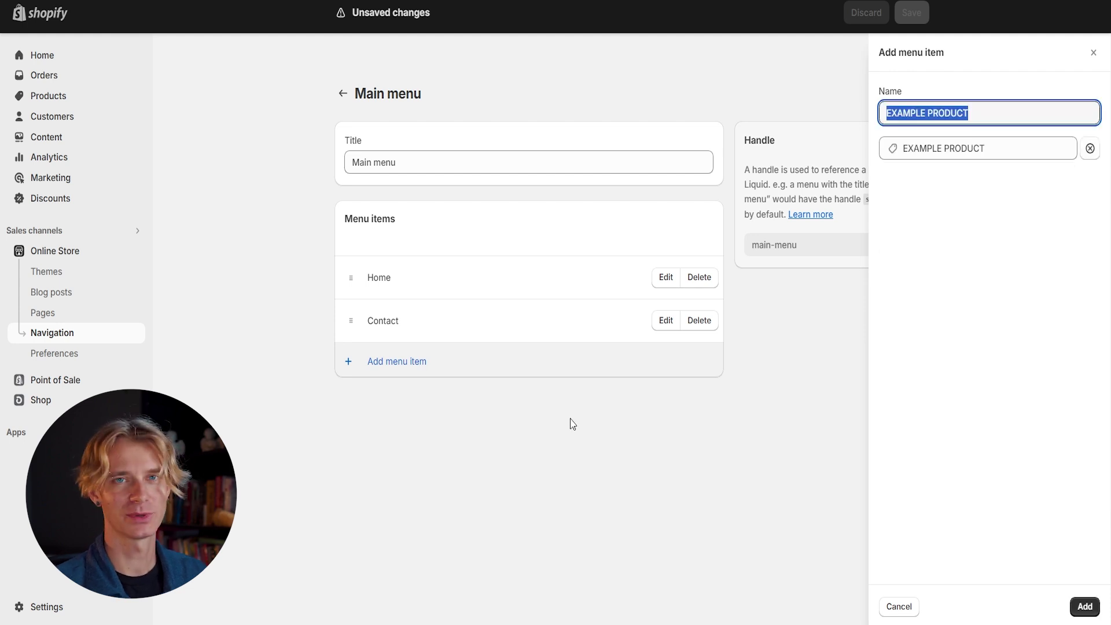
{"action": "type", "text": "Shop"}
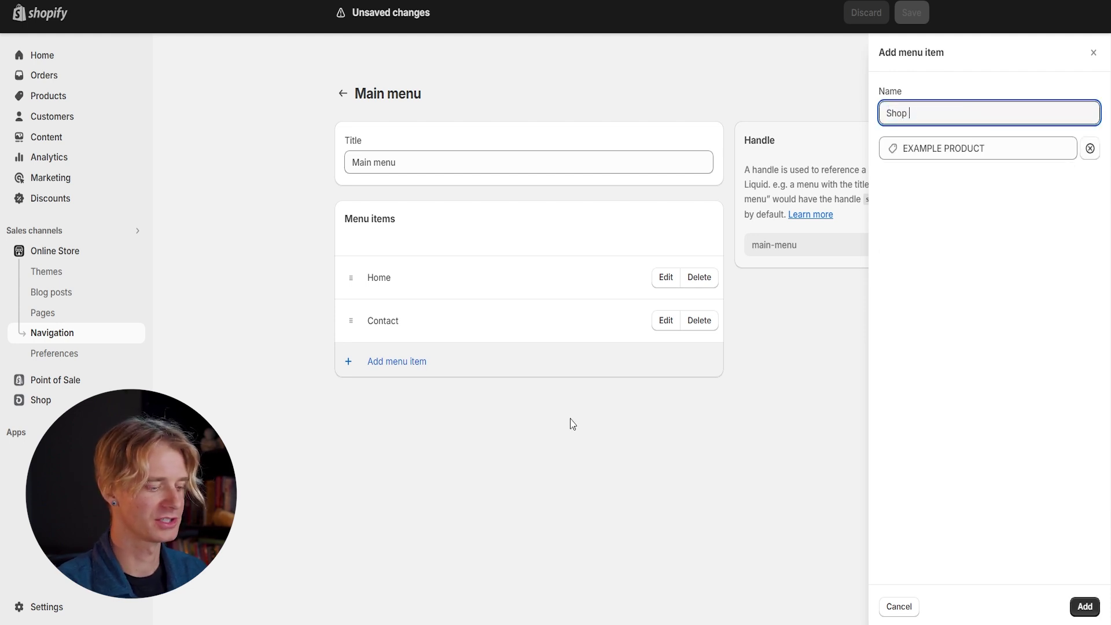
{"action": "type", "text": " Now"}
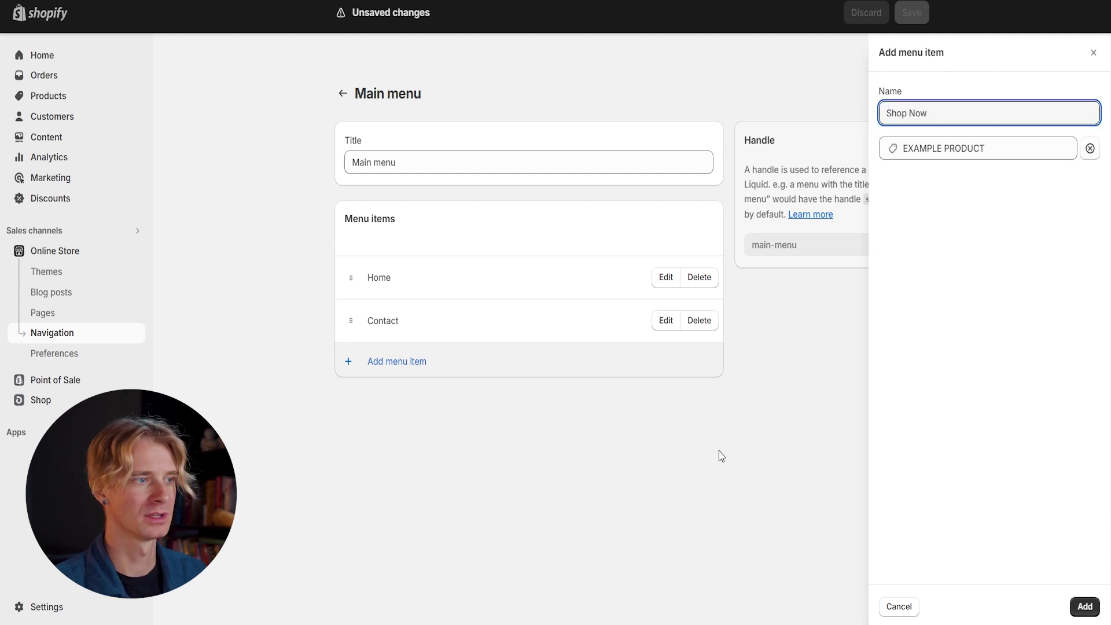
{"action": "left_click", "coordinate": [1085, 607]}
{"action": "left_click_drag", "start_coordinate": [351, 364], "coordinate": [352, 330]}
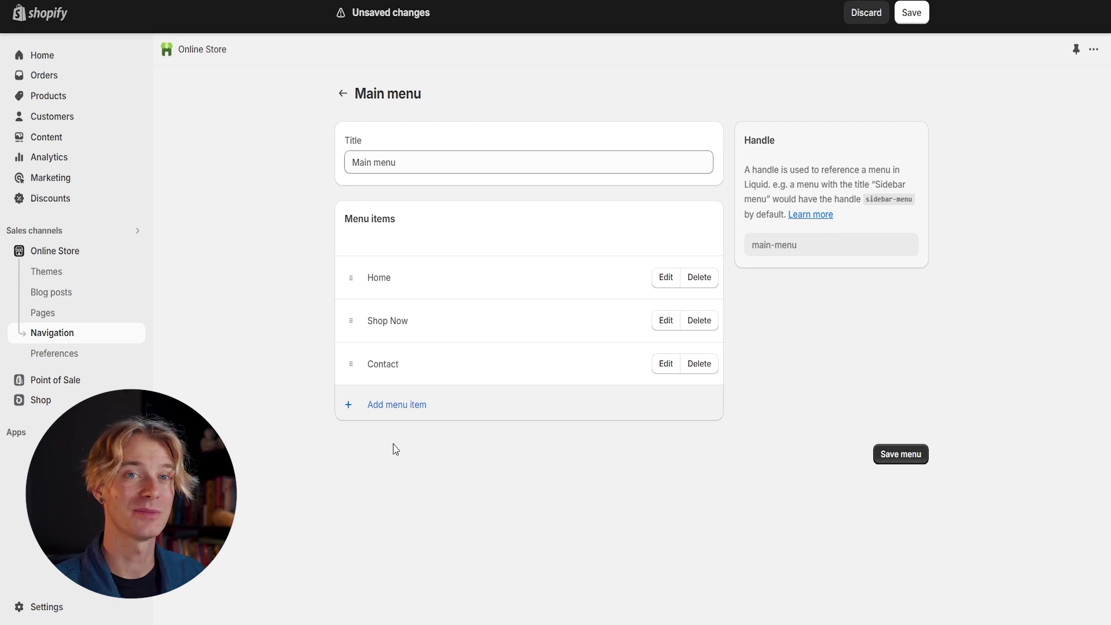
- Add a Track Your Order menu item linking to the Track Your Order page
{"action": "left_click", "coordinate": [391, 407]}
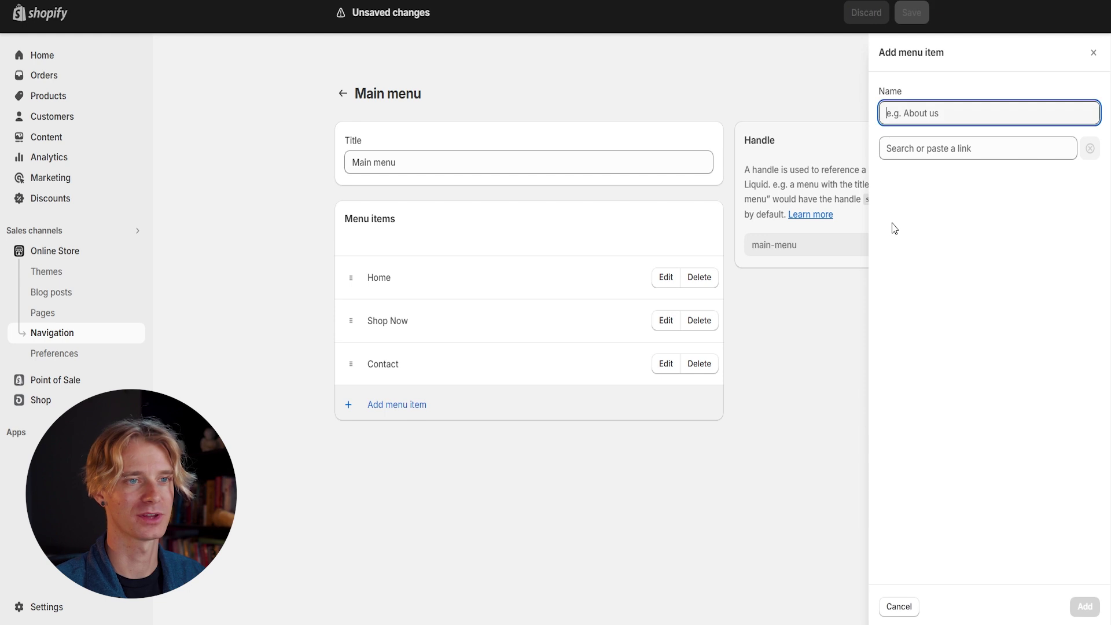
{"action": "left_click", "coordinate": [923, 149]}
{"action": "left_click", "coordinate": [948, 299]}
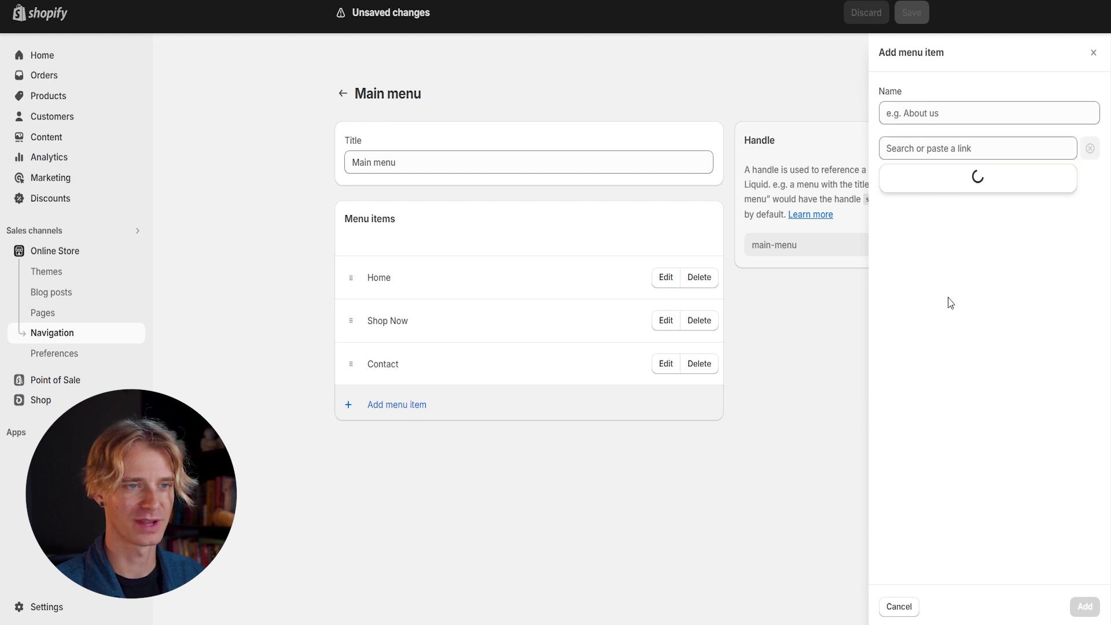
{"action": "left_click", "coordinate": [948, 266]}
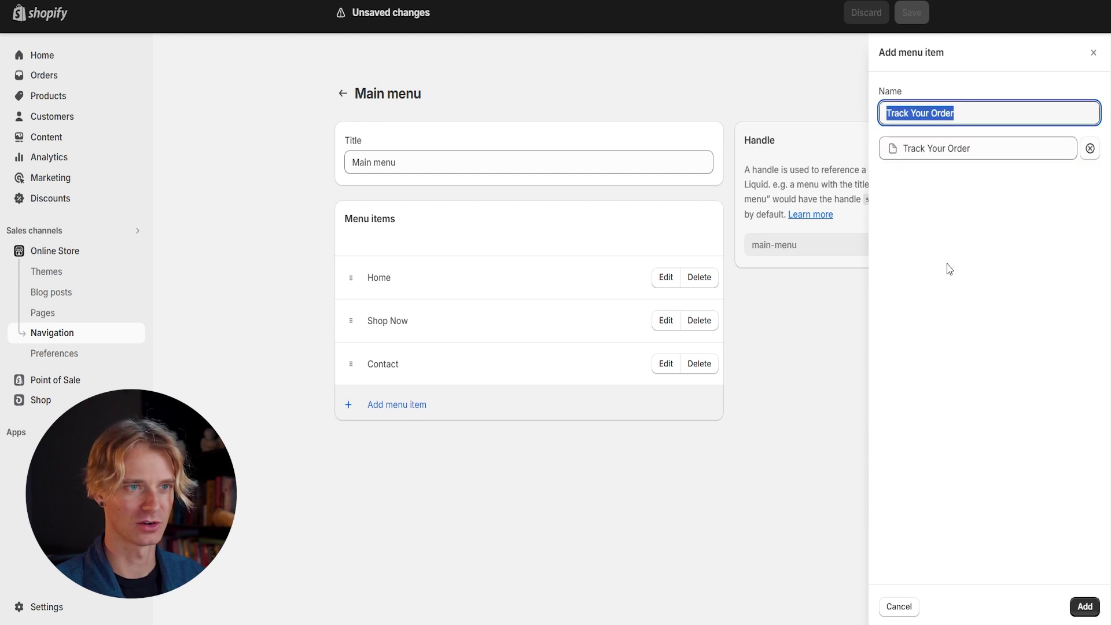
{"action": "left_click", "coordinate": [1085, 607]}
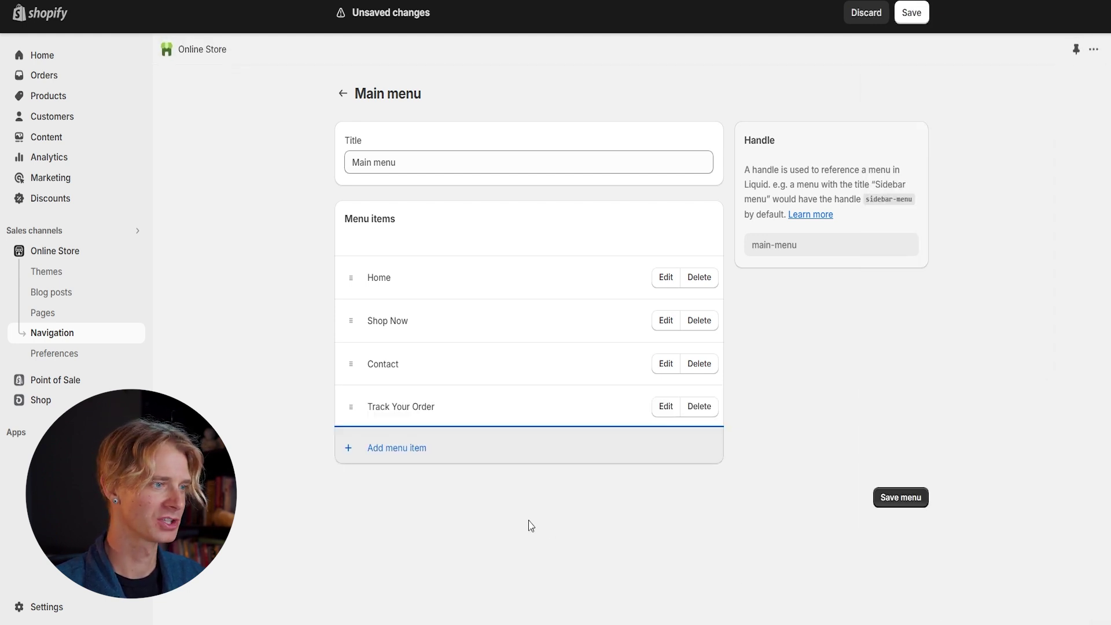
- Add a Policies menu item linking to the store's Policies page rather than an individual policy
{"action": "left_click", "coordinate": [391, 449]}
{"action": "left_click", "coordinate": [950, 151]}
{"action": "left_click", "coordinate": [952, 299]}
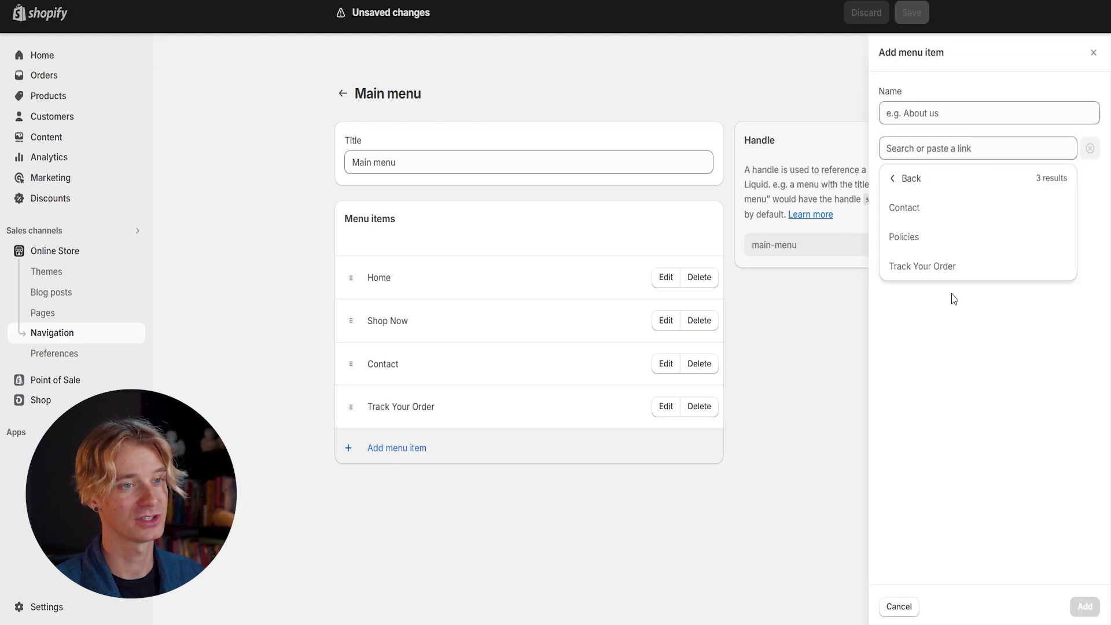
{"action": "left_click", "coordinate": [914, 179]}
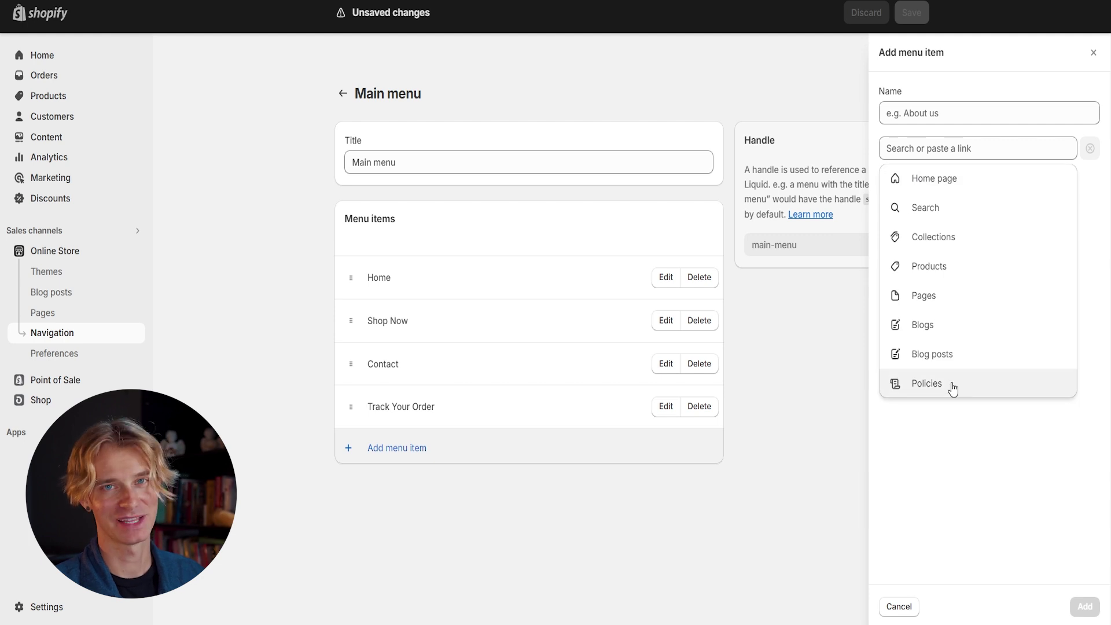
{"action": "left_click", "coordinate": [944, 298]}
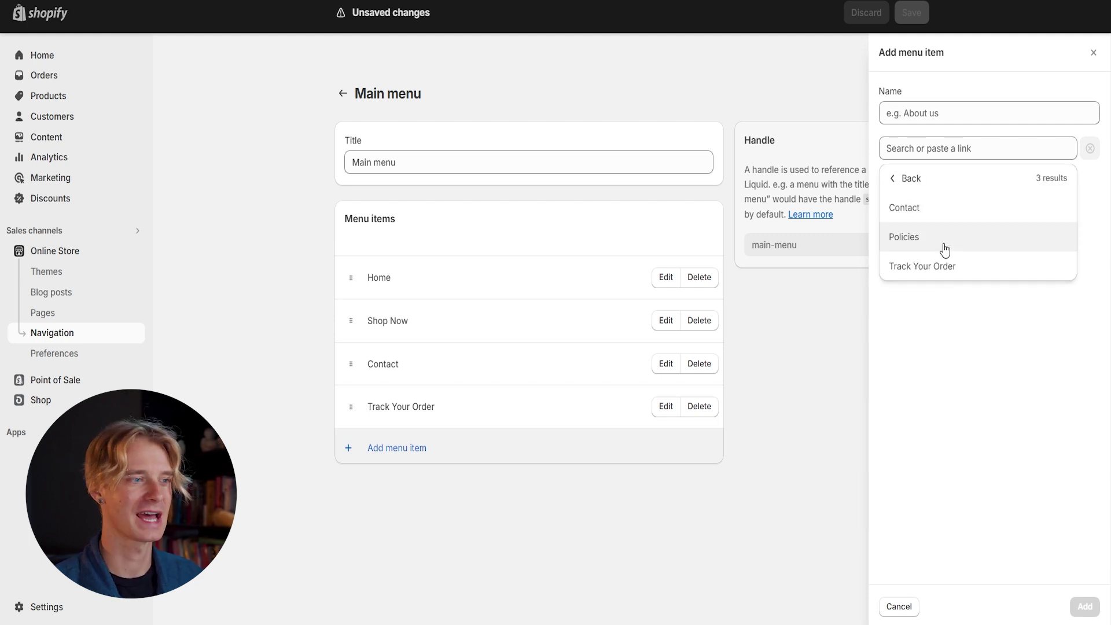
{"action": "left_click", "coordinate": [943, 245]}
{"action": "left_click", "coordinate": [1084, 607]}
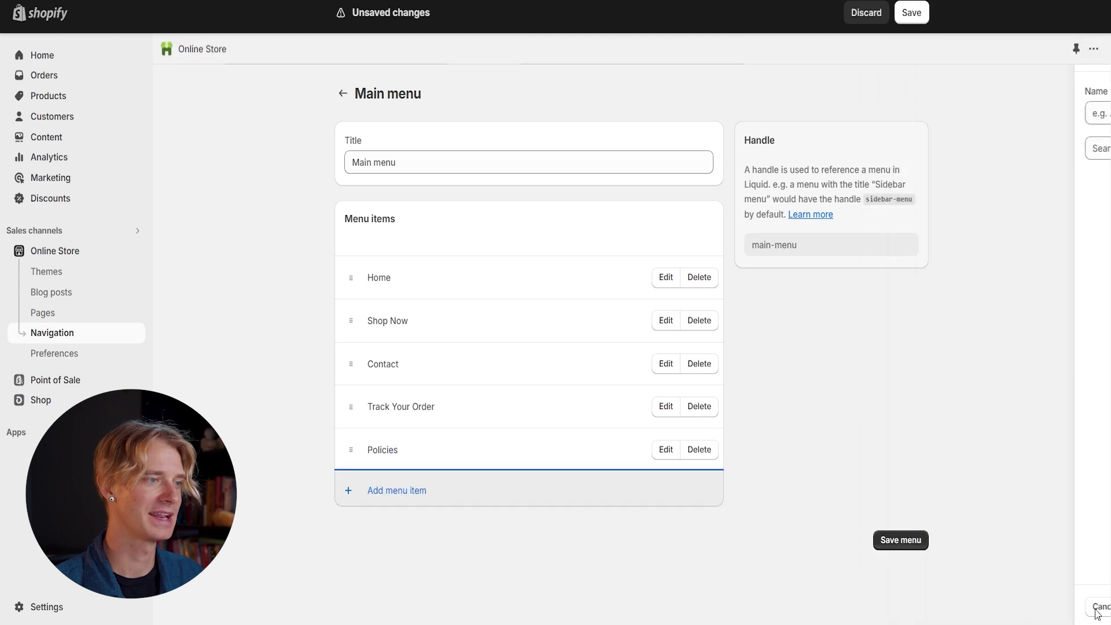
- Reorder the main menu to Home, Shop Now, Track Your Order, Policies, Contact, save it, and refresh the storefront
{"action": "left_click_drag", "start_coordinate": [349, 406], "coordinate": [349, 364]}
{"action": "left_click_drag", "start_coordinate": [355, 405], "coordinate": [348, 451]}
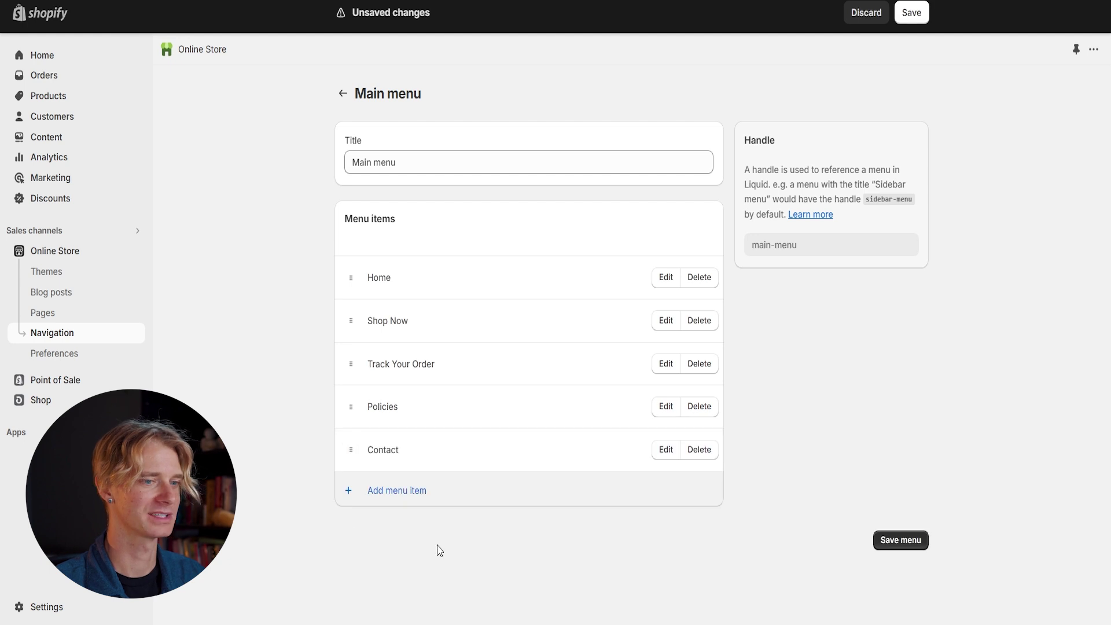
{"action": "left_click", "coordinate": [919, 544]}
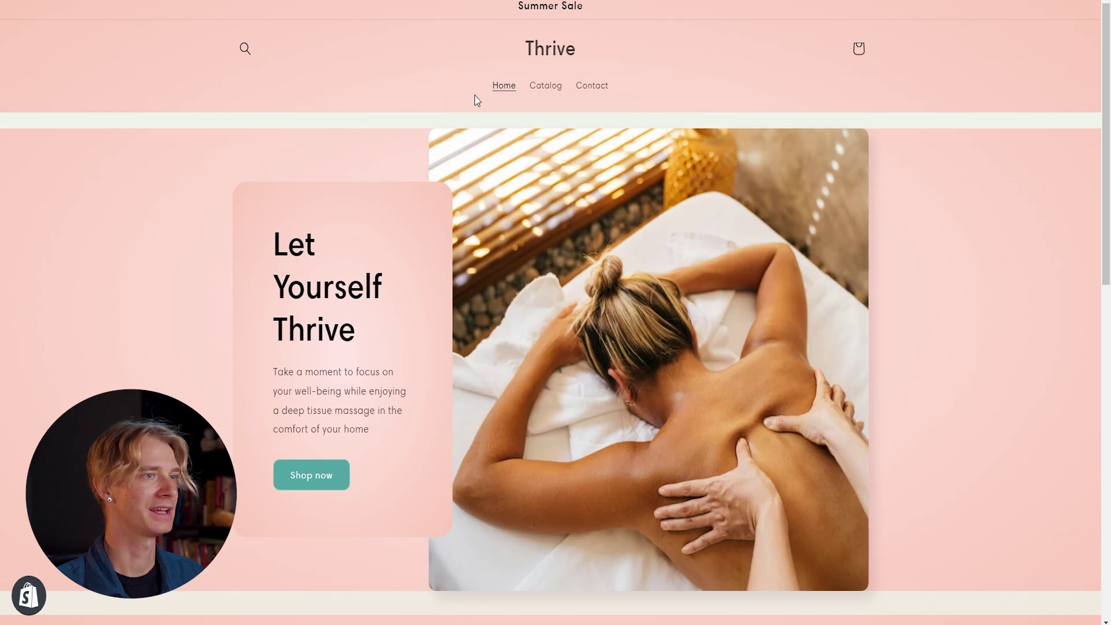
{"action": "key", "text": "F5"}
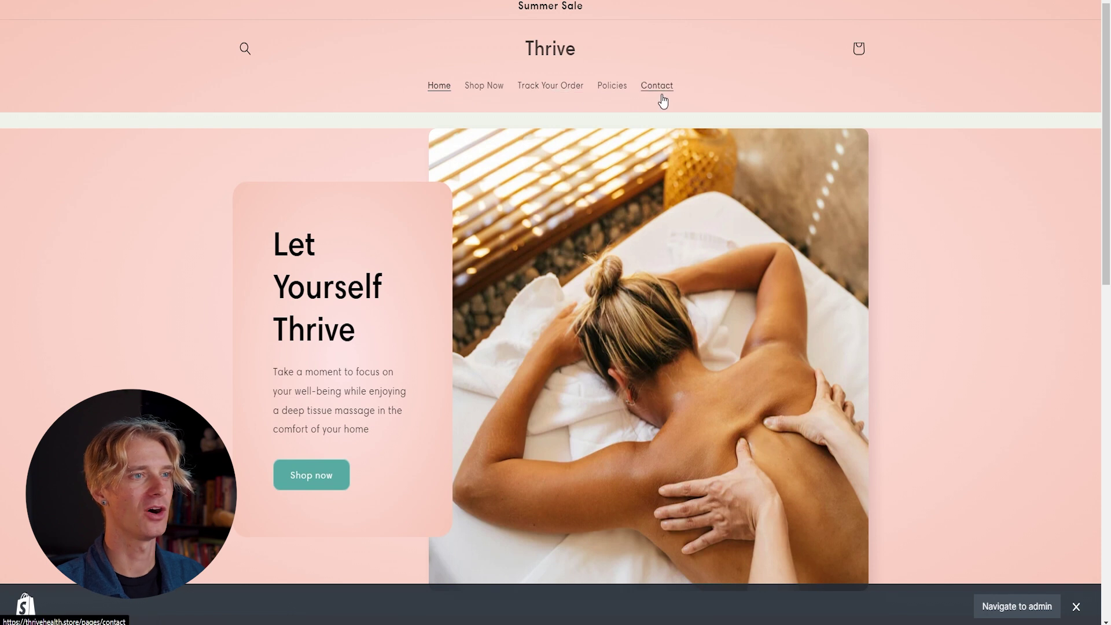
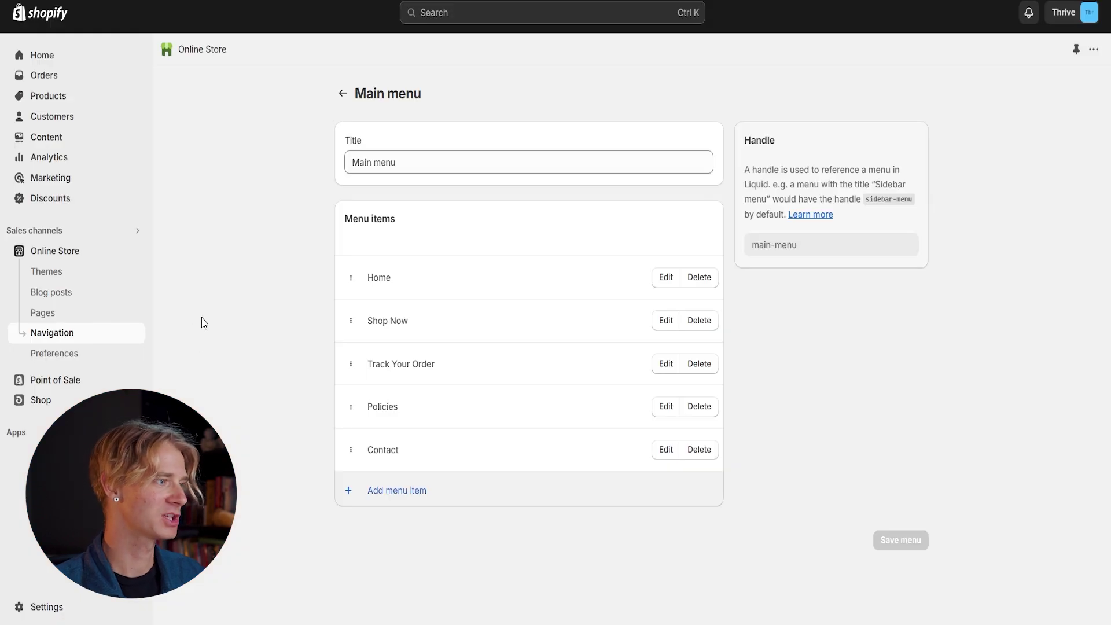
- Open the General profile in the Shipping and delivery settings and create new rates for the store's location
{"action": "left_click", "coordinate": [72, 611]}
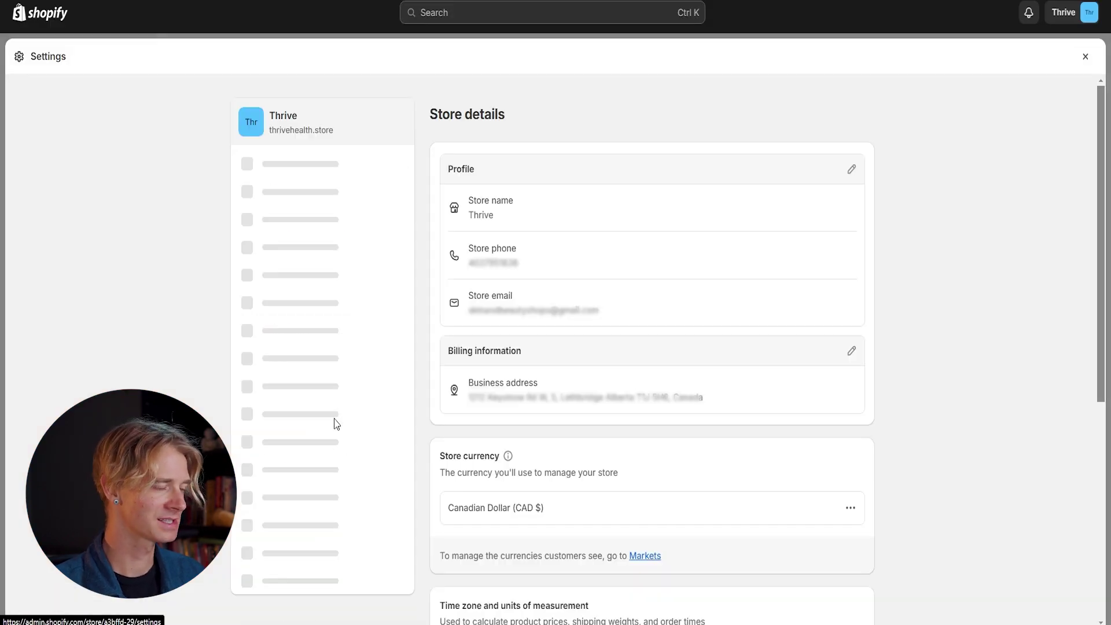
{"action": "left_click", "coordinate": [356, 335]}
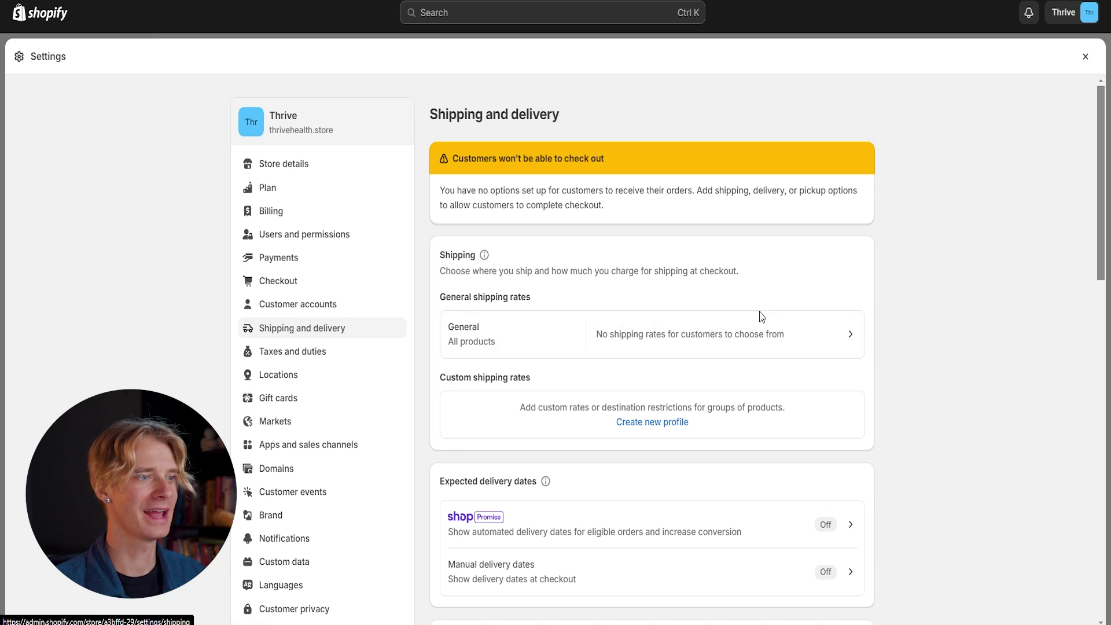
{"action": "left_click", "coordinate": [821, 345]}
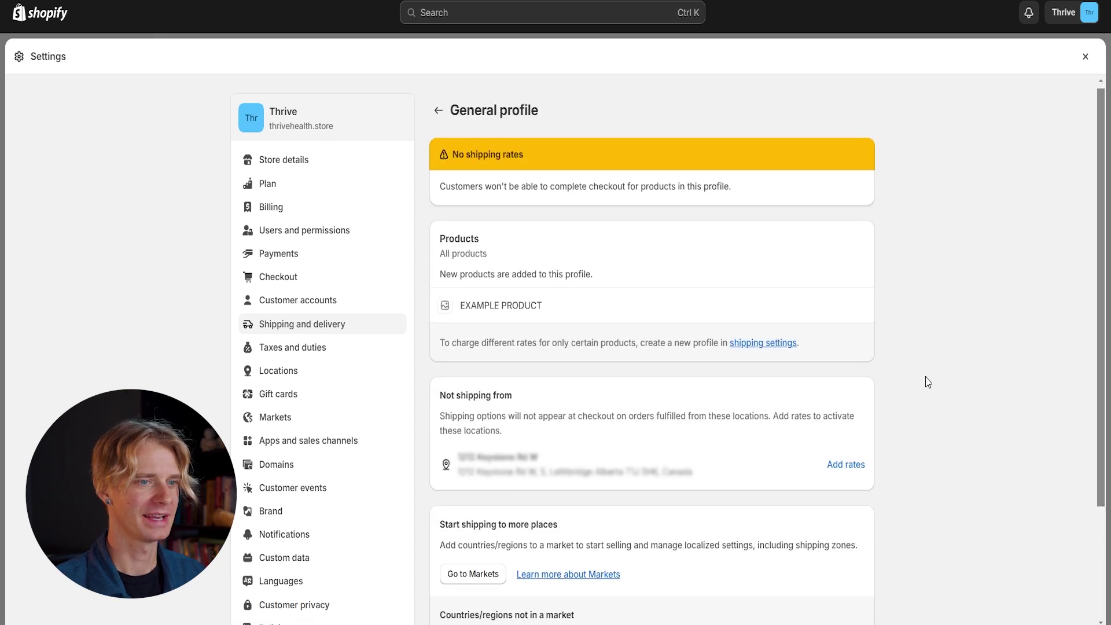
{"action": "scroll", "coordinate": [926, 380], "scroll_direction": "down", "scroll_amount": 1}
{"action": "left_click", "coordinate": [853, 406]}
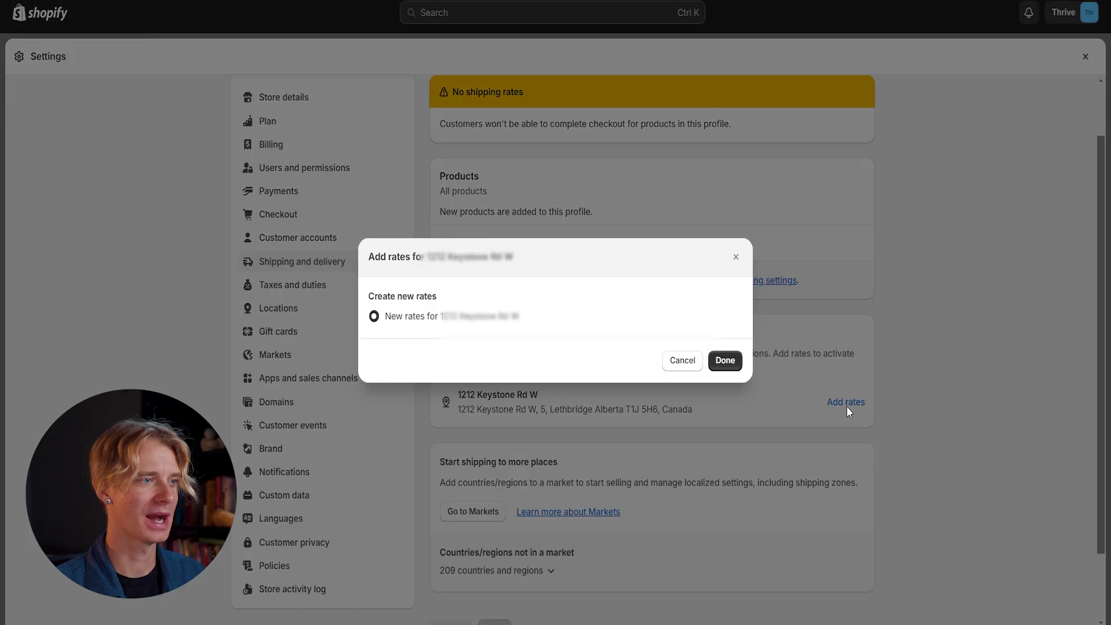
{"action": "left_click", "coordinate": [722, 364]}
- Create a shipping zone named United States that covers all states of the United States
{"action": "left_click", "coordinate": [846, 414]}
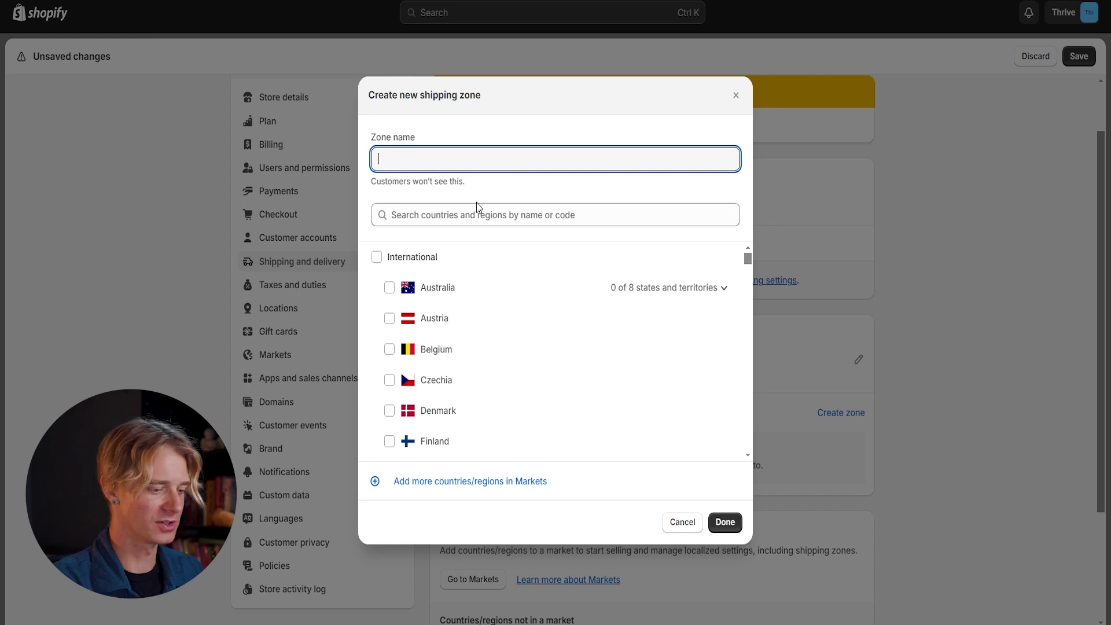
{"action": "type", "text": "United S"}
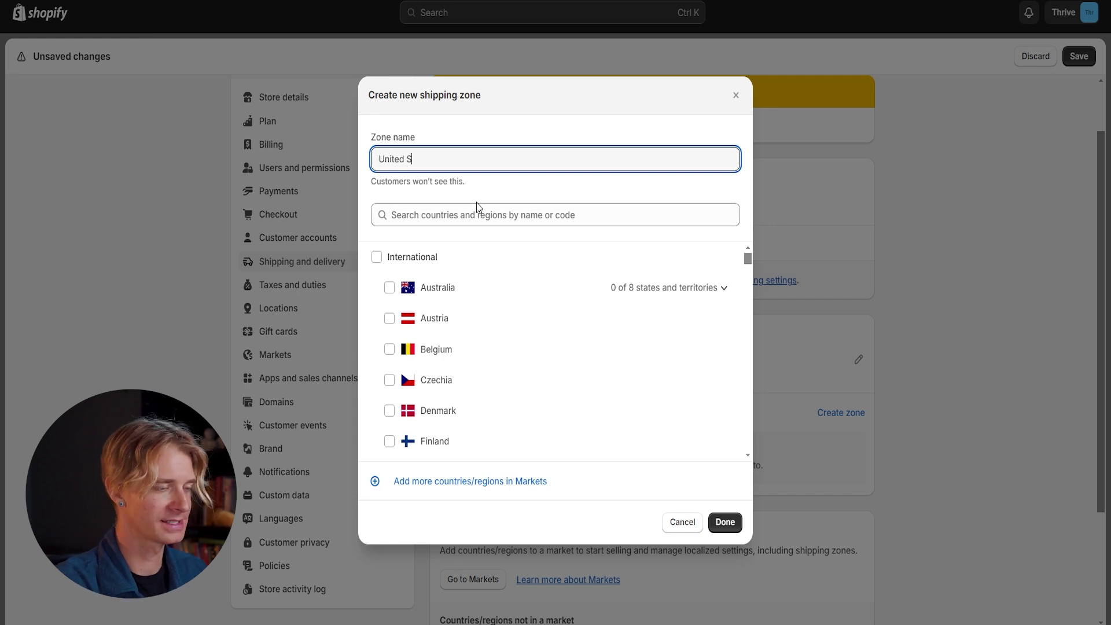
{"action": "type", "text": "tates"}
{"action": "left_click", "coordinate": [478, 214]}
{"action": "type", "text": "Uni"}
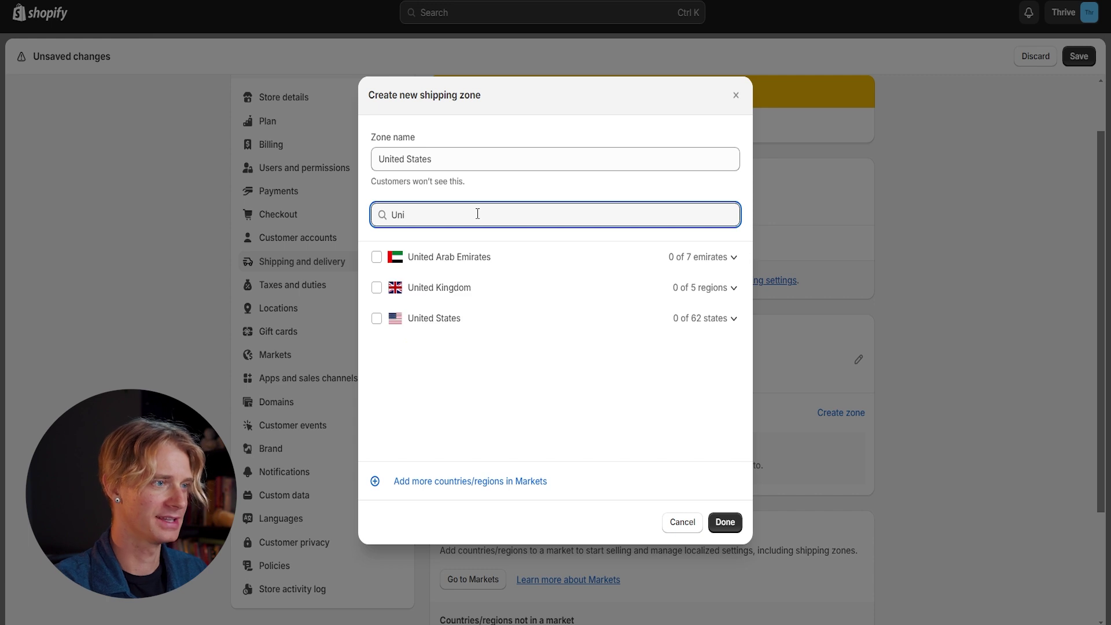
{"action": "left_click", "coordinate": [376, 318]}
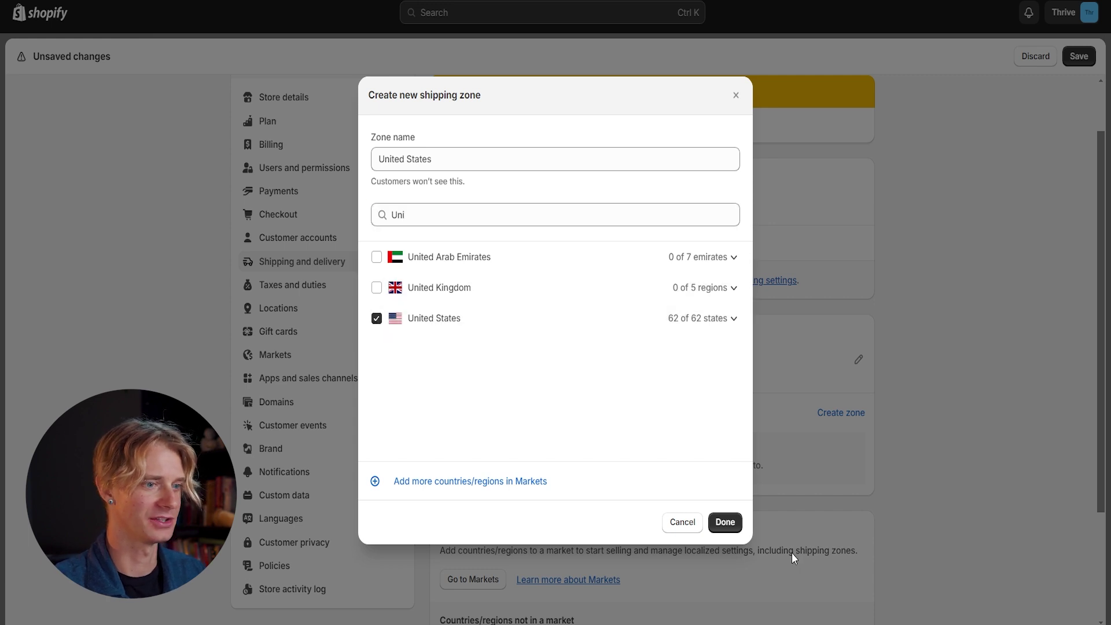
{"action": "left_click", "coordinate": [725, 522]}
- Add a custom flat rate named "US Express Shipping (5 - 10 Business)" priced at $2.99 to the United States zone
{"action": "scroll", "coordinate": [926, 350], "scroll_direction": "down", "scroll_amount": 2}
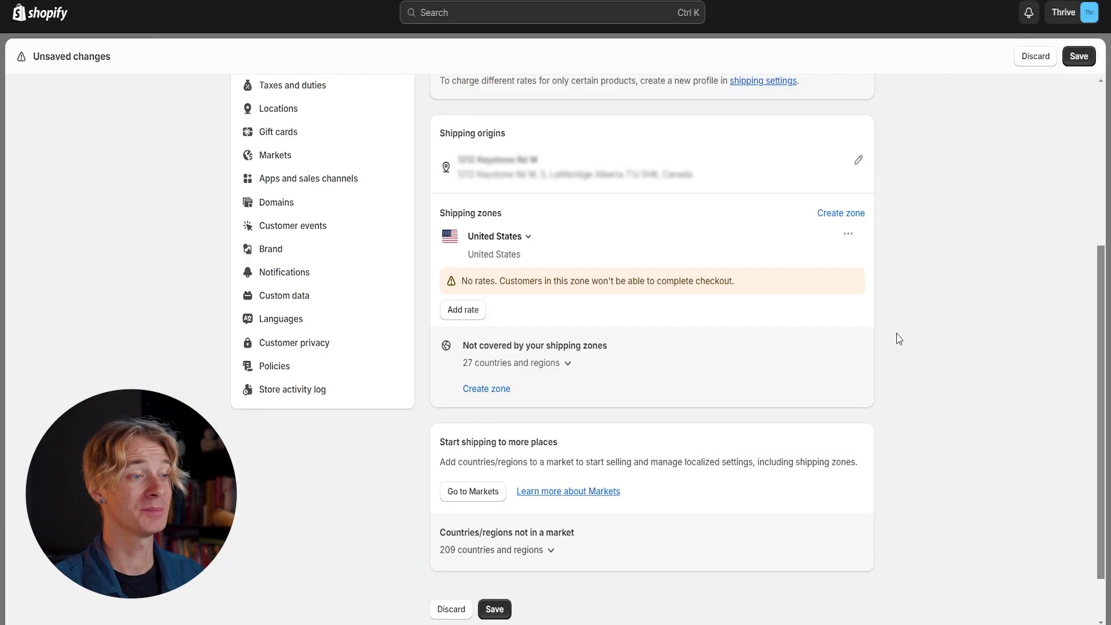
{"action": "left_click", "coordinate": [467, 313]}
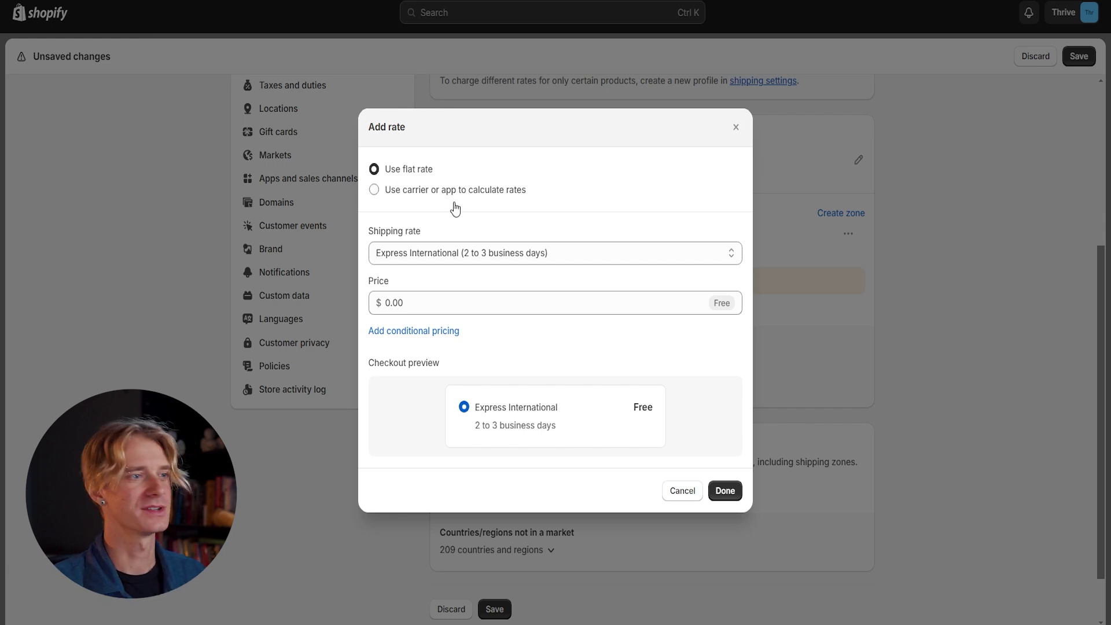
{"action": "left_click", "coordinate": [591, 255]}
{"action": "left_click", "coordinate": [574, 296]}
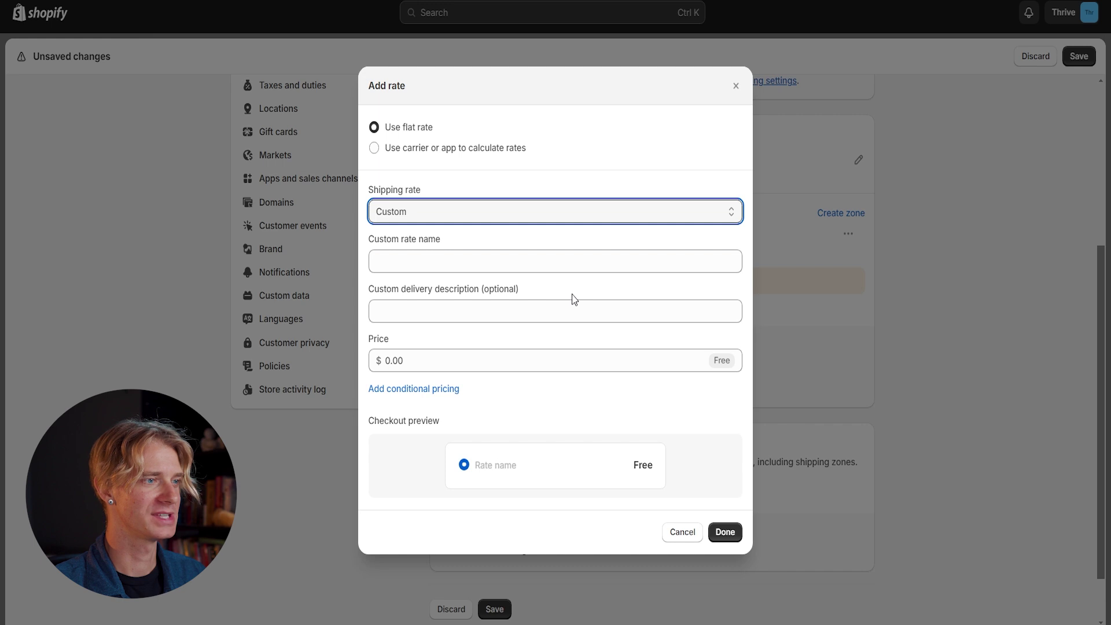
{"action": "left_click", "coordinate": [540, 262]}
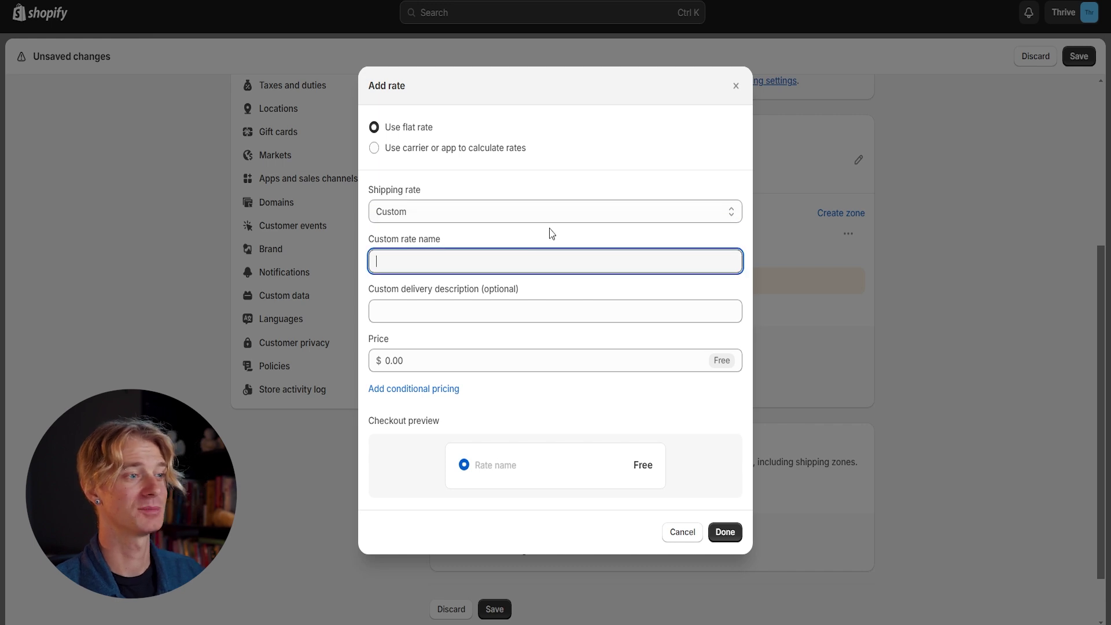
{"action": "type", "text": "US Express Shipping"}
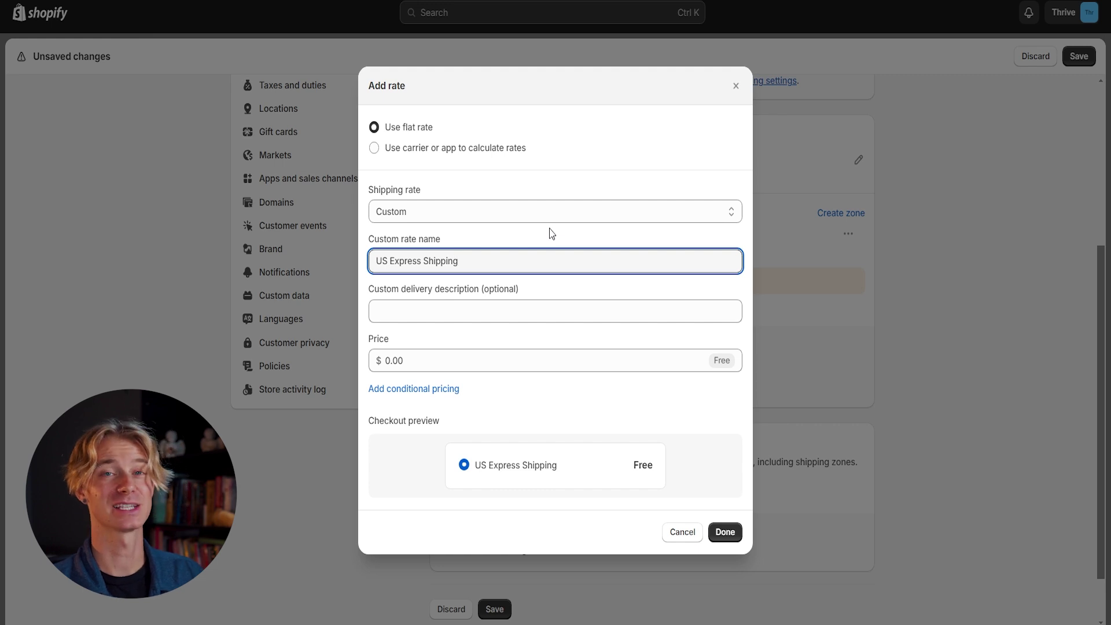
{"action": "type", "text": "(5 - 10 Business)"}
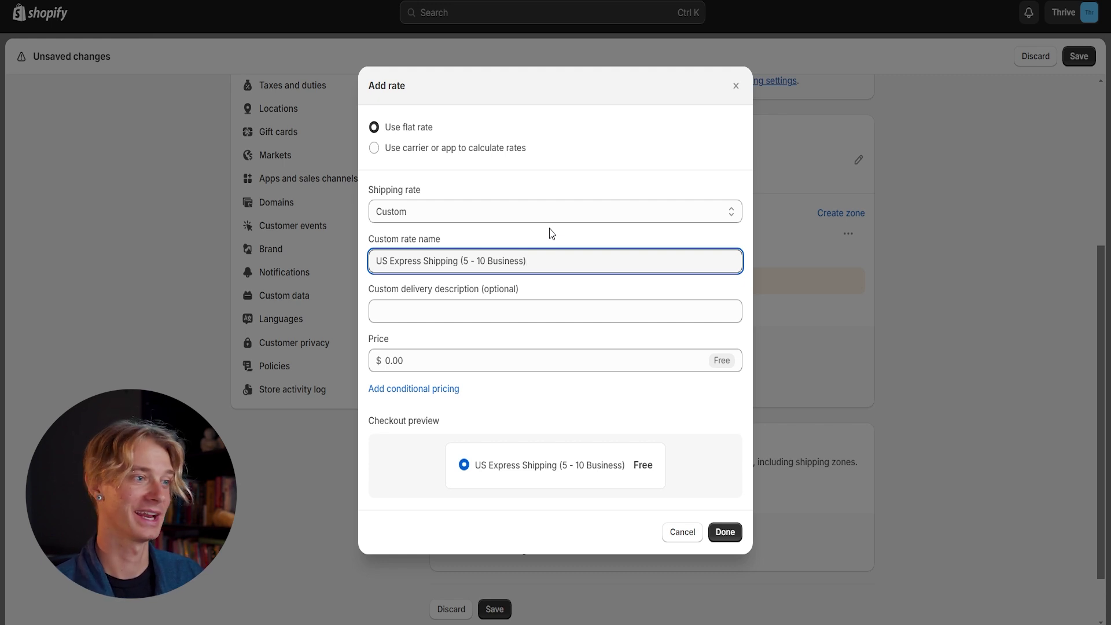
{"action": "left_click", "coordinate": [492, 362]}
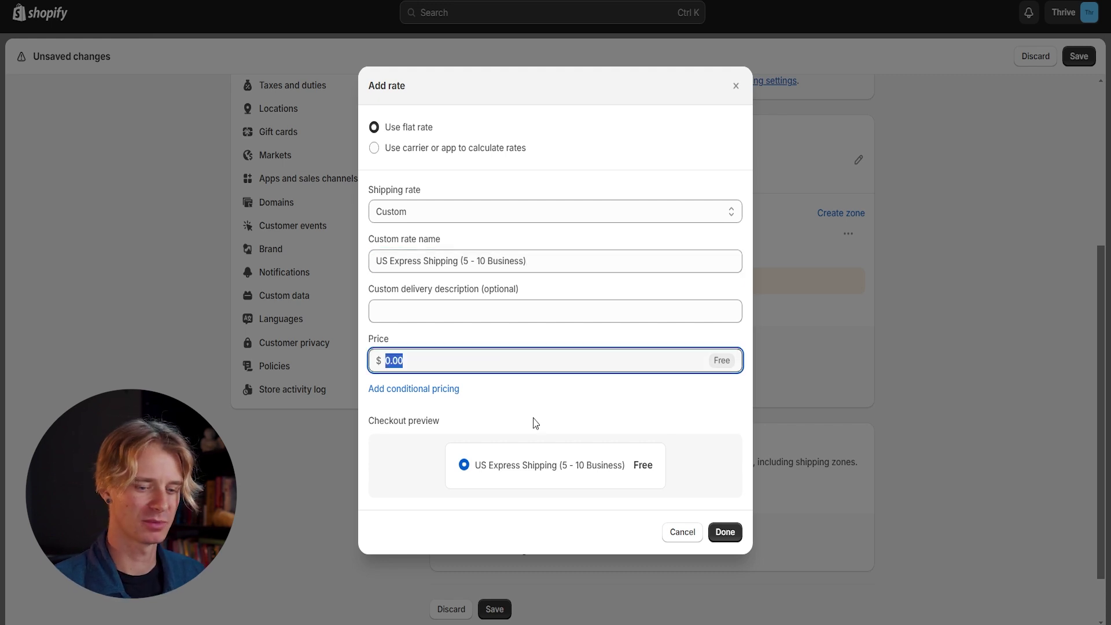
{"action": "type", "text": "2.99"}
{"action": "left_click", "coordinate": [538, 388]}
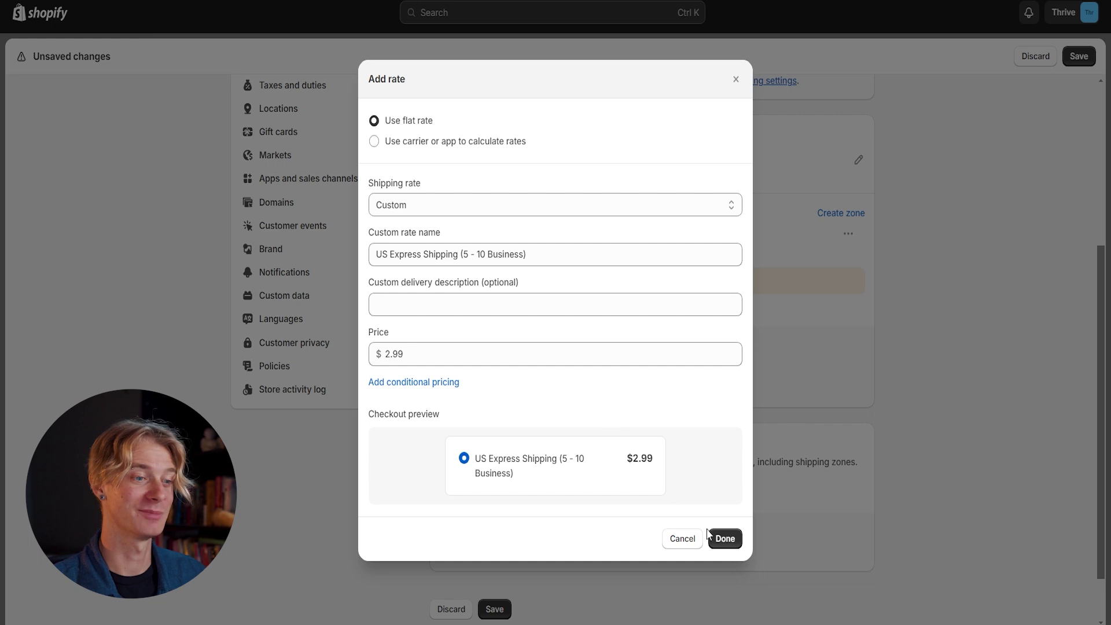
{"action": "left_click", "coordinate": [725, 539]}
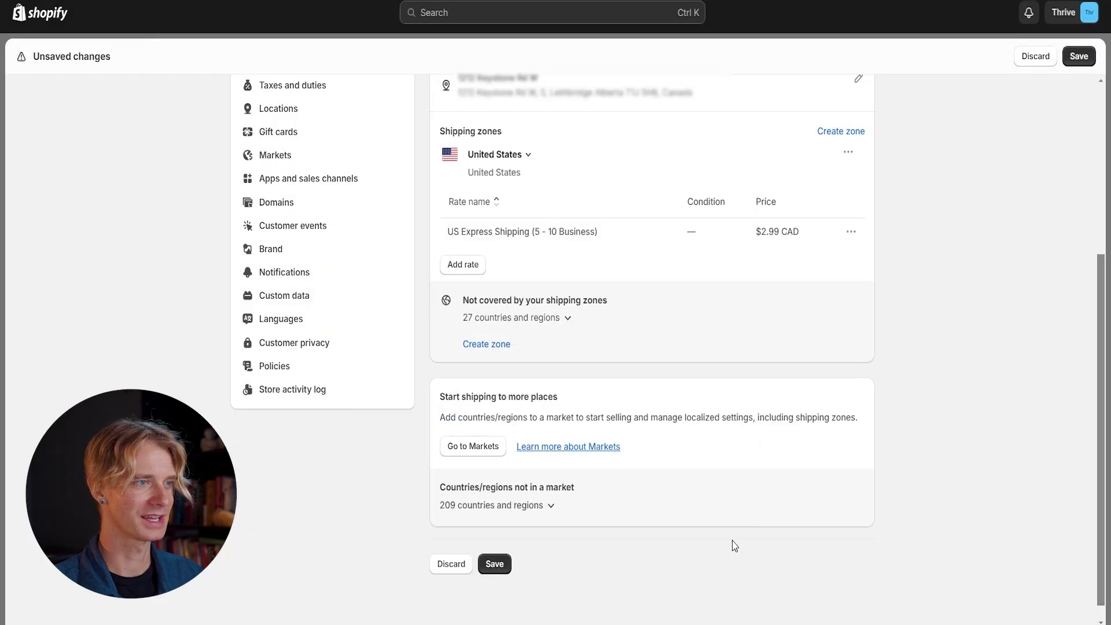
- Create a second shipping zone named Rest of World that covers all the International countries
{"action": "scroll", "coordinate": [636, 275], "scroll_direction": "up", "scroll_amount": 2}
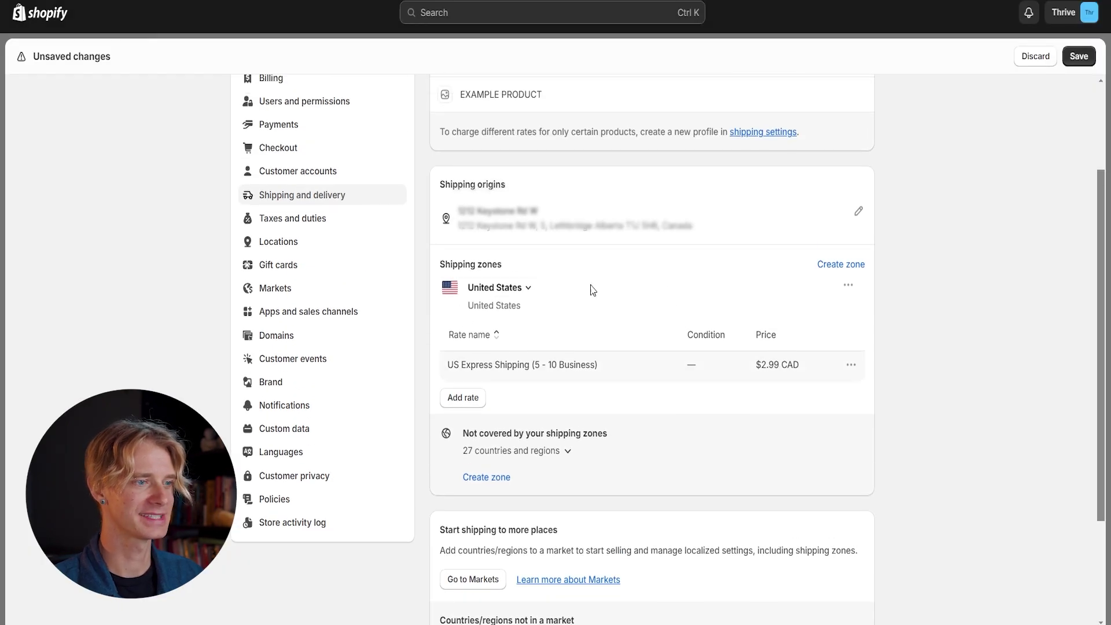
{"action": "left_click", "coordinate": [486, 477]}
{"action": "type", "text": "Rest of World"}
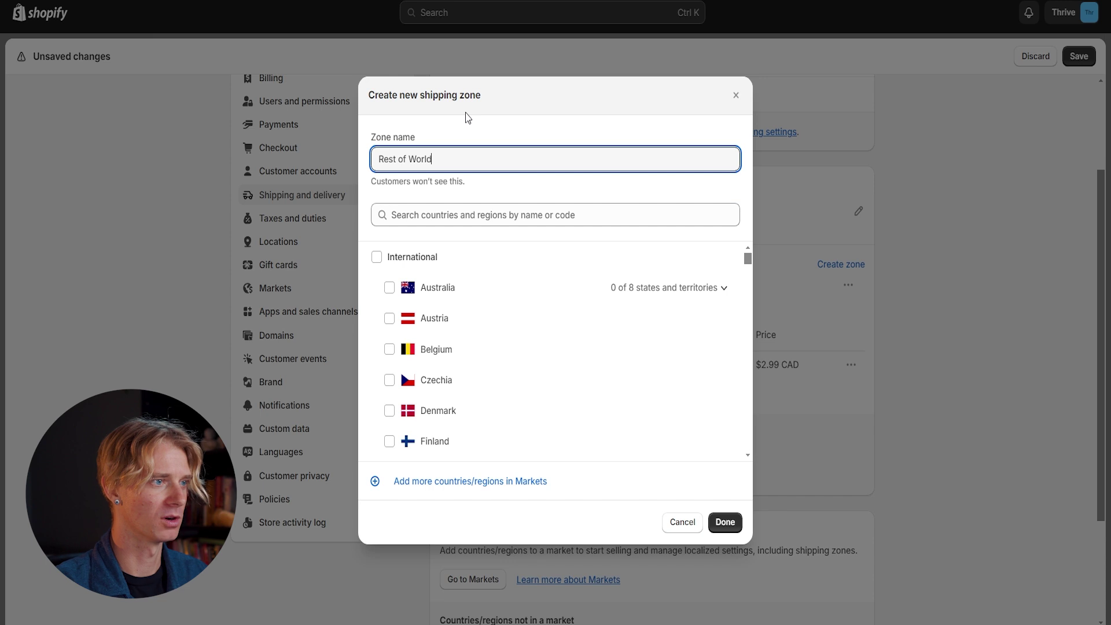
{"action": "left_click", "coordinate": [377, 257]}
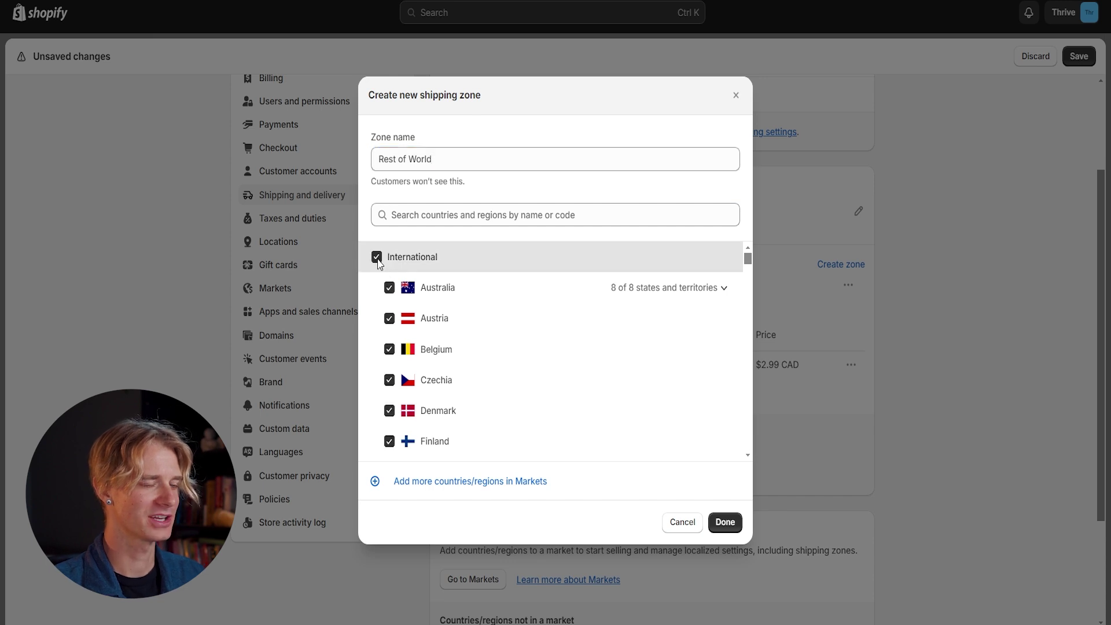
{"action": "scroll", "coordinate": [625, 372], "scroll_direction": "down", "scroll_amount": 7}
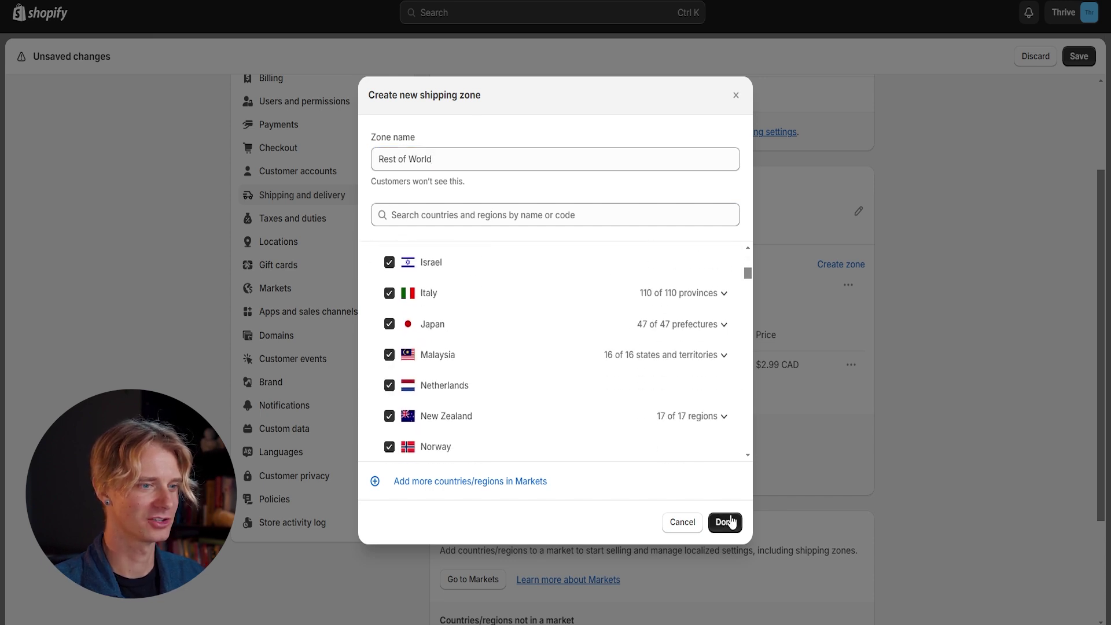
{"action": "left_click", "coordinate": [726, 522]}
- Check which country the shipping zones leave uncovered and add Canada to the Rest of World zone
{"action": "scroll", "coordinate": [536, 489], "scroll_direction": "down", "scroll_amount": 1}
{"action": "left_click", "coordinate": [536, 489]}
{"action": "scroll", "coordinate": [492, 463], "scroll_direction": "down", "scroll_amount": 1}
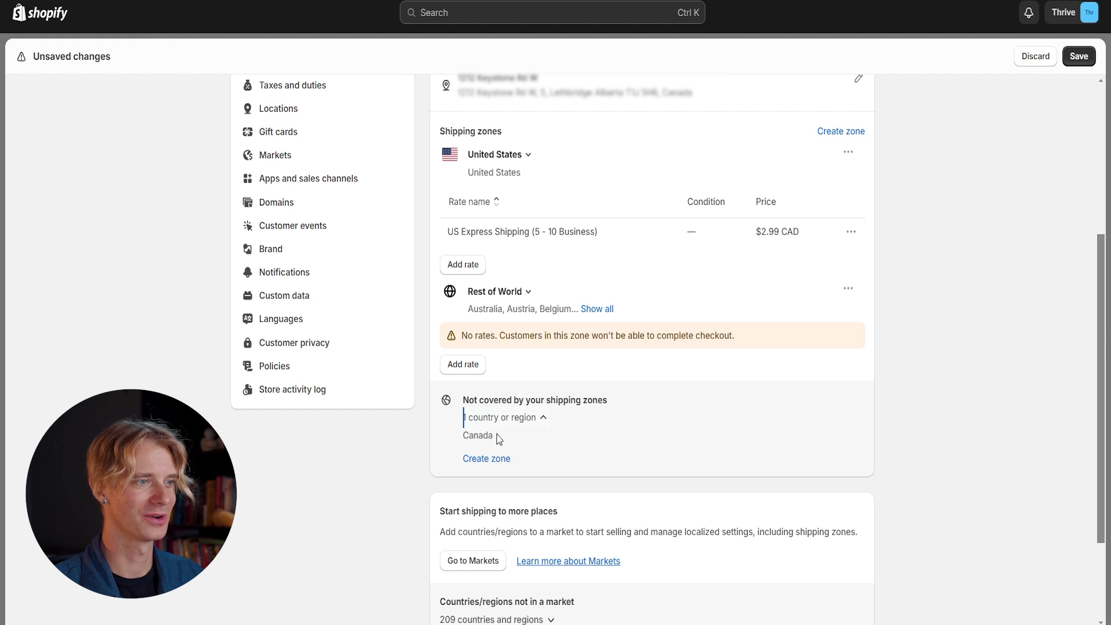
{"action": "left_click", "coordinate": [848, 288]}
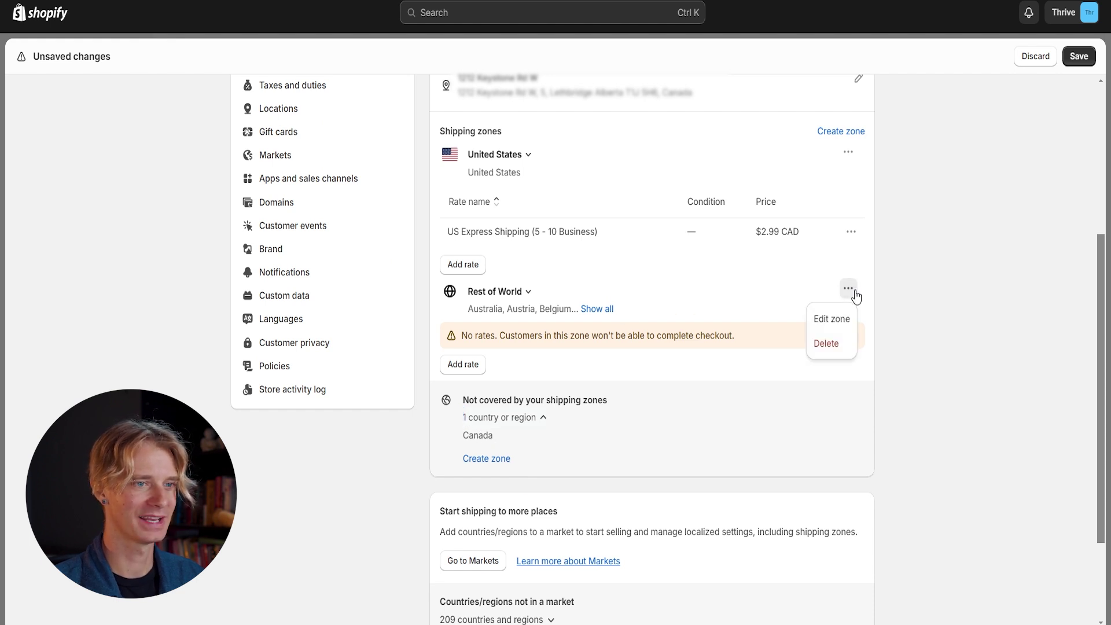
{"action": "left_click", "coordinate": [842, 325]}
{"action": "left_click", "coordinate": [479, 215]}
{"action": "type", "text": "Can"}
{"action": "left_click", "coordinate": [377, 382]}
{"action": "left_click", "coordinate": [725, 522]}
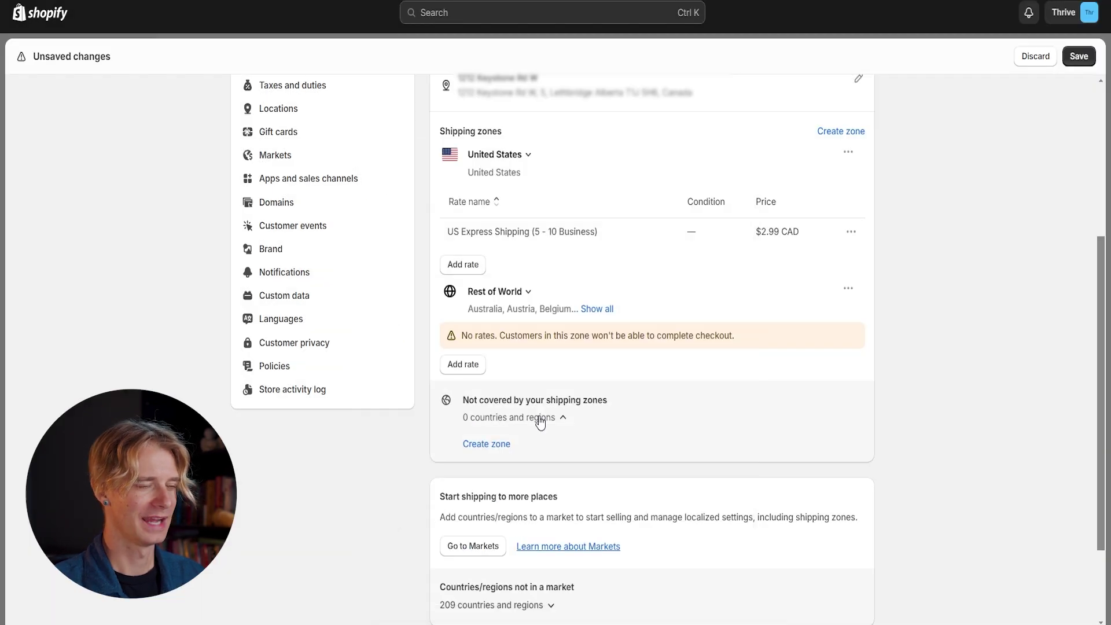
{"action": "left_click_drag", "start_coordinate": [463, 418], "coordinate": [577, 424]}
{"action": "left_click", "coordinate": [1013, 406]}
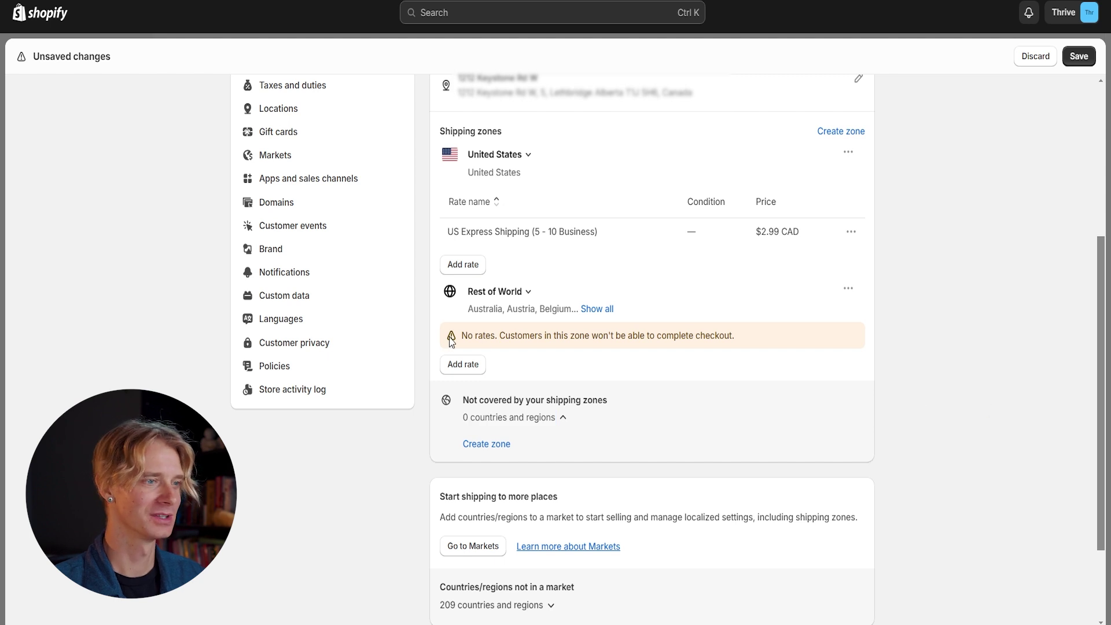
- Add a custom flat rate named "Worldwide Shipping (7-13 Business Days)" priced at $4.99 to the Rest of World zone
{"action": "left_click", "coordinate": [463, 366]}
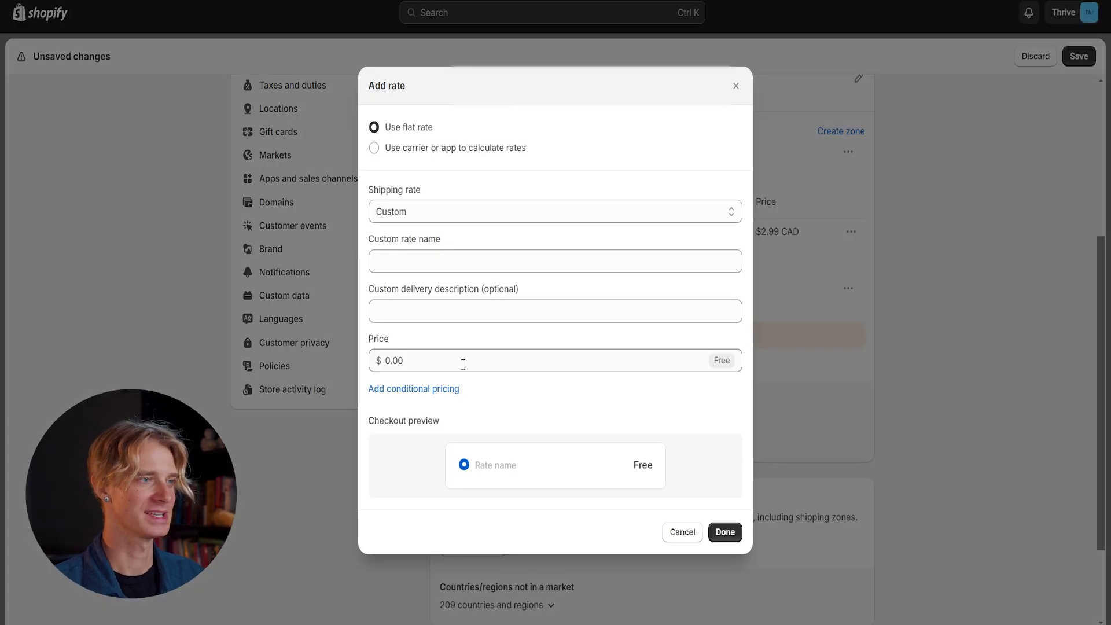
{"action": "left_click", "coordinate": [488, 242]}
{"action": "type", "text": "Worldwide Shipping ("}
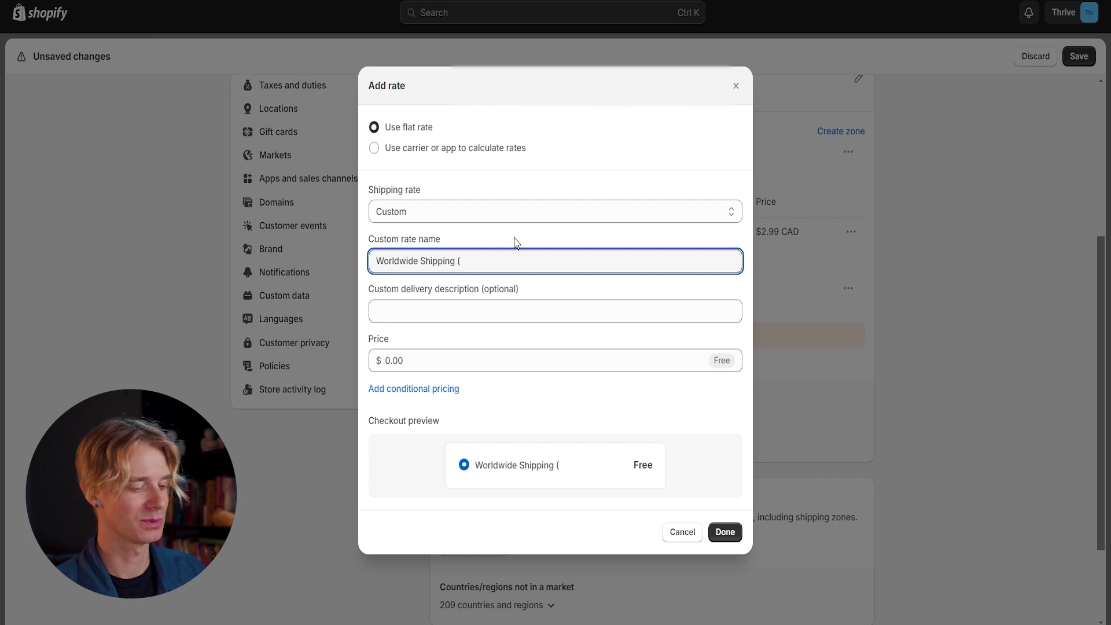
{"action": "type", "text": "7"}
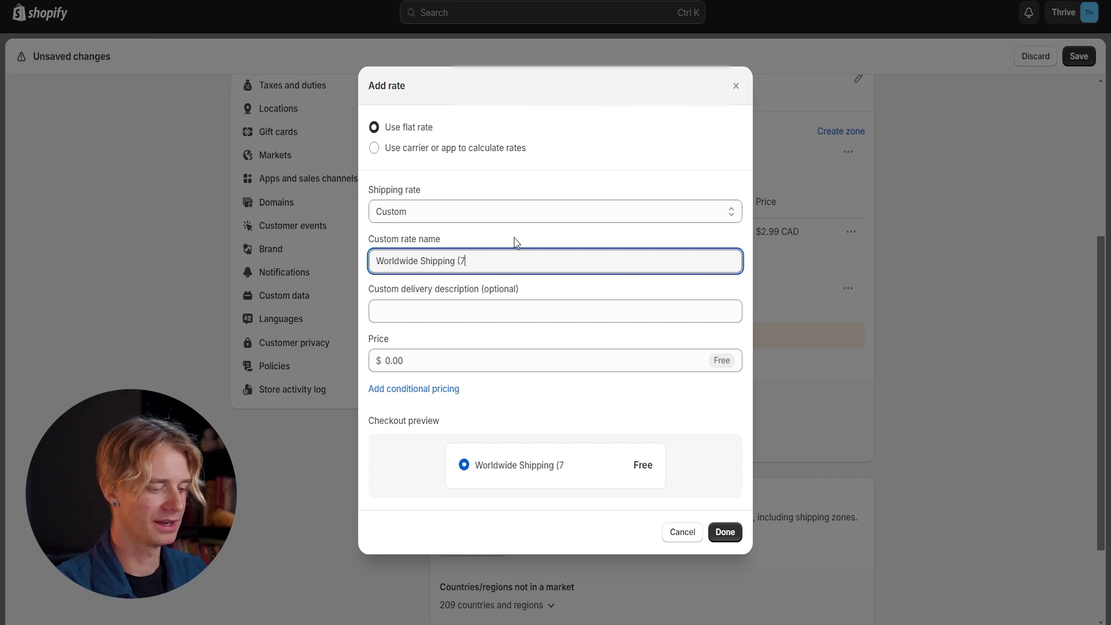
{"action": "type", "text": " - 13 Bu"}
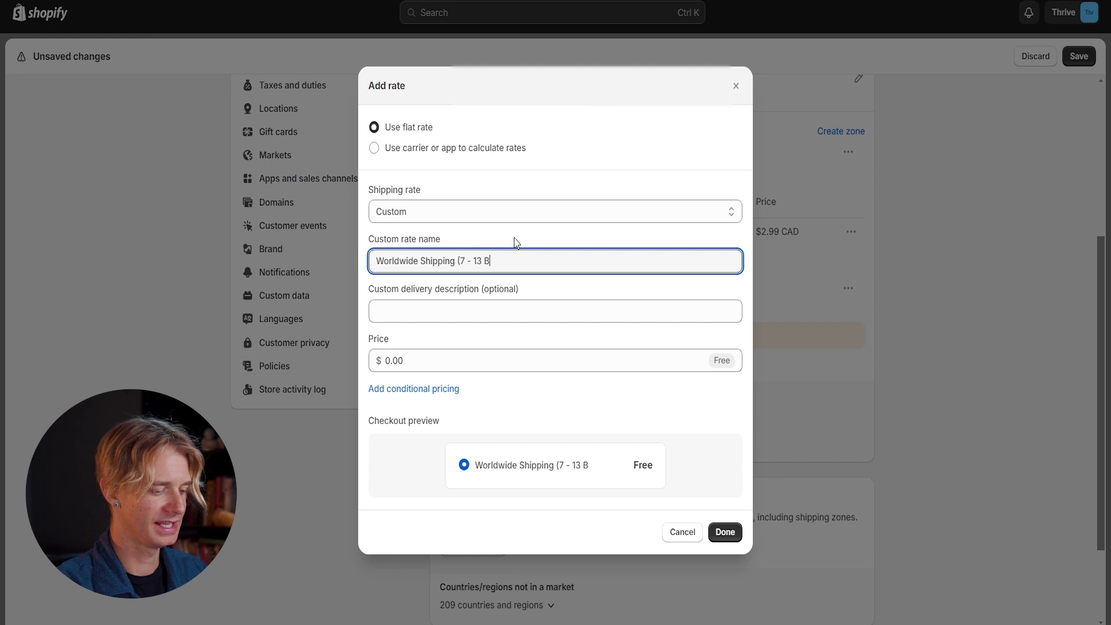
{"action": "type", "text": "siness Days)"}
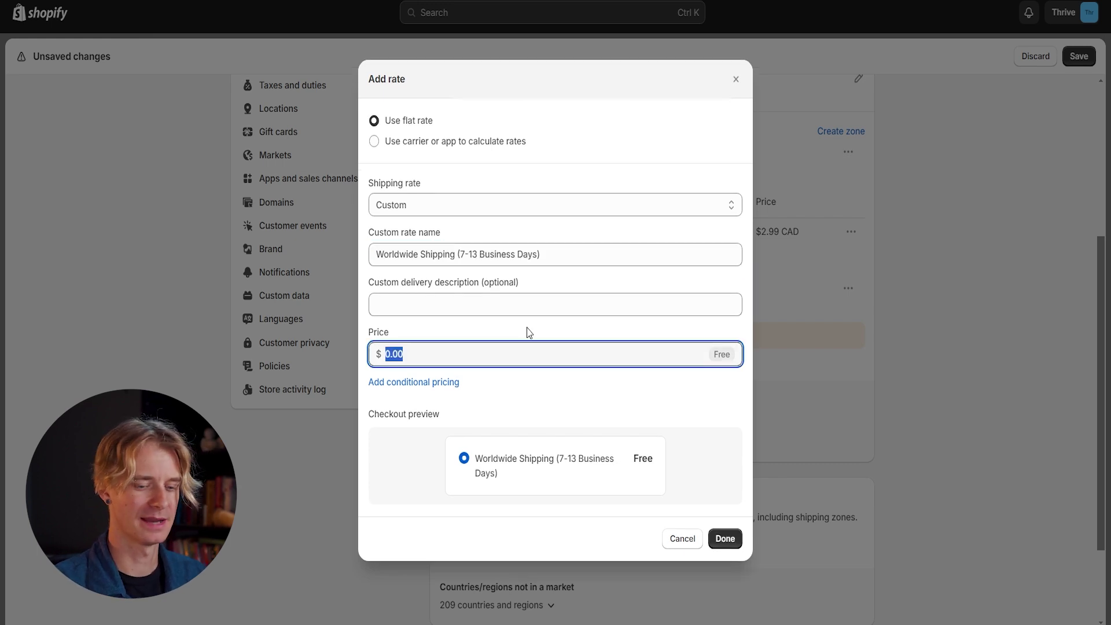
{"action": "type", "text": "4.99"}
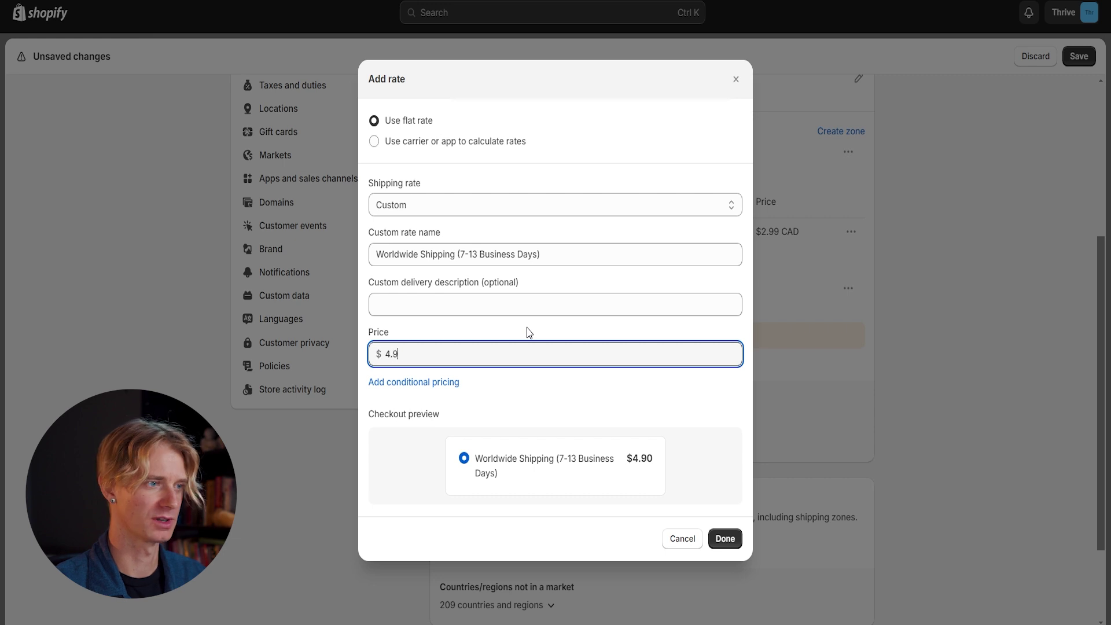
{"action": "left_click", "coordinate": [529, 333]}
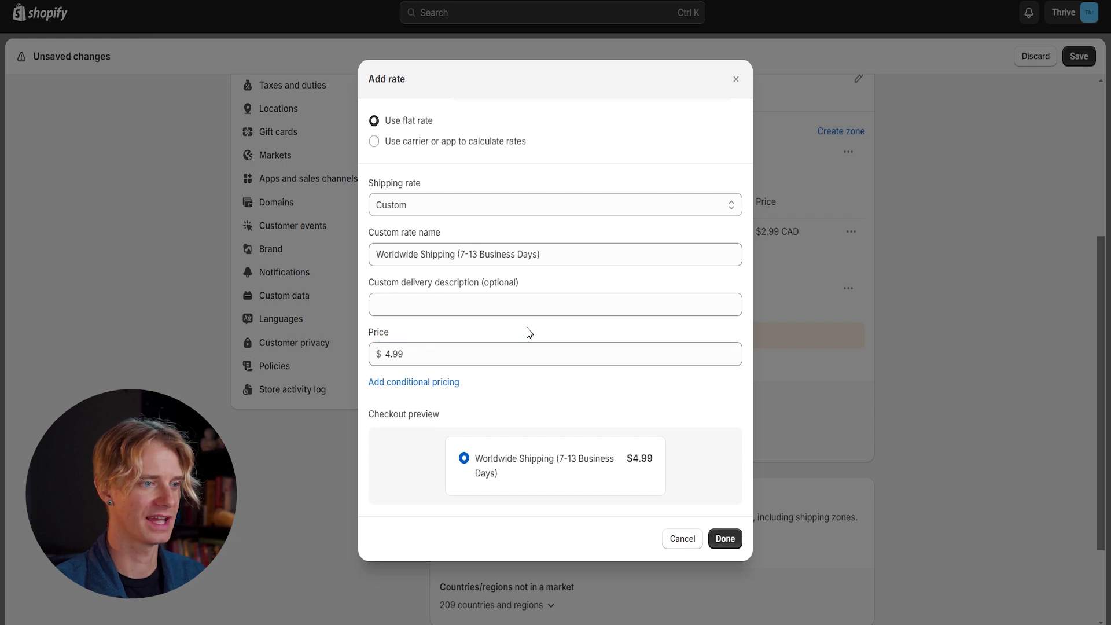
{"action": "left_click", "coordinate": [727, 539]}
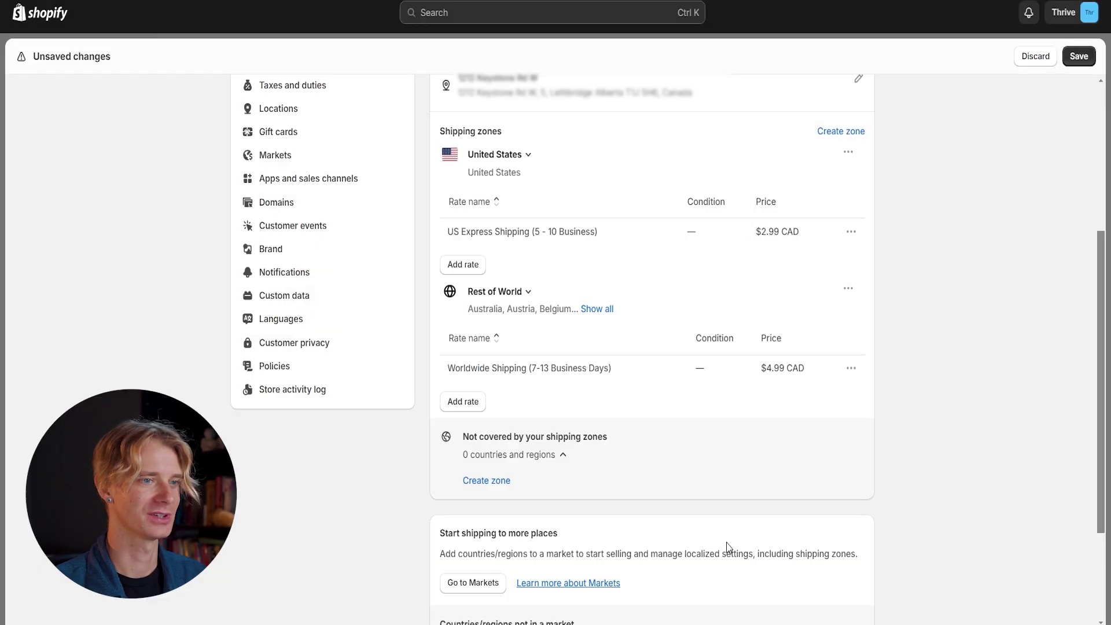
{"action": "scroll", "coordinate": [891, 436], "scroll_direction": "up", "scroll_amount": 1}
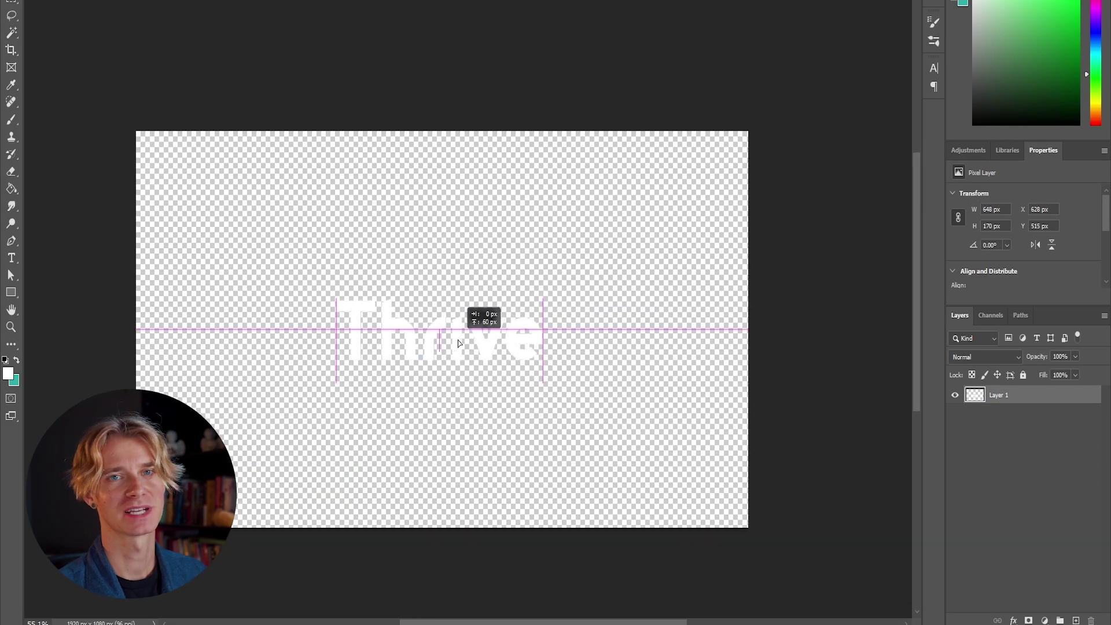
- In Photoshop, center the white Thrive logo on the canvas and reduce the canvas size, accepting the clipping
{"action": "left_click_drag", "start_coordinate": [459, 343], "coordinate": [459, 343]}
{"action": "key", "text": "alt+ctrl+c"}
{"action": "left_click", "coordinate": [650, 89]}
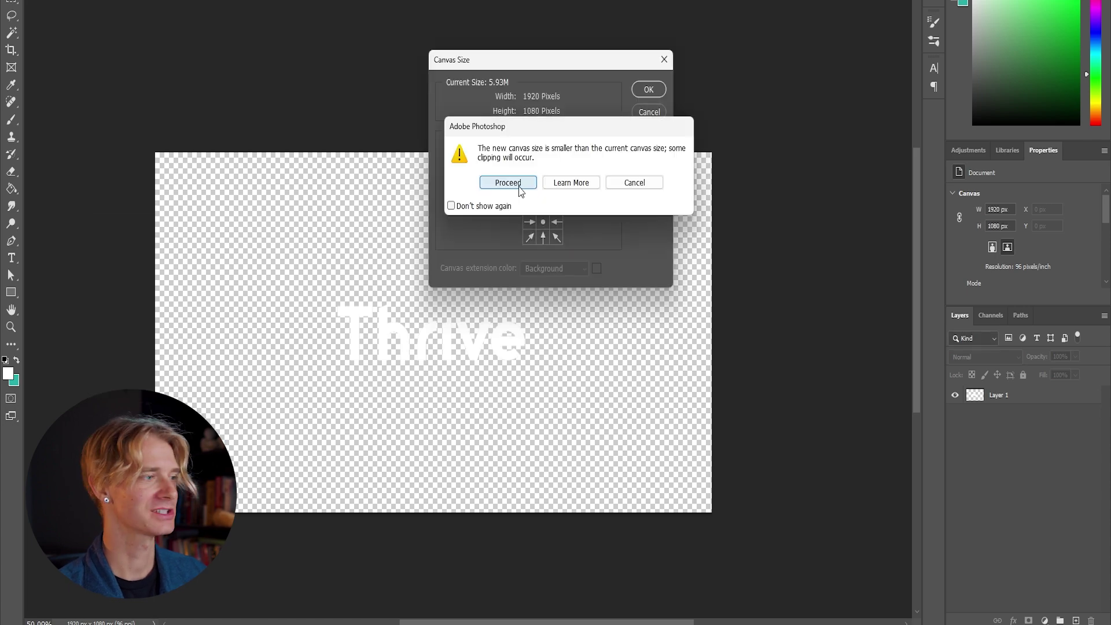
{"action": "left_click", "coordinate": [506, 182]}
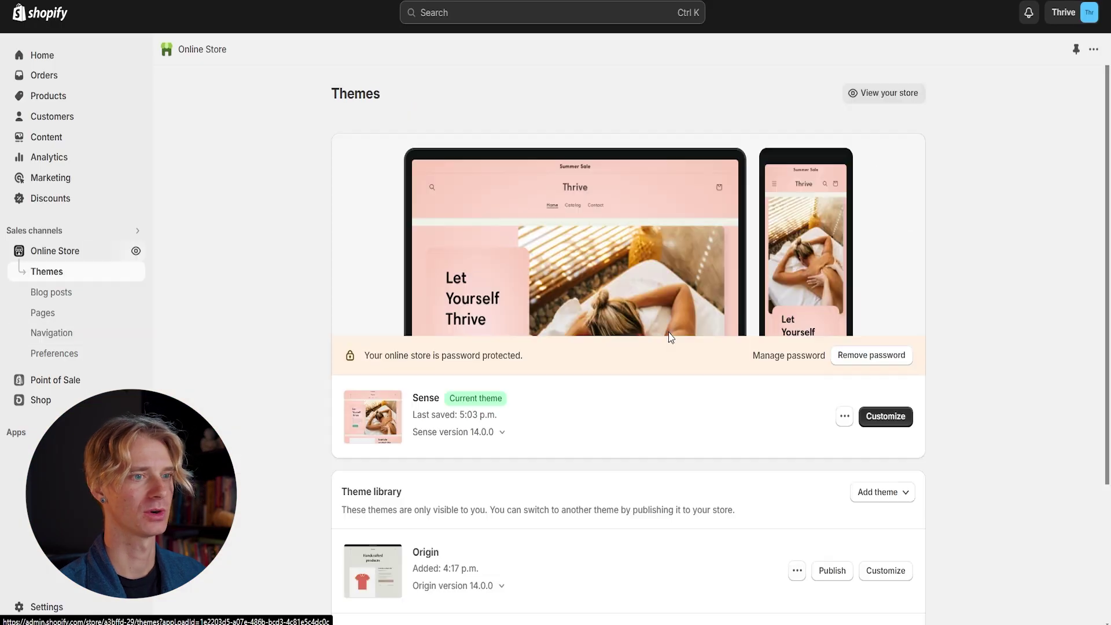
- Back in Shopify, open the current Sense theme for customizing and select its Header section
{"action": "left_click", "coordinate": [885, 416]}
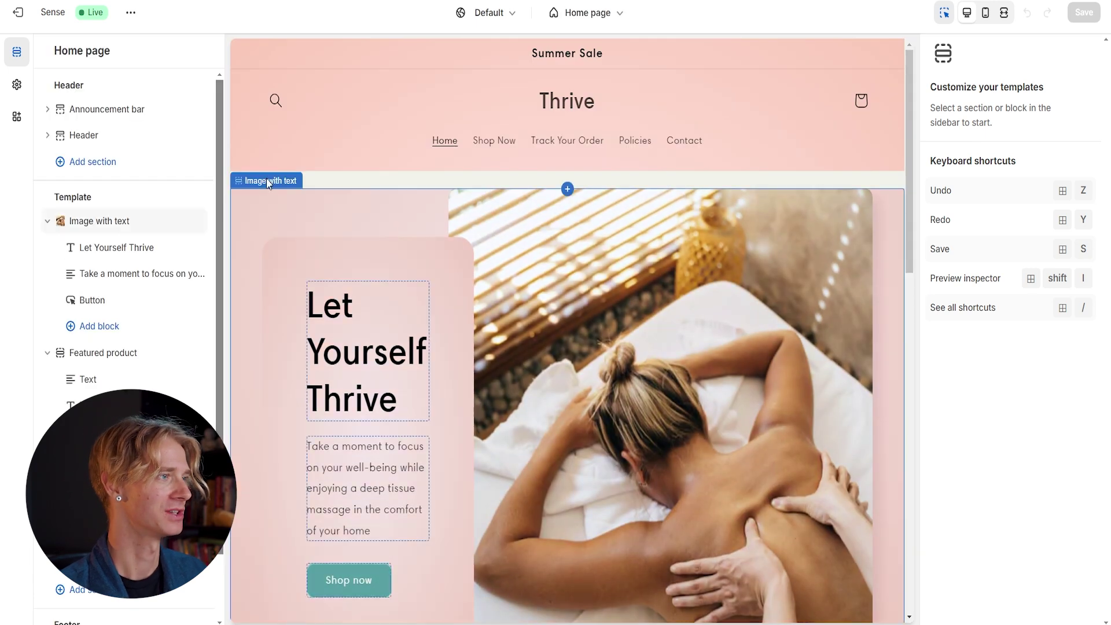
{"action": "left_click", "coordinate": [119, 141]}
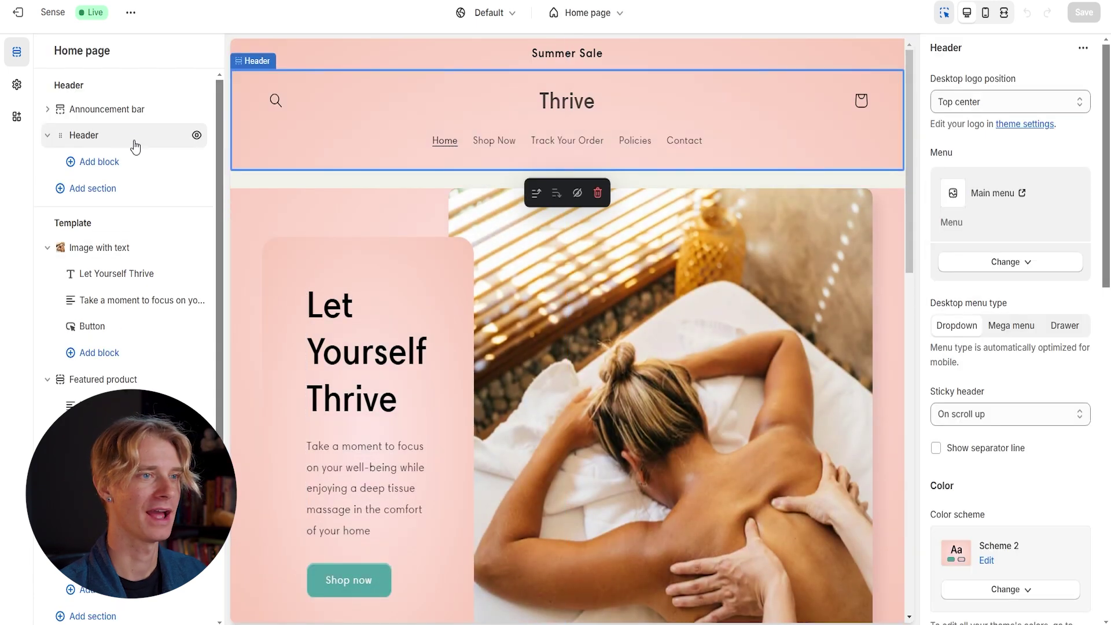
{"action": "left_click", "coordinate": [547, 109]}
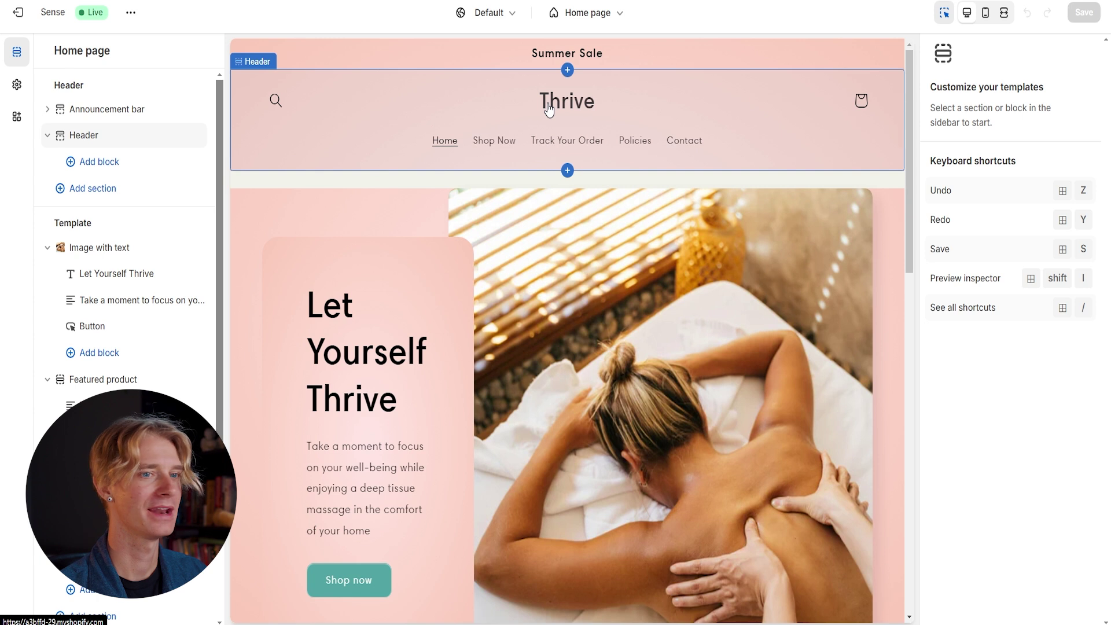
{"action": "left_click", "coordinate": [548, 109]}
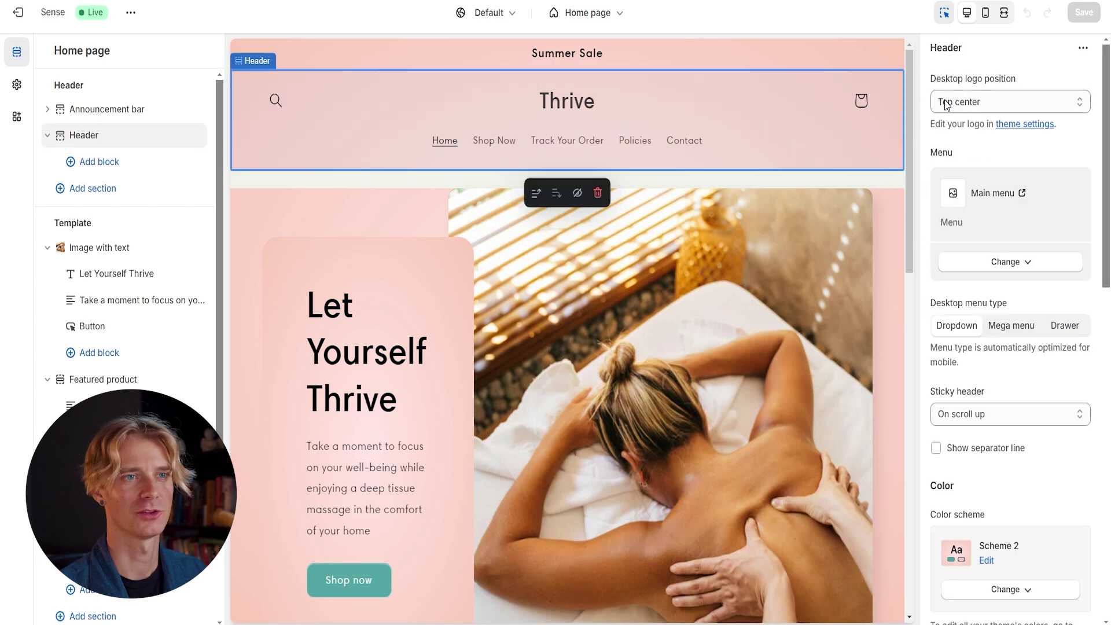
- Go from the header's logo options to the theme's logo settings and upload the Thrive logo PNG as the store logo
{"action": "left_click_drag", "start_coordinate": [932, 80], "coordinate": [1008, 84]}
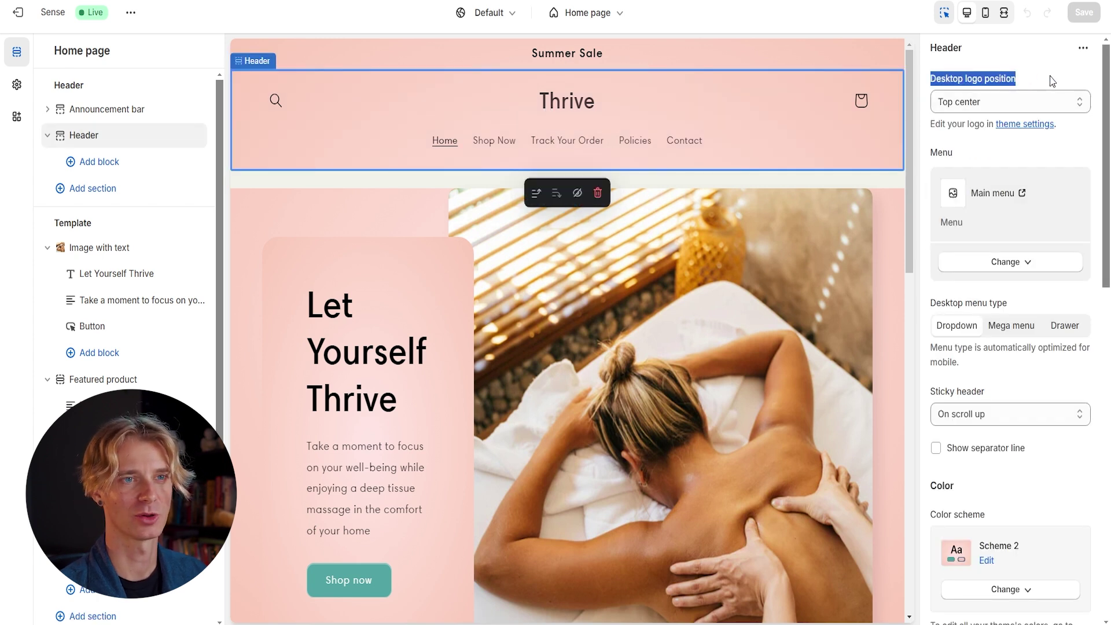
{"action": "left_click", "coordinate": [1038, 124]}
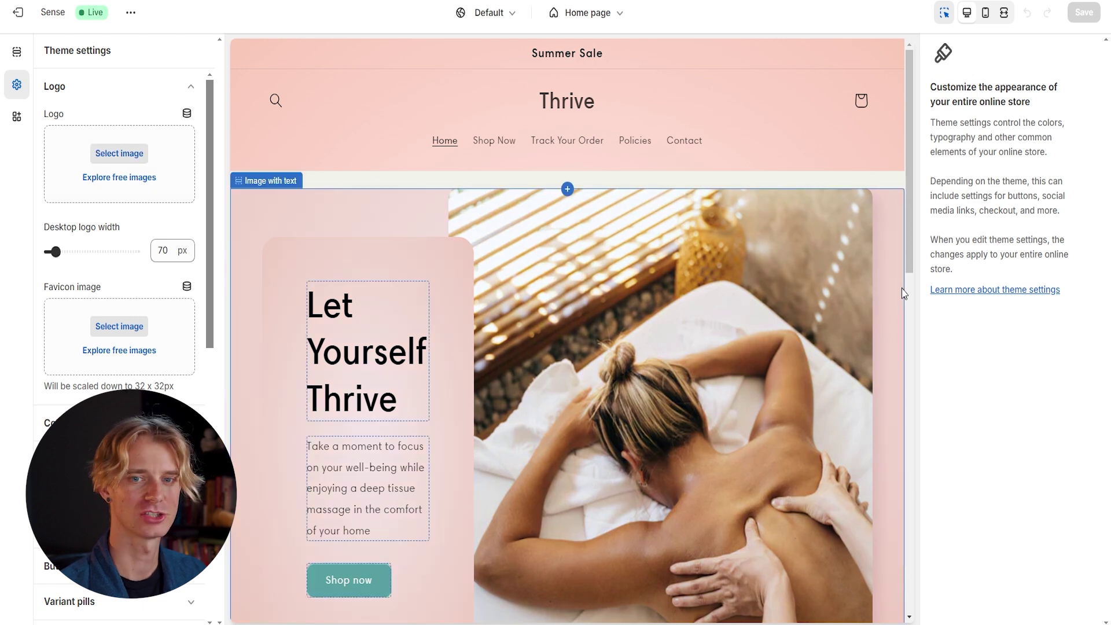
{"action": "left_click_drag", "start_coordinate": [710, 232], "coordinate": [119, 159]}
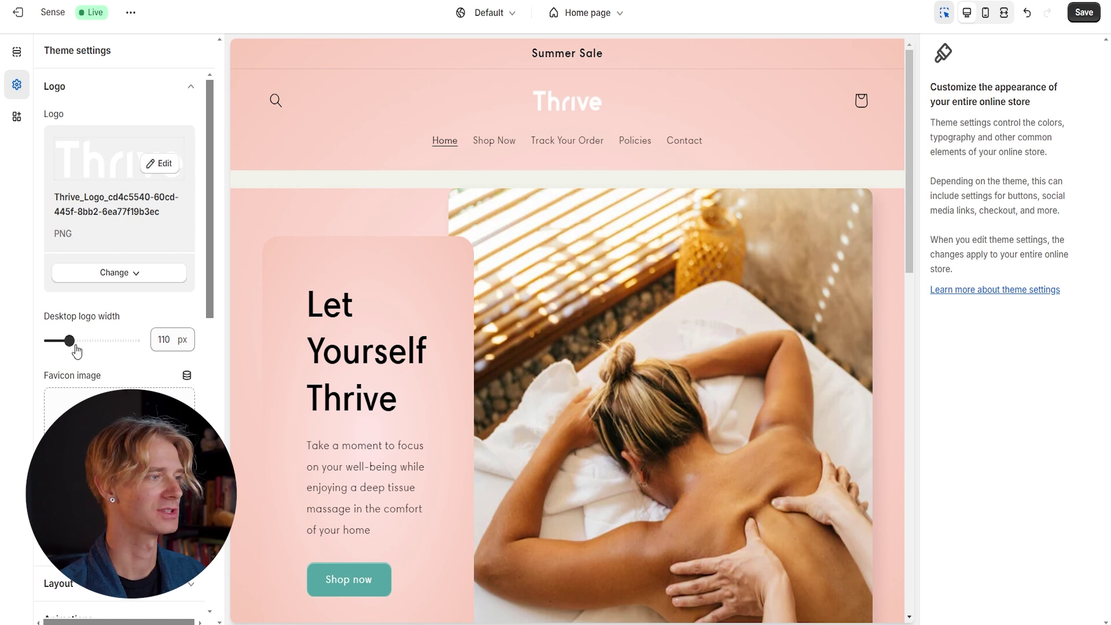
- Set the desktop logo width to 210 px
{"action": "left_click_drag", "start_coordinate": [69, 341], "coordinate": [91, 341]}
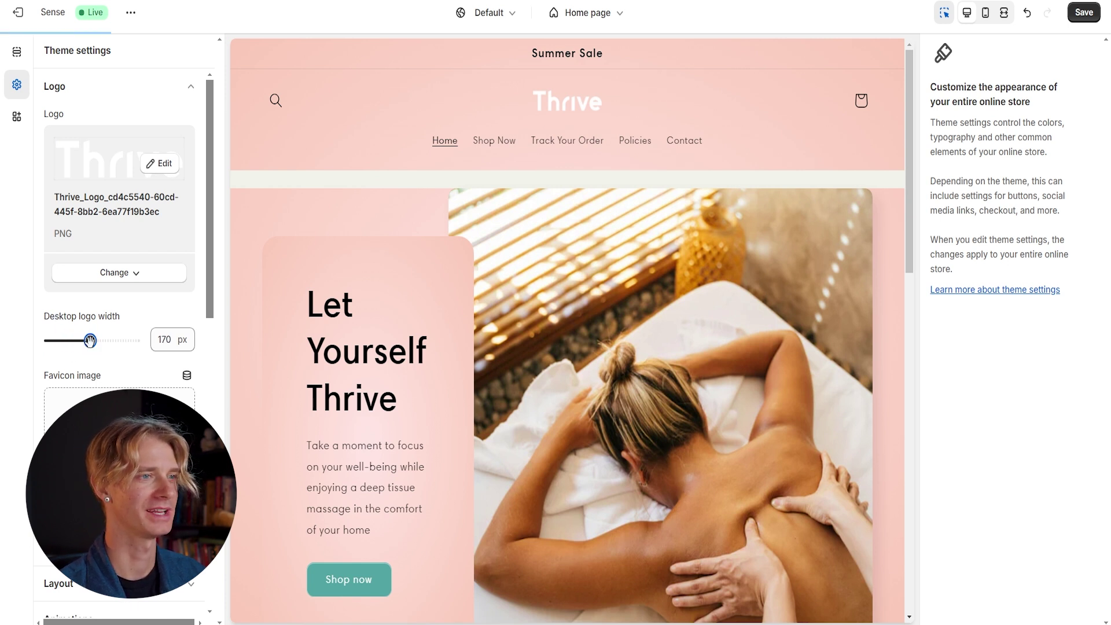
{"action": "left_click_drag", "start_coordinate": [91, 341], "coordinate": [104, 341]}
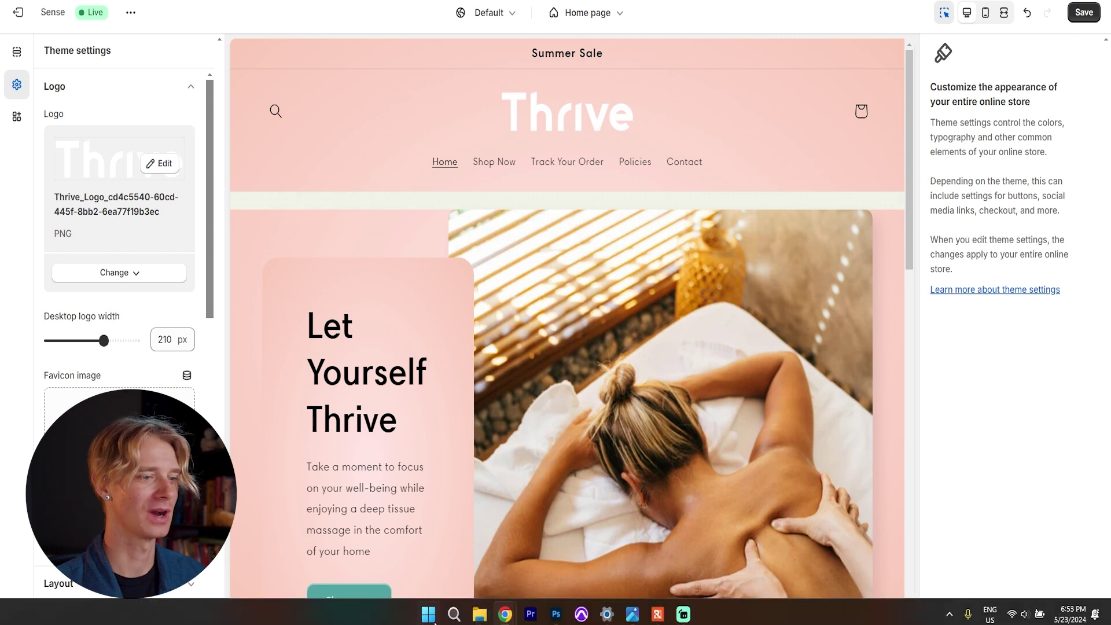
- In Photoshop, recolor the Thrive logo layer black with a color overlay and export it as the PNG Thrive_Logo_Black
{"action": "left_click", "coordinate": [556, 617]}
{"action": "left_click", "coordinate": [1016, 394]}
{"action": "right_click", "coordinate": [1015, 395]}
{"action": "left_click", "coordinate": [1022, 235]}
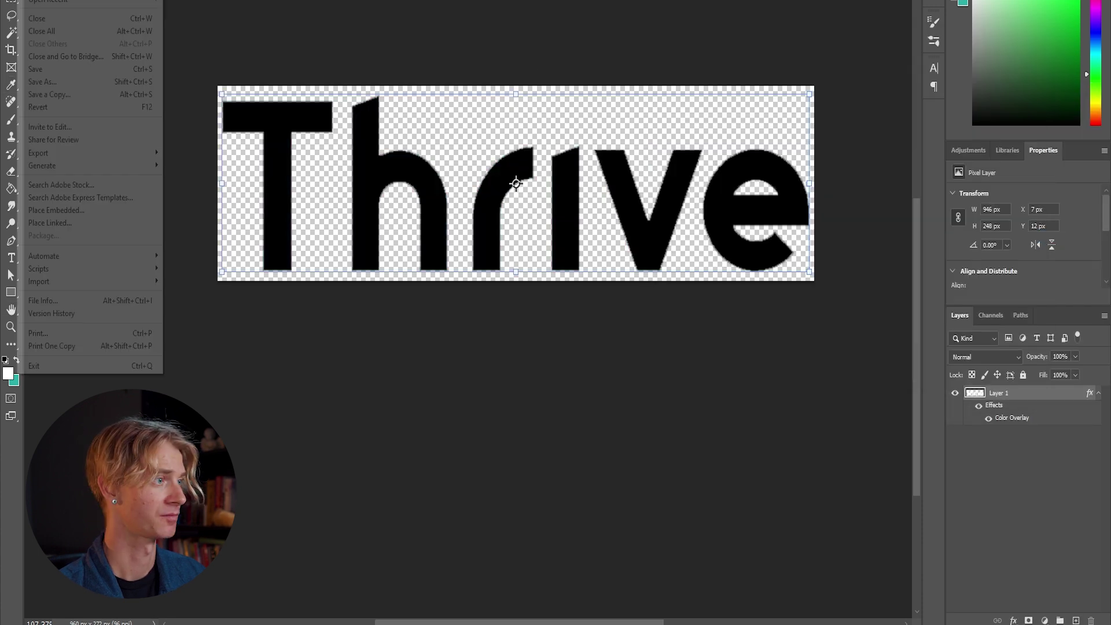
{"action": "mouse_move", "coordinate": [87, 152]}
{"action": "left_click", "coordinate": [189, 165]}
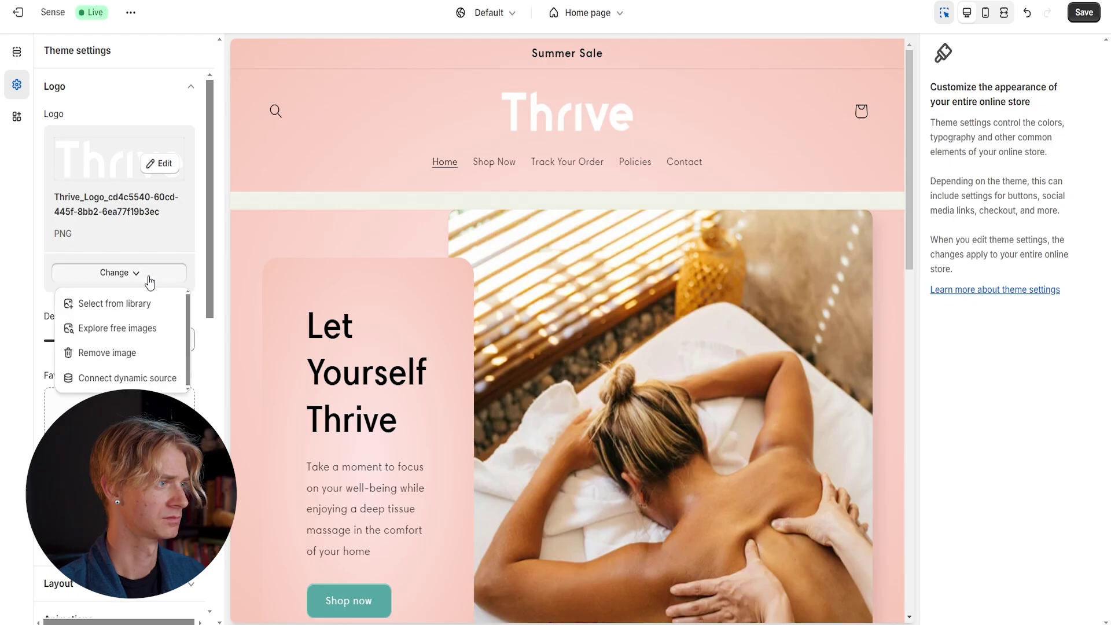
- Back in Shopify, remove the white logo image and upload Thrive_Logo_Black as the store logo
{"action": "left_click", "coordinate": [98, 352]}
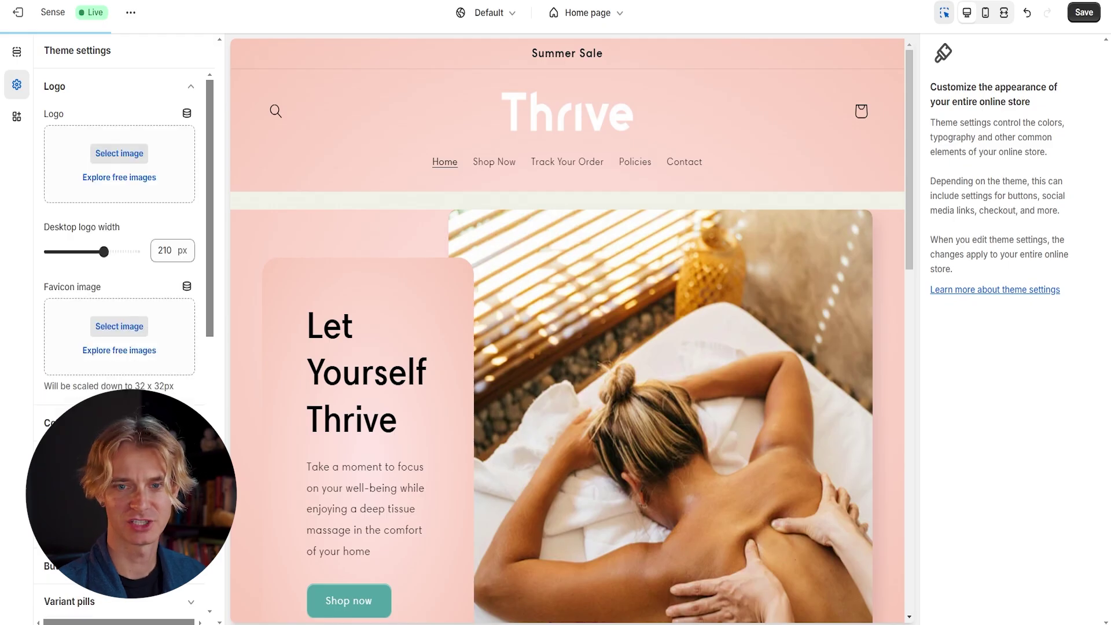
{"action": "left_click_drag", "start_coordinate": [248, 191], "coordinate": [112, 174]}
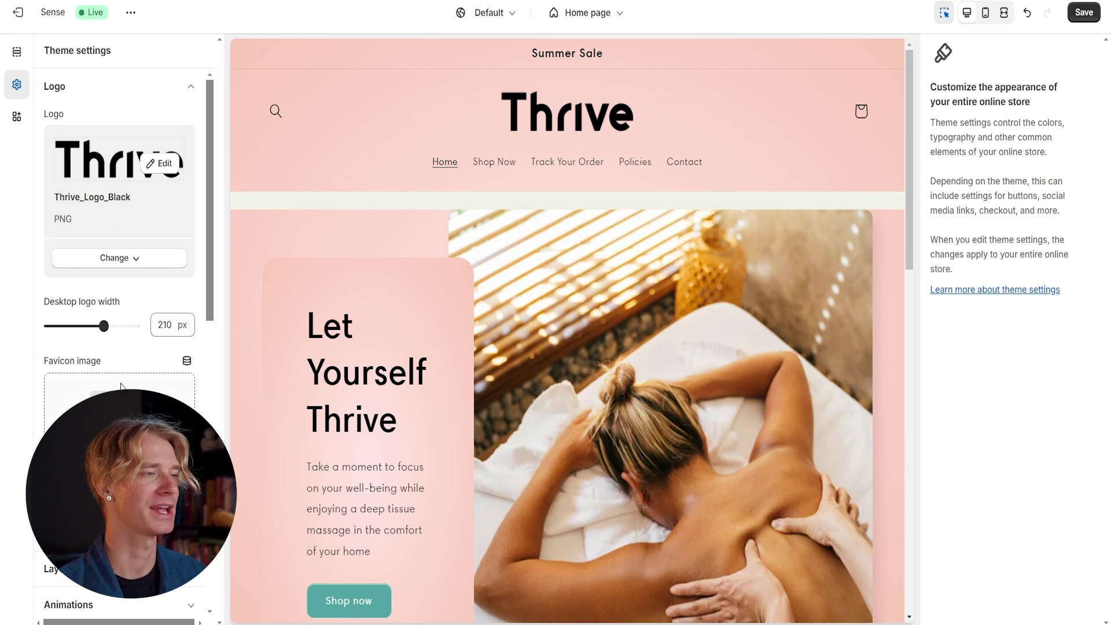
{"action": "left_click_drag", "start_coordinate": [111, 365], "coordinate": [43, 365]}
{"action": "left_click", "coordinate": [98, 362]}
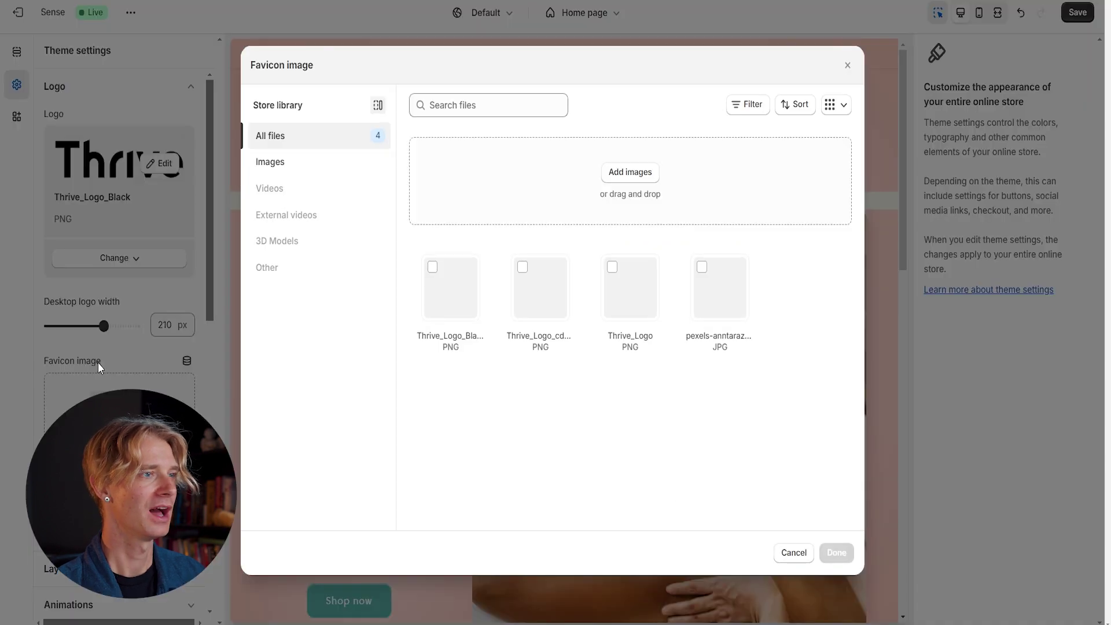
{"action": "left_click", "coordinate": [848, 65]}
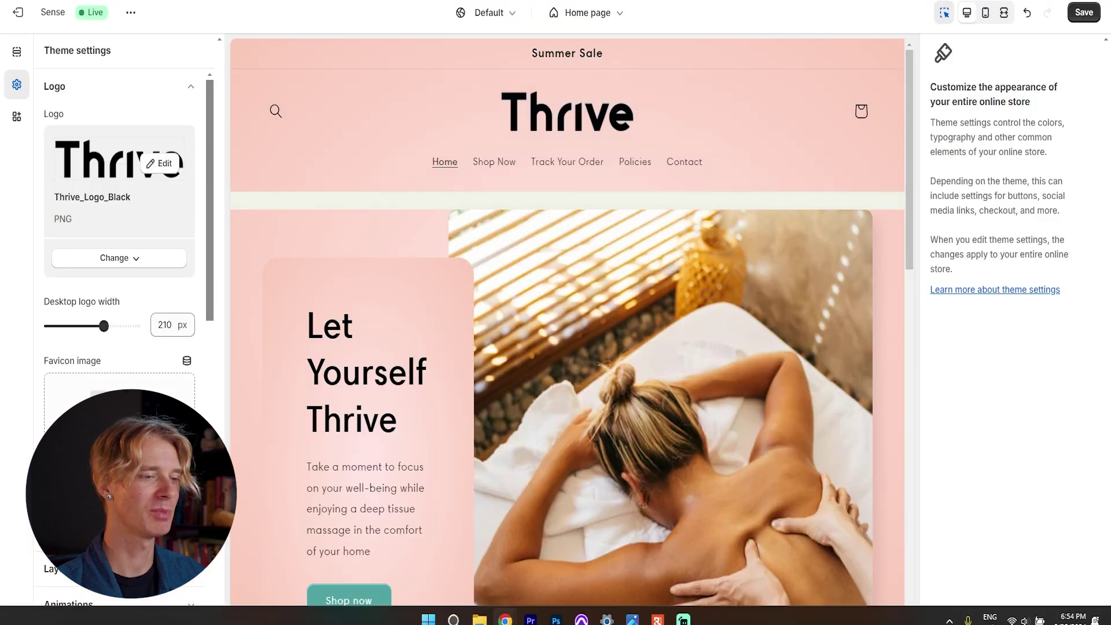
- Create the PNG Thrive_Favicon from the logo's letter T in Photoshop, then upload it in Shopify as the favicon image and save the theme
{"action": "left_click", "coordinate": [556, 620]}
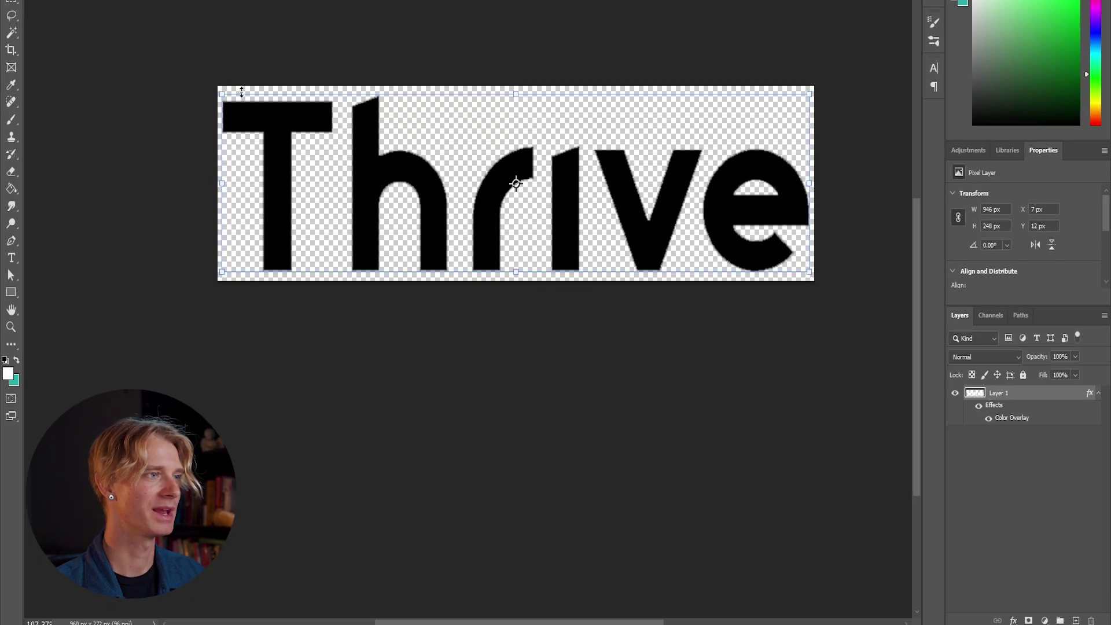
{"action": "left_click", "coordinate": [185, 75]}
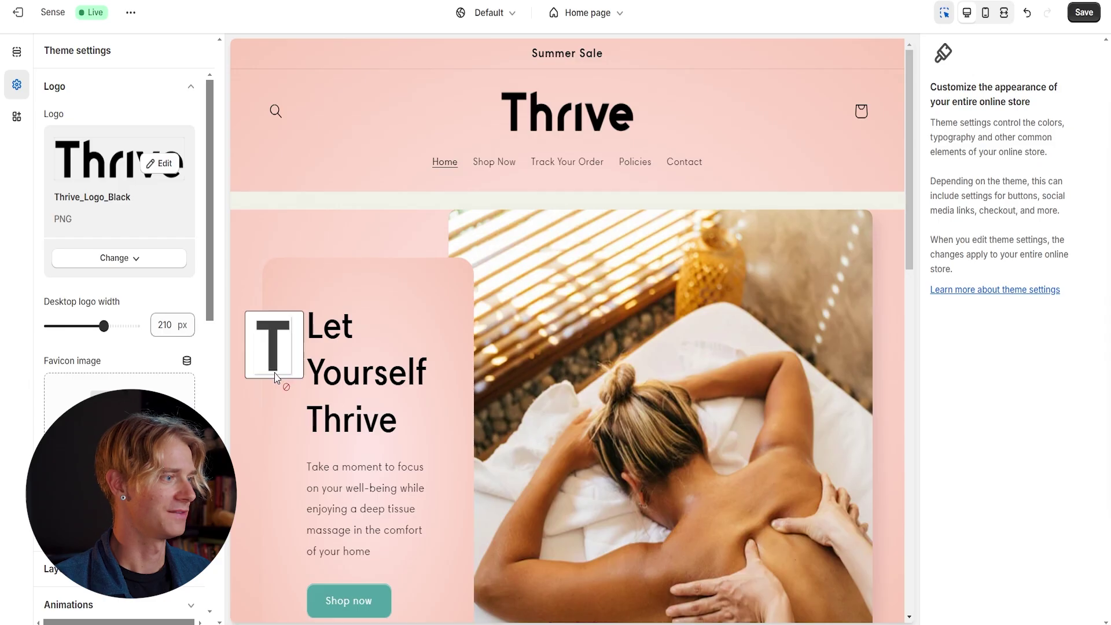
{"action": "left_click_drag", "start_coordinate": [276, 377], "coordinate": [103, 397]}
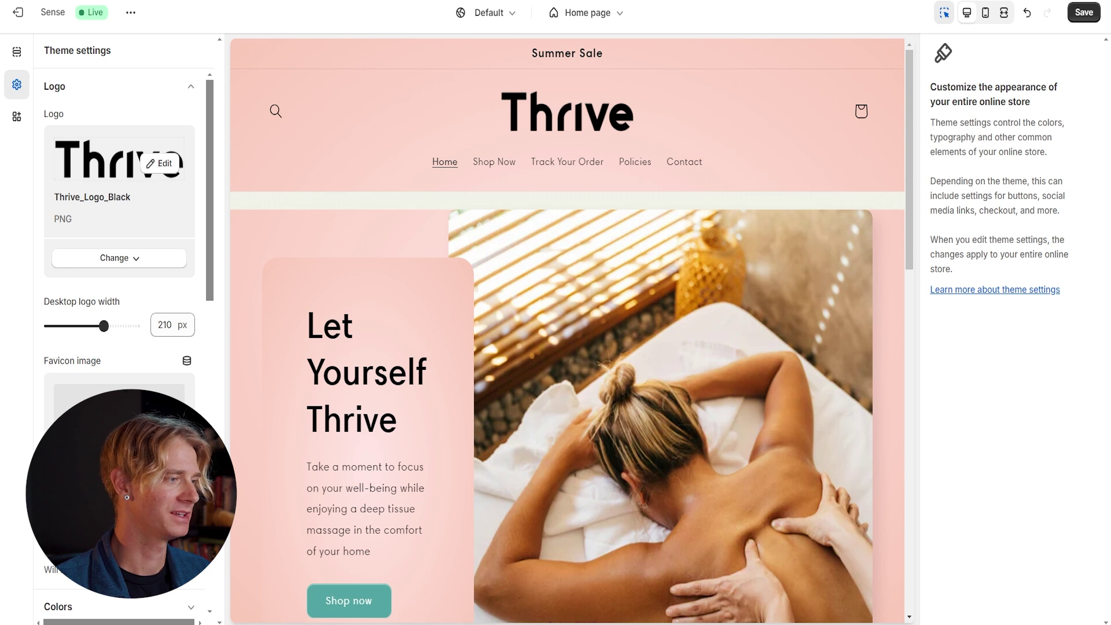
{"action": "left_click", "coordinate": [1070, 16]}
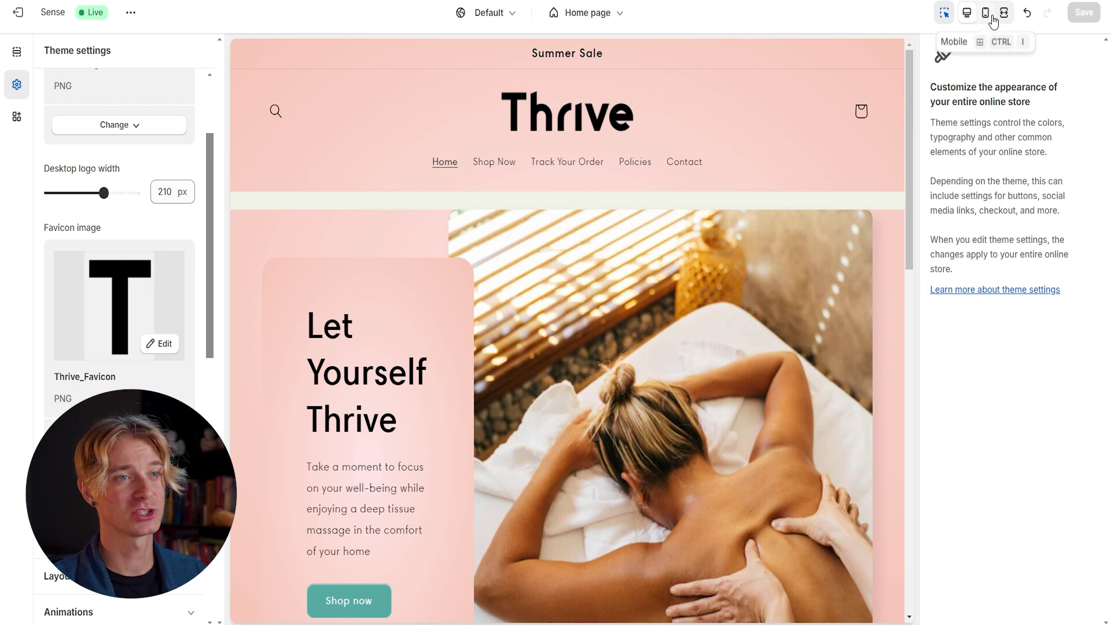
- Preview the home page in the mobile view to check the logo and layout
{"action": "left_click", "coordinate": [993, 21]}
{"action": "mouse_move", "coordinate": [691, 180]}
{"action": "left_mouse_down"}
{"action": "mouse_move", "coordinate": [684, 554]}
{"action": "mouse_move", "coordinate": [686, 171]}
{"action": "left_mouse_up"}
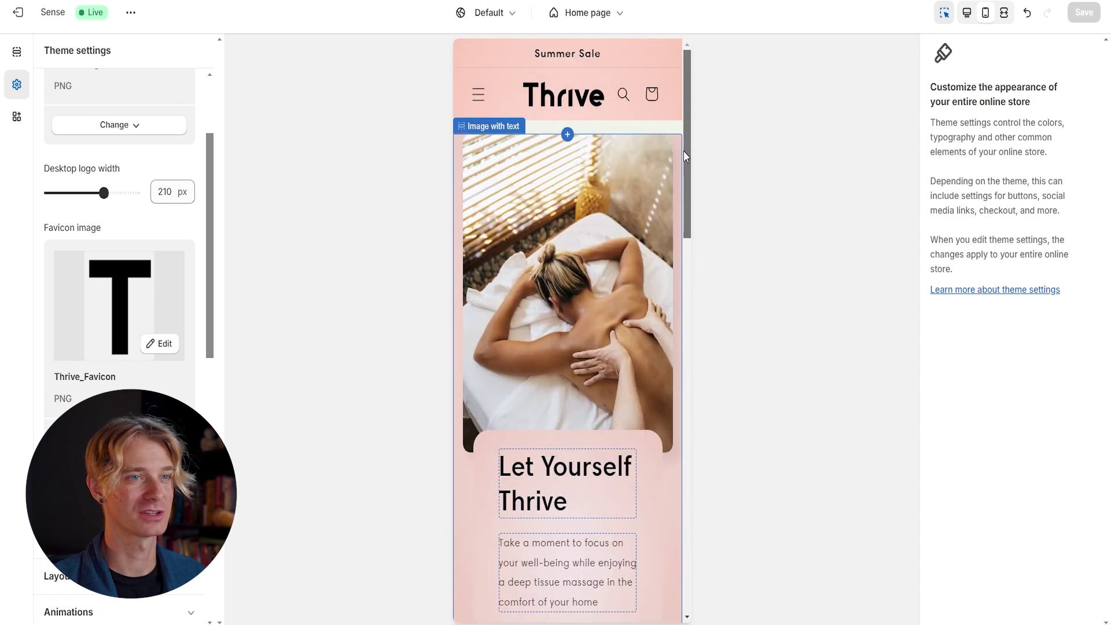